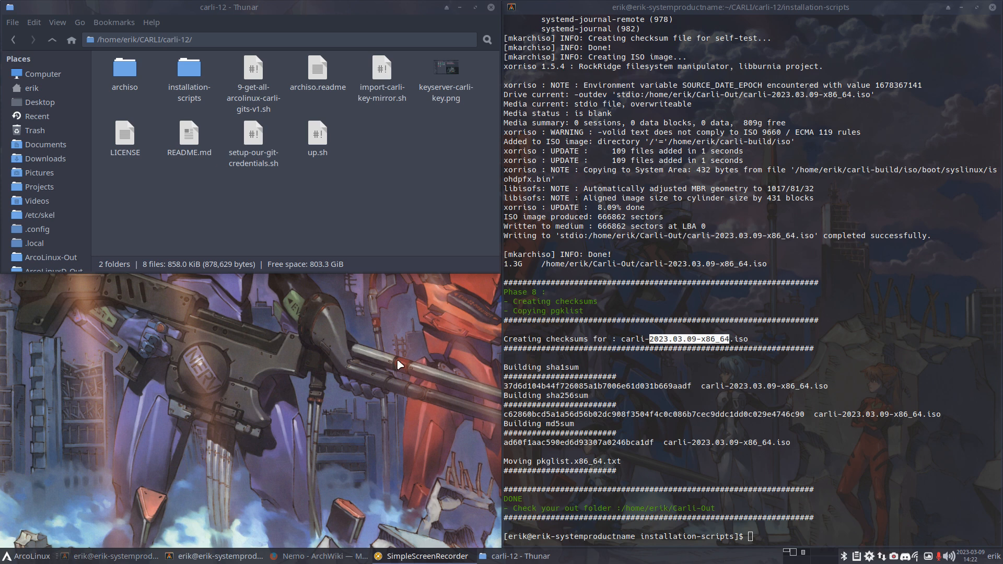
Step: Launch Oracle VM VirtualBox Manager with the Super+F7 shortcut
key(super+F7)
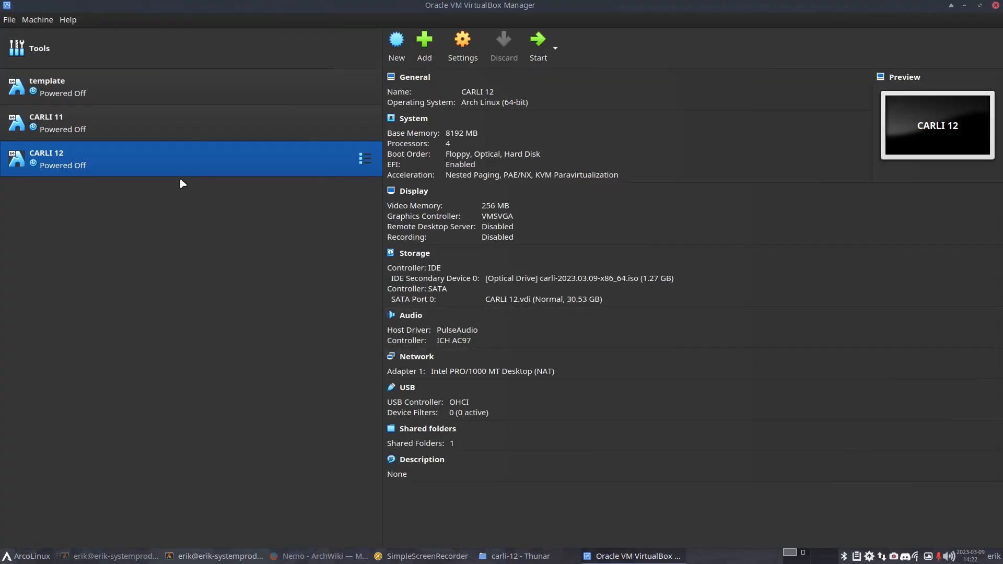
Step: Start the CARLI 12 VM and skip the boot menu countdown
click(538, 44)
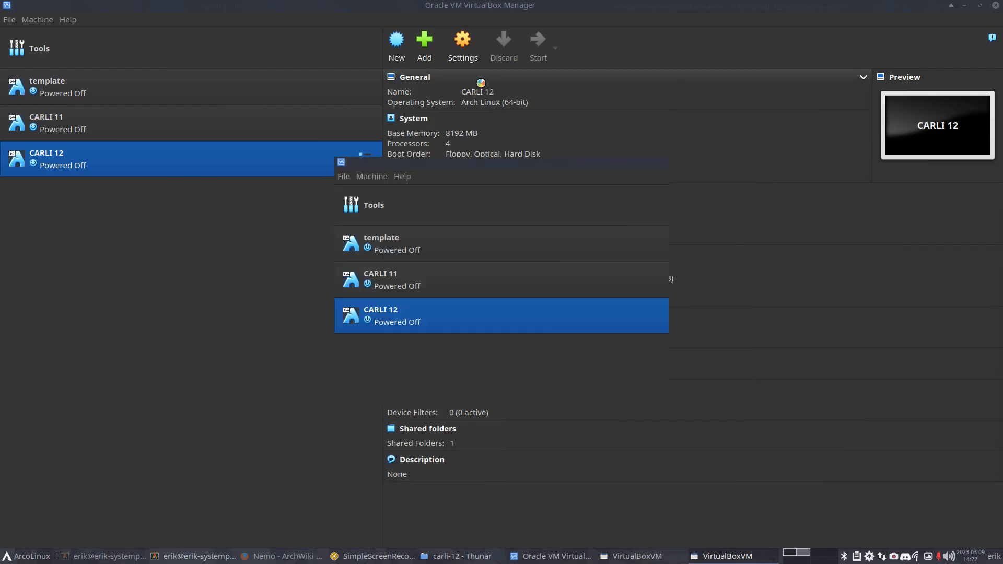
key(Return)
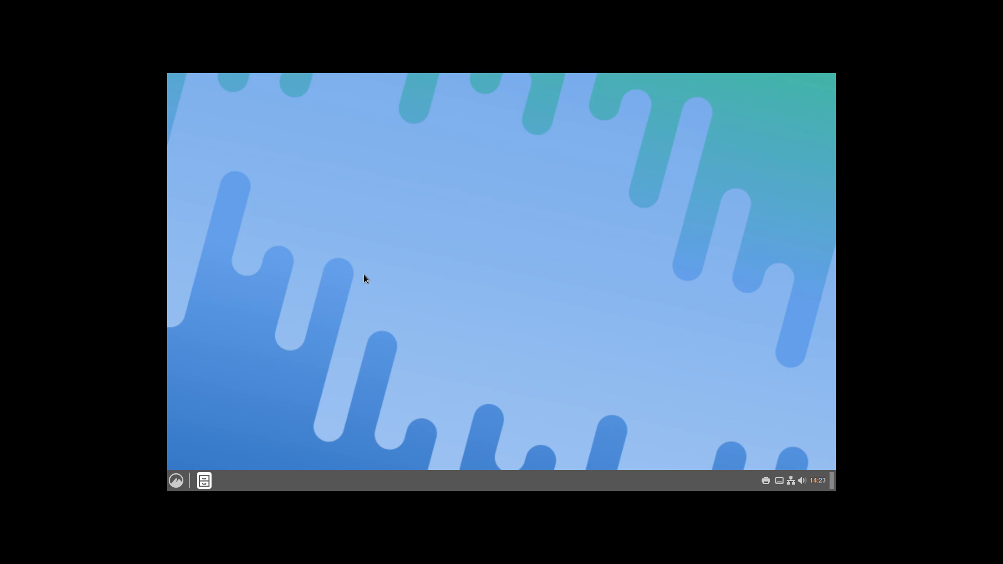
Step: Open the Cinnamon applications menu, then launch the Nemo file manager
click(176, 481)
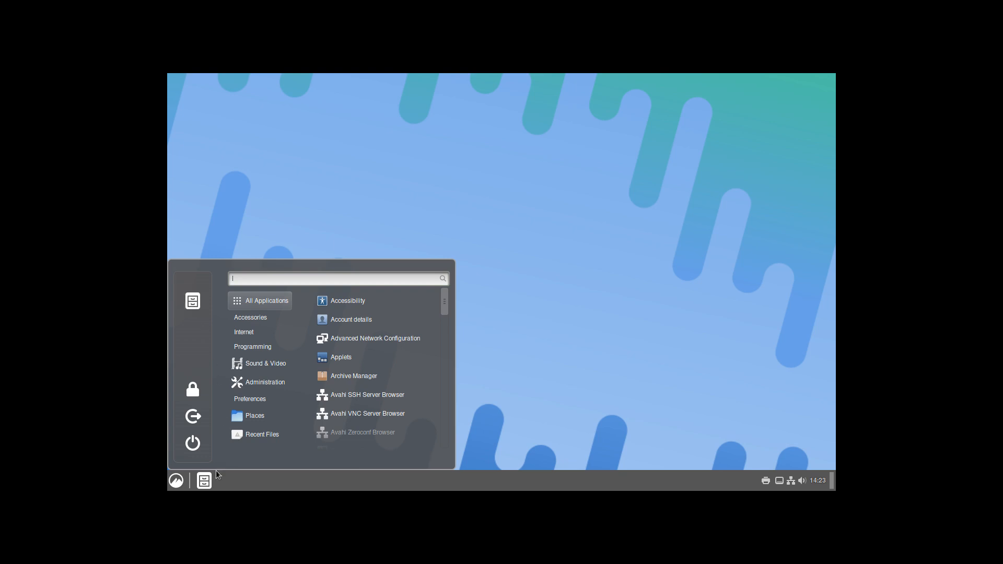
click(203, 482)
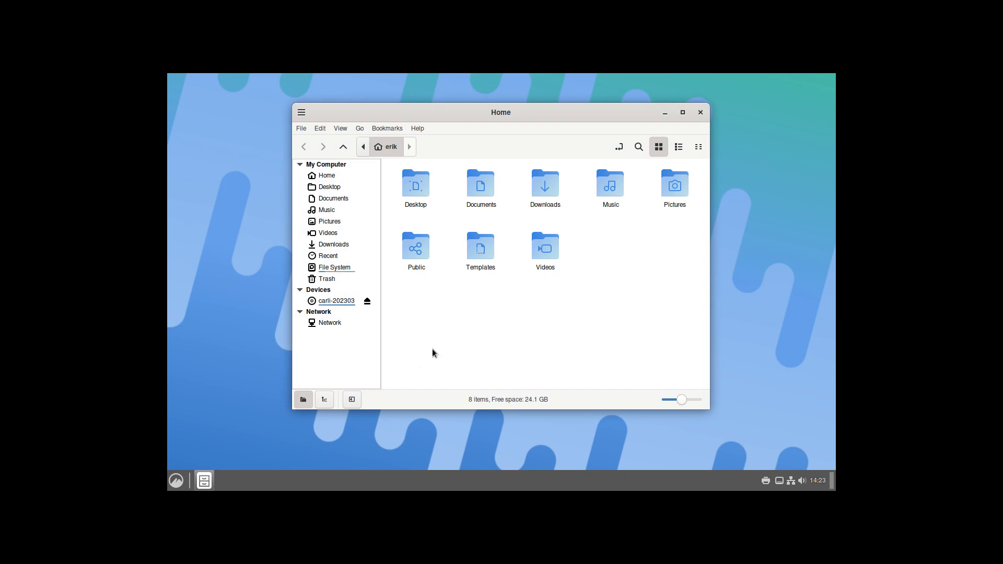
Step: Reposition the Nemo window, step through the /home breadcrumbs back to Home, and select its folders
drag(529, 113, 462, 99)
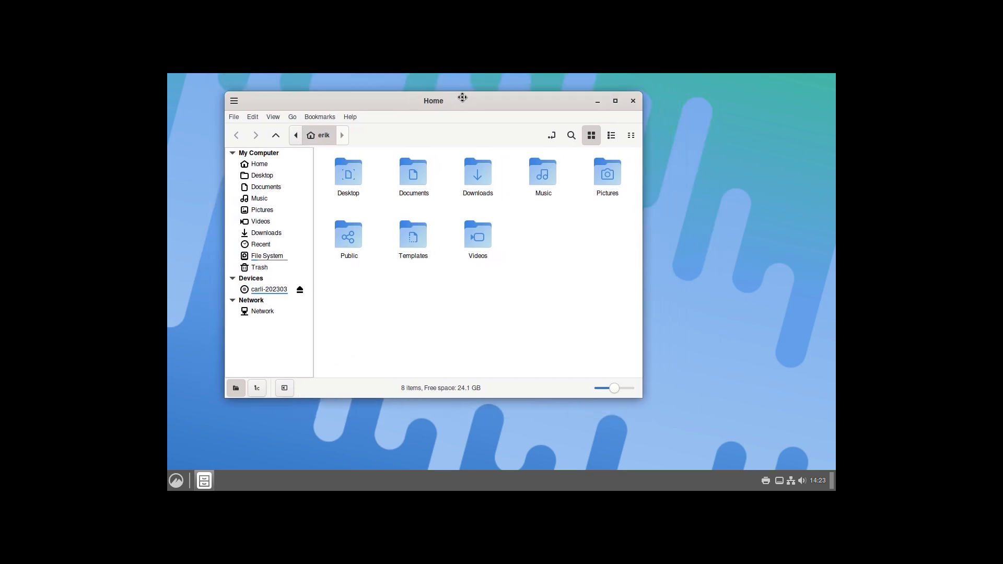
click(294, 136)
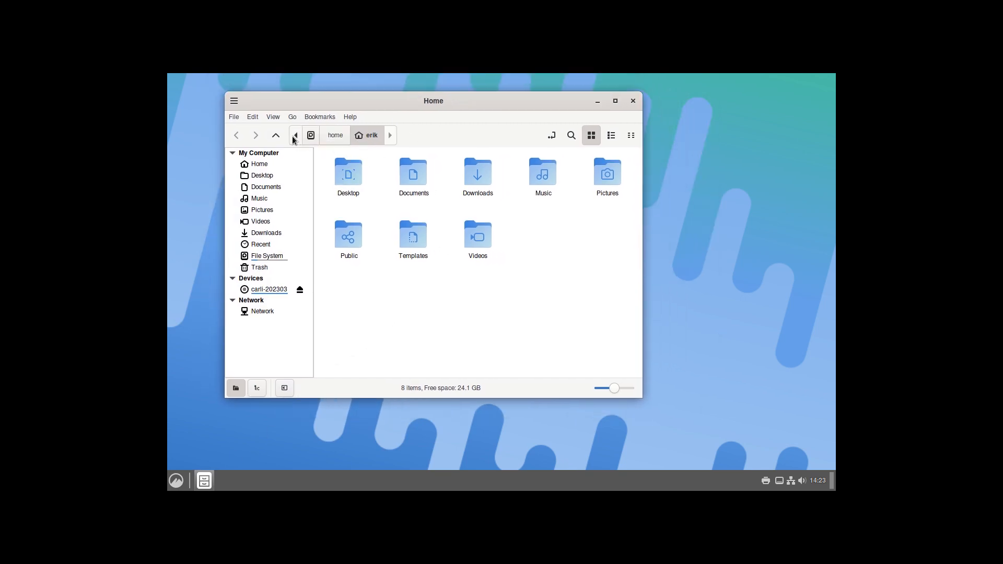
click(334, 138)
click(366, 137)
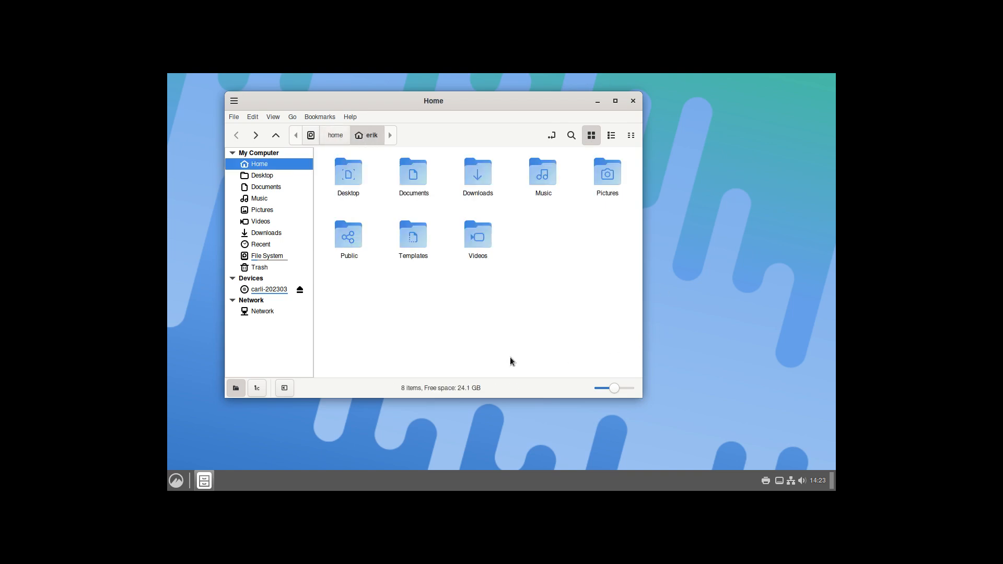
drag(348, 342, 632, 172)
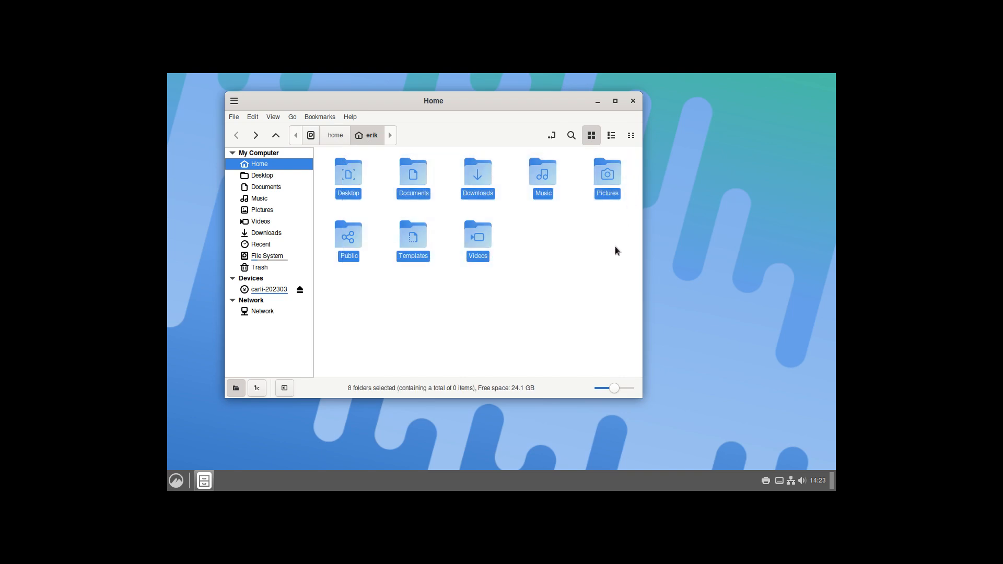
Step: Show hidden files, maximize the window, and select the .config folder
key(ctrl+h)
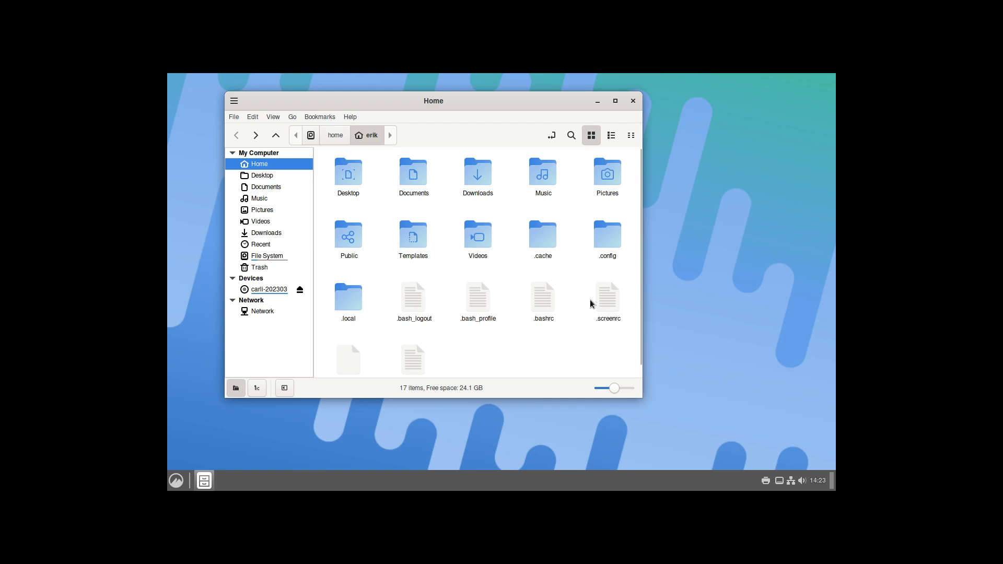
click(616, 101)
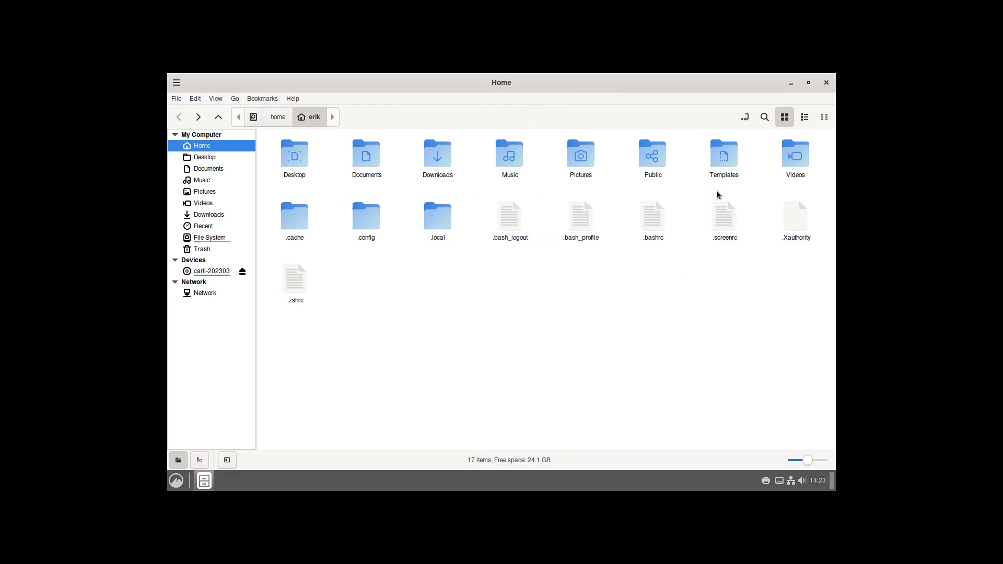
drag(497, 266, 823, 224)
click(299, 288)
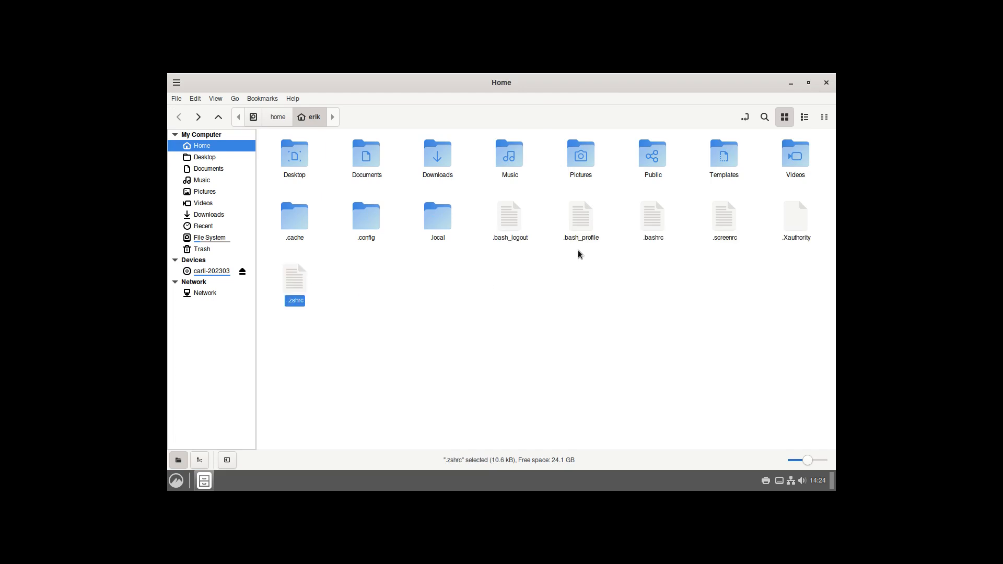
click(354, 222)
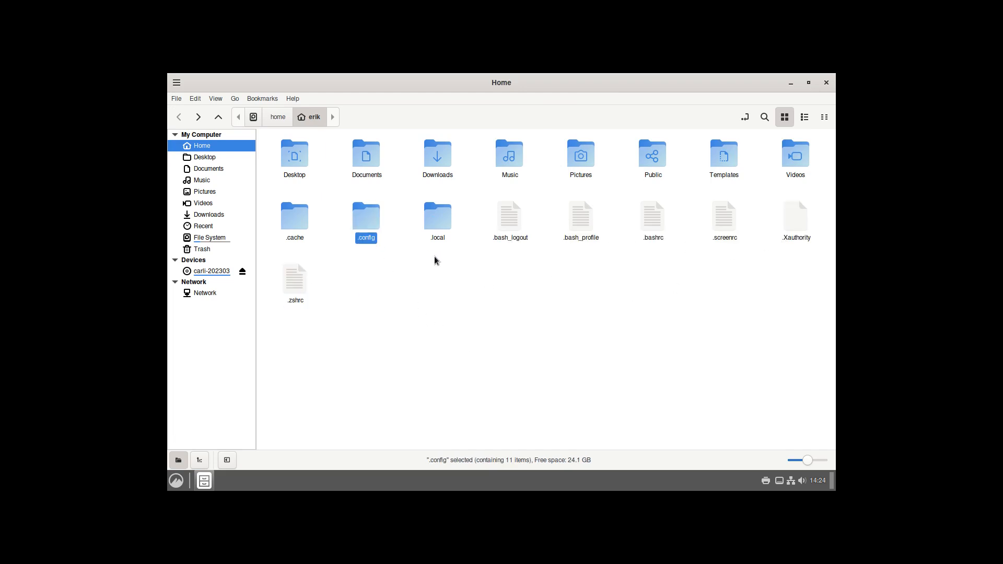
click(436, 222)
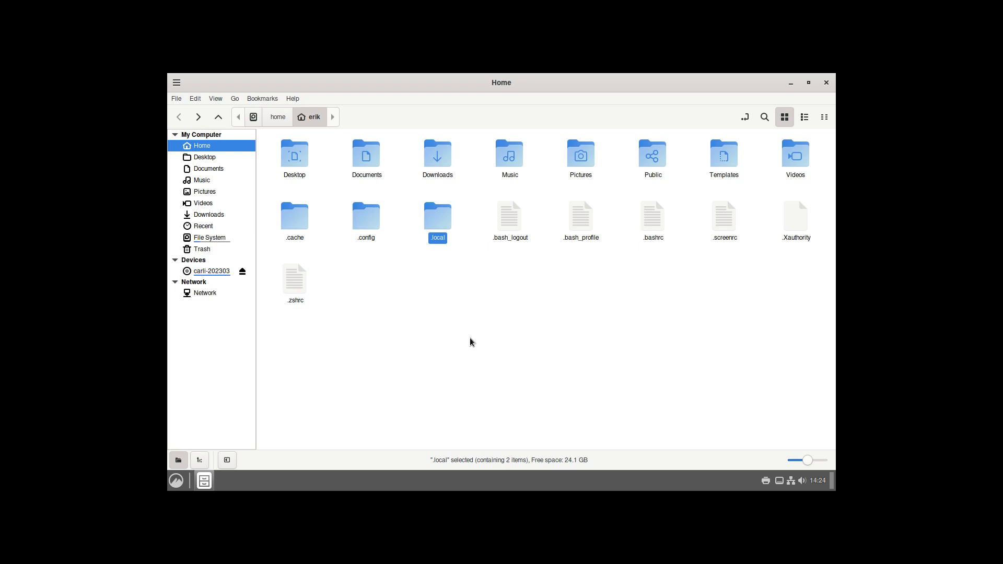
click(363, 299)
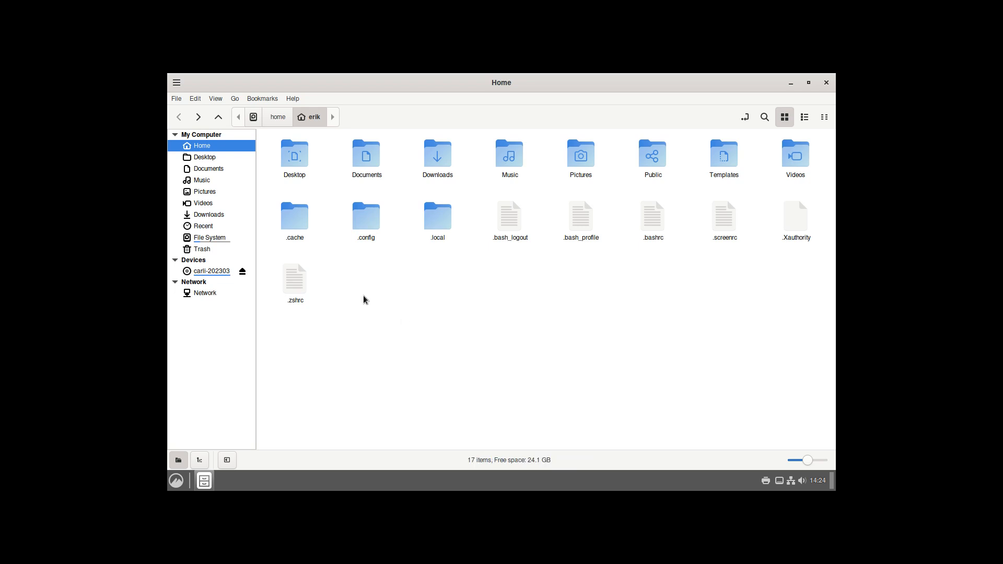
click(365, 228)
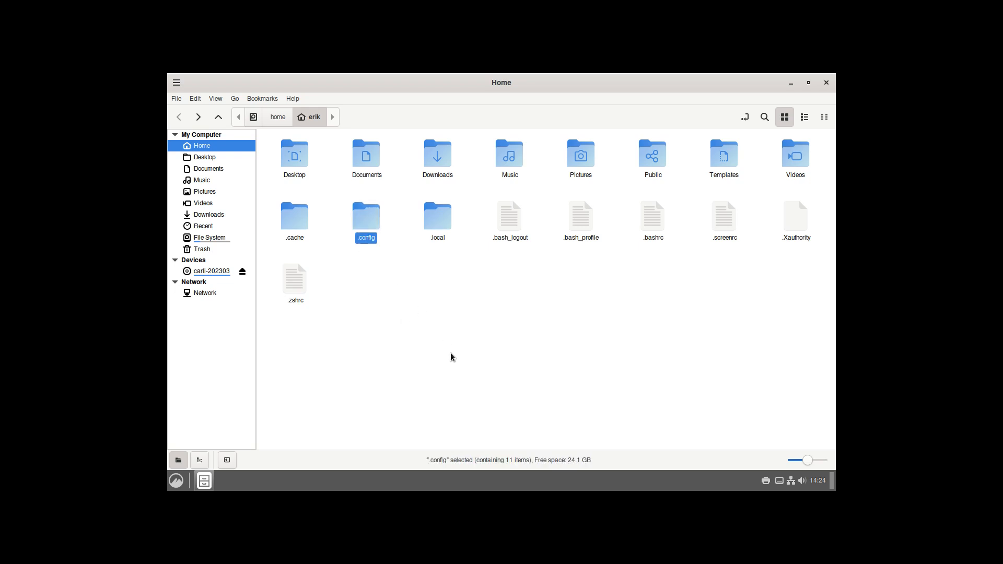
Step: Copy and paste .config and .local to create .config (copy) and .local (copy)
key(ctrl+c)
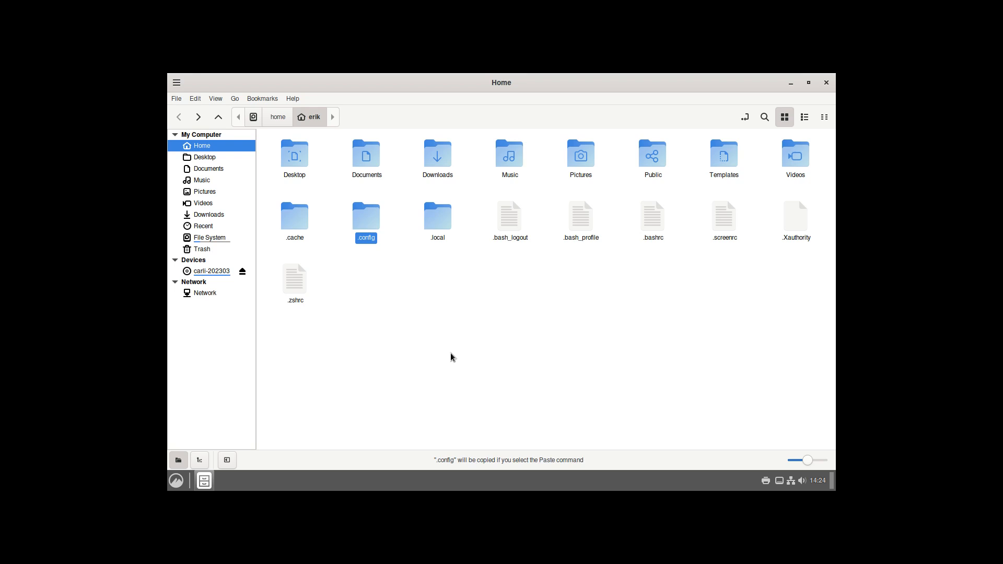
key(ctrl+v)
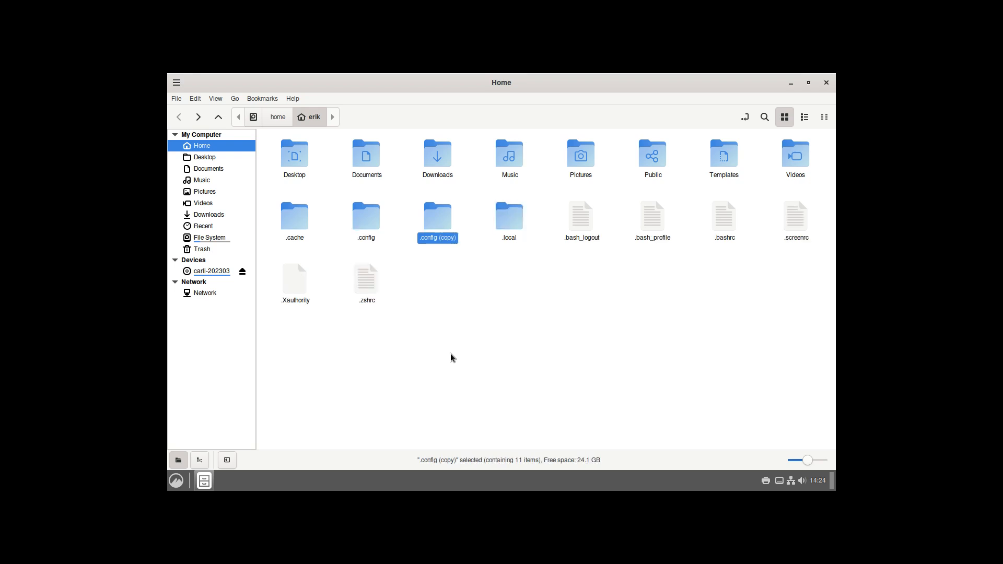
click(368, 217)
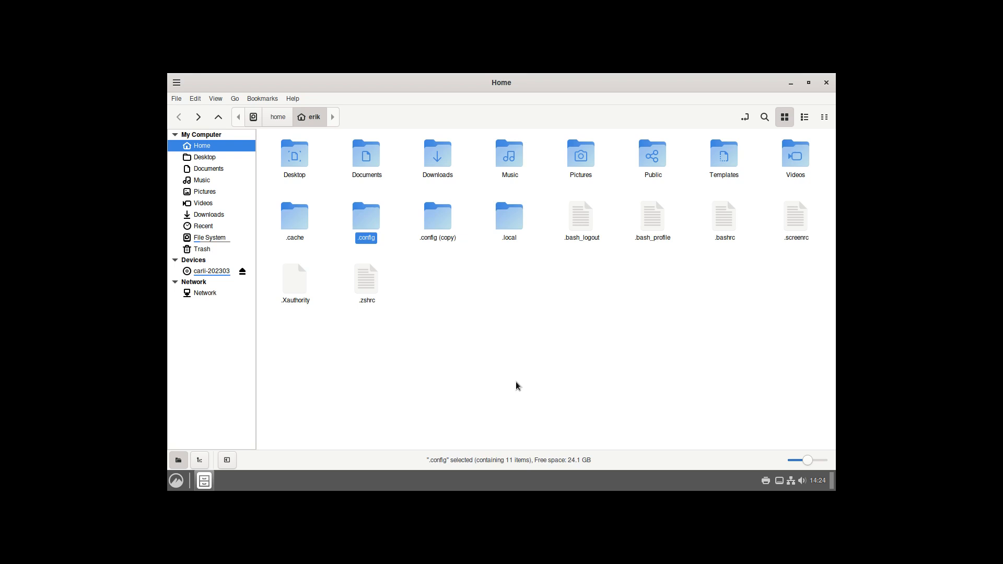
click(509, 219)
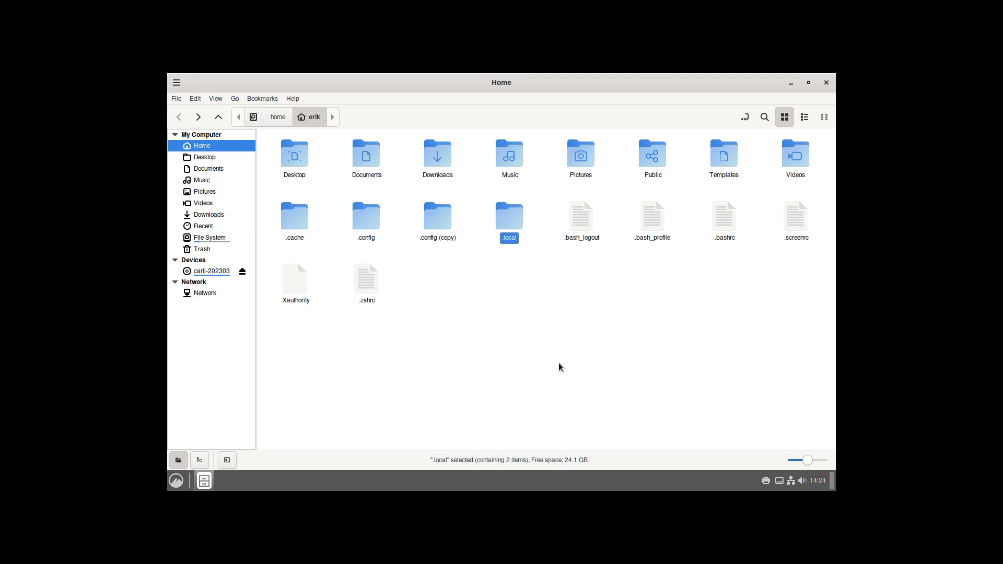
key(ctrl+c)
key(ctrl+v)
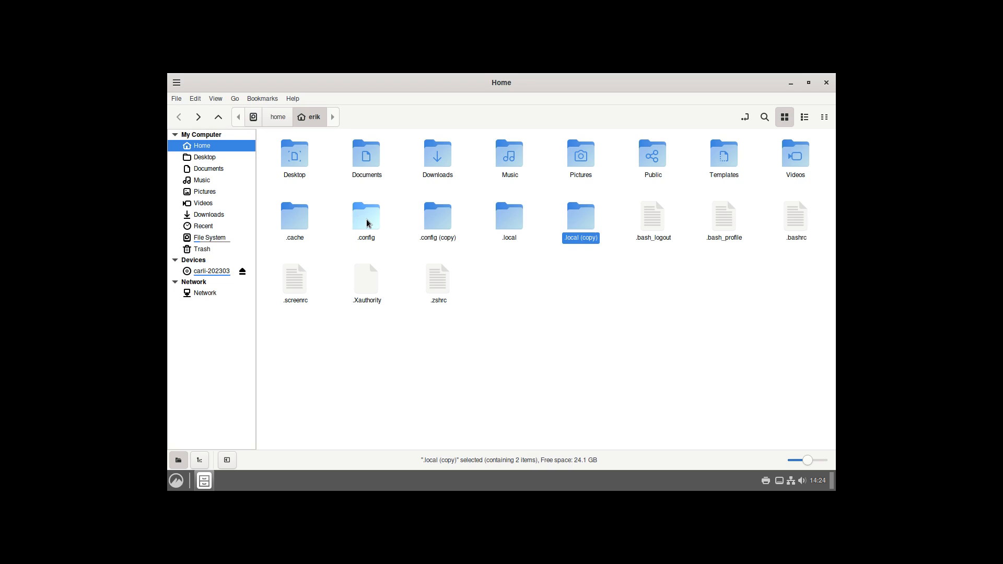
Step: Open .config/cinnamon/backgrounds/user-folders.lst in Sublime Text
double_click(367, 224)
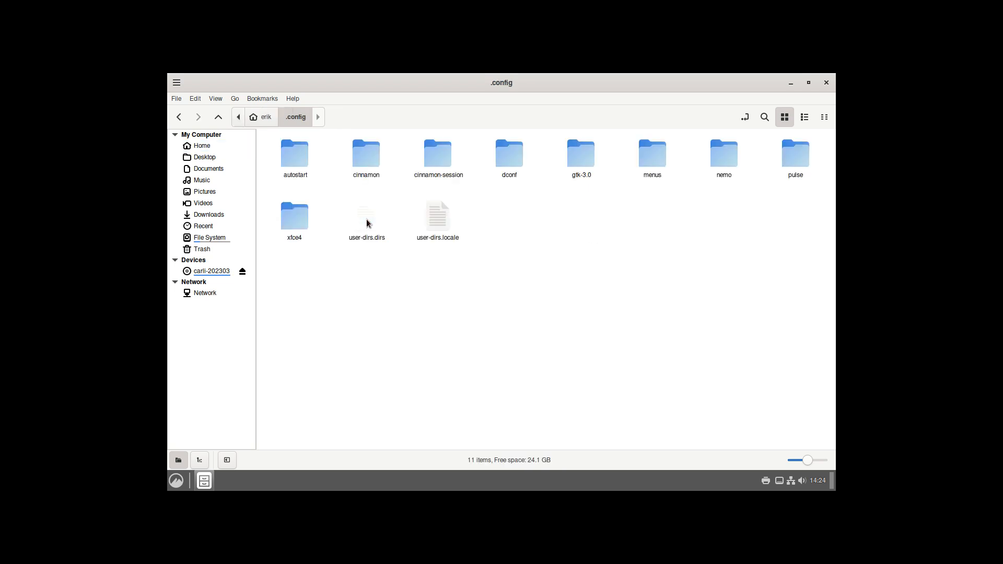
double_click(294, 160)
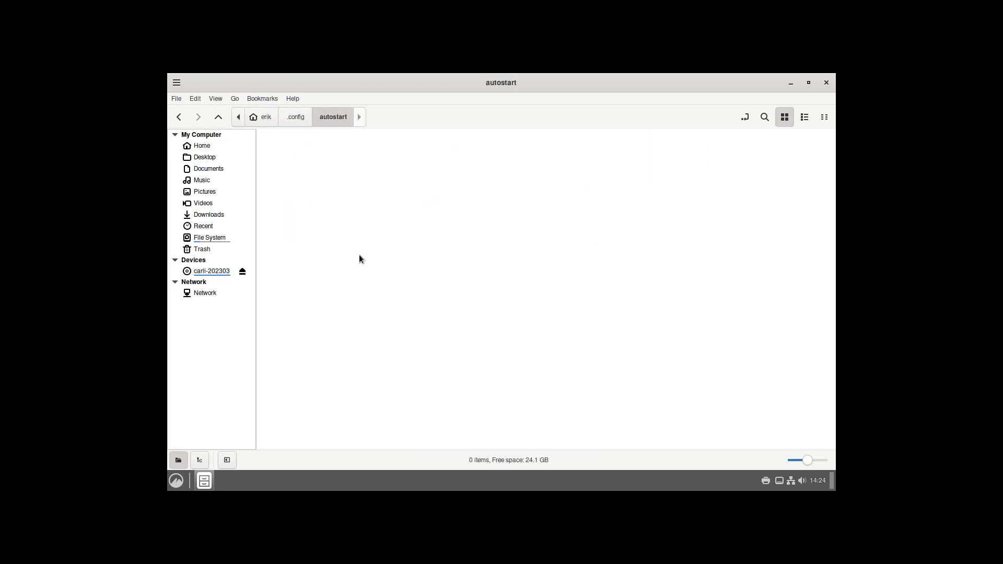
click(294, 117)
double_click(366, 162)
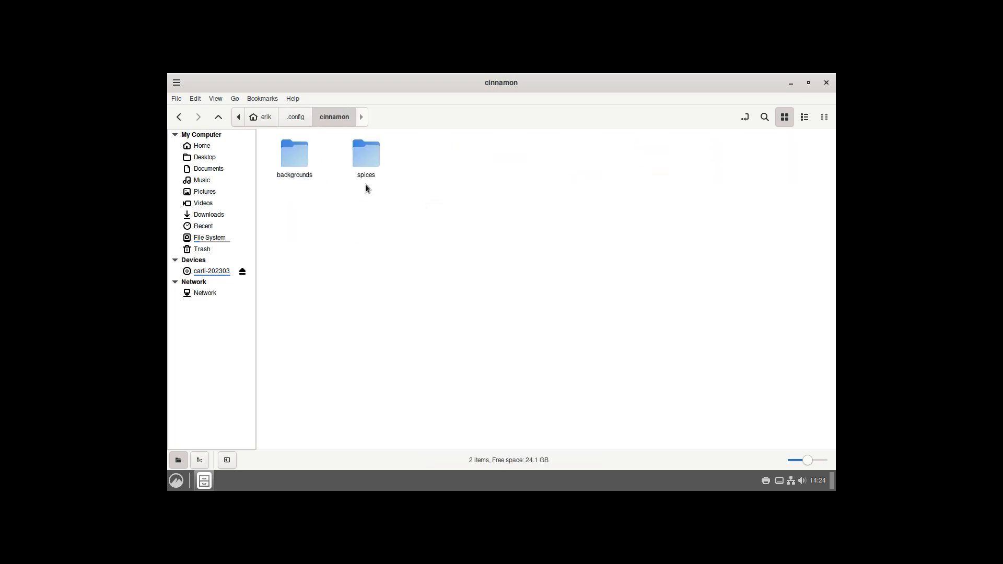
double_click(290, 156)
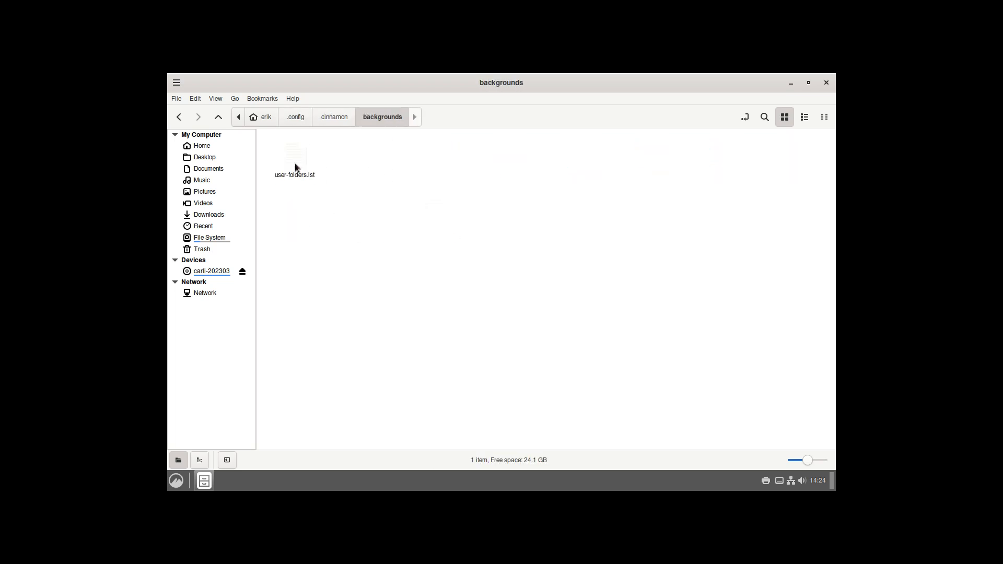
double_click(295, 165)
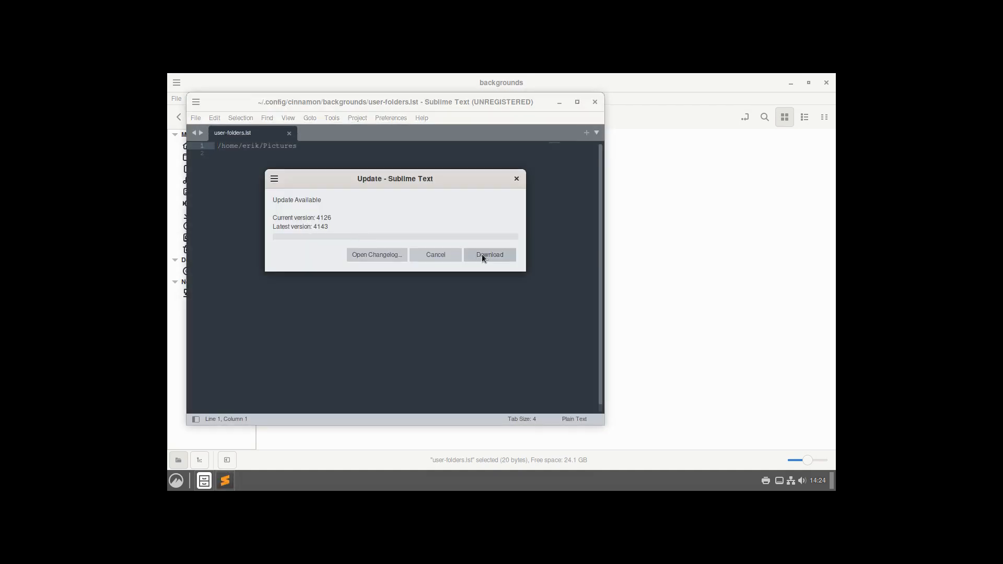
Step: Dismiss the update notice, select the file's path text, and close Sublime Text
click(516, 178)
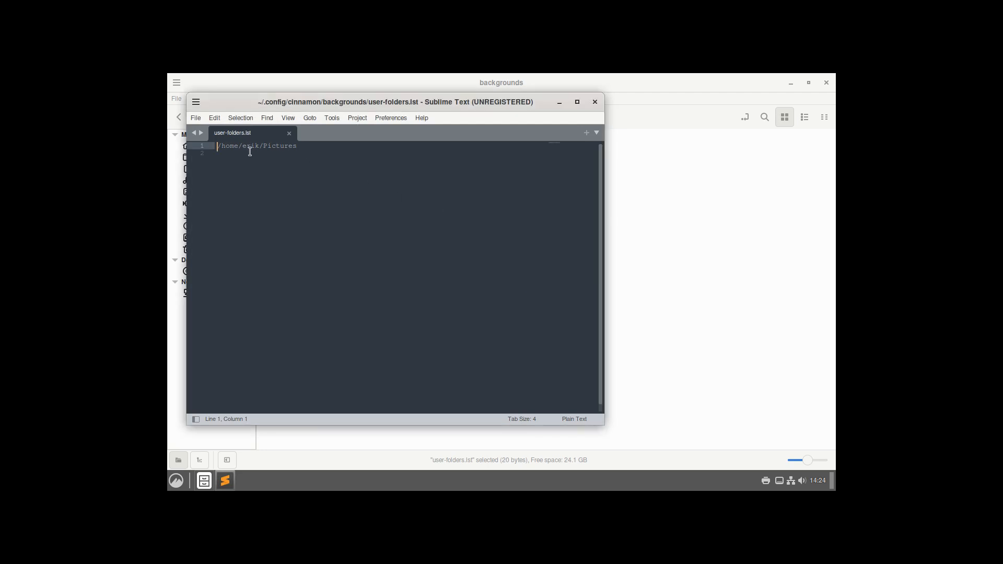
drag(298, 146, 205, 145)
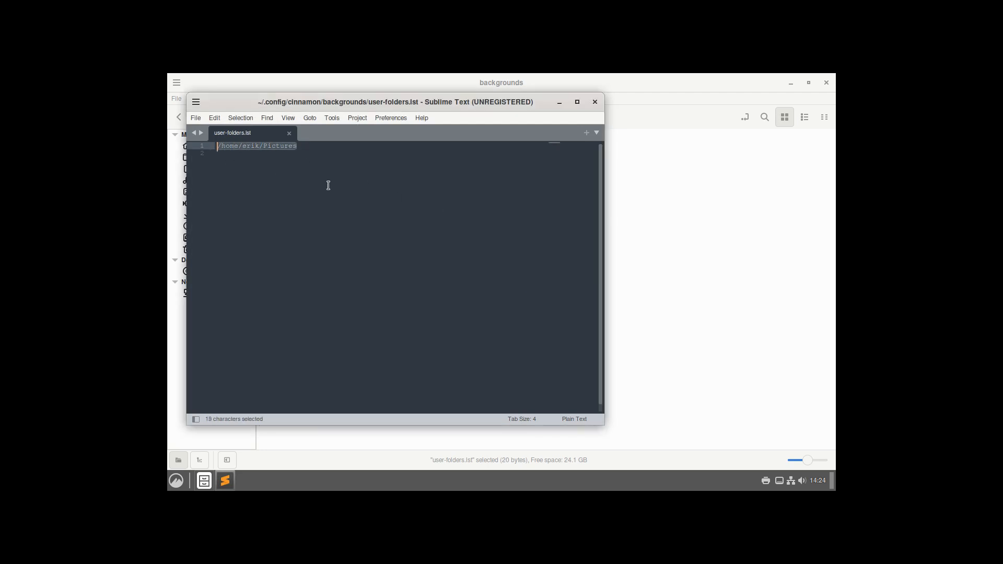
double_click(252, 147)
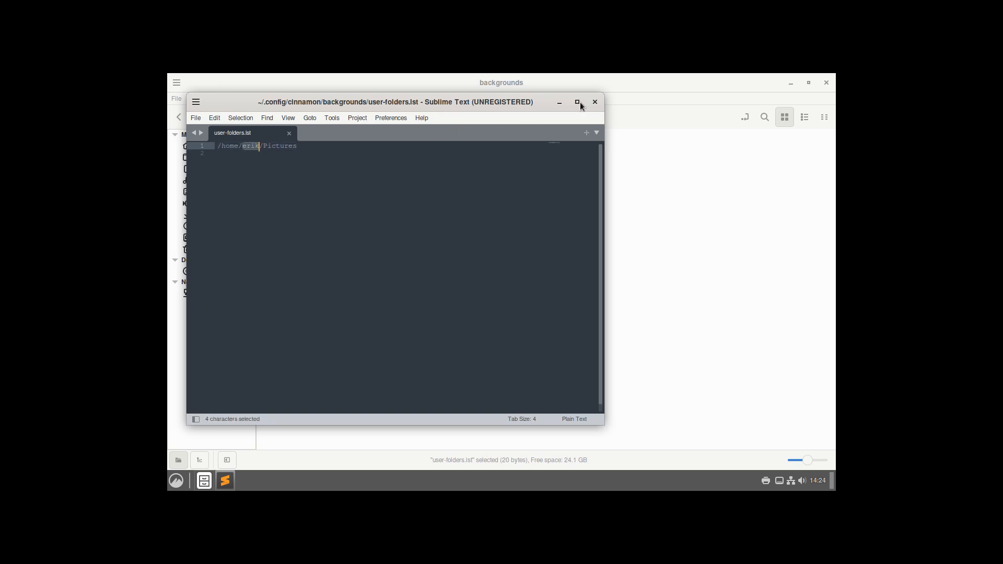
click(594, 103)
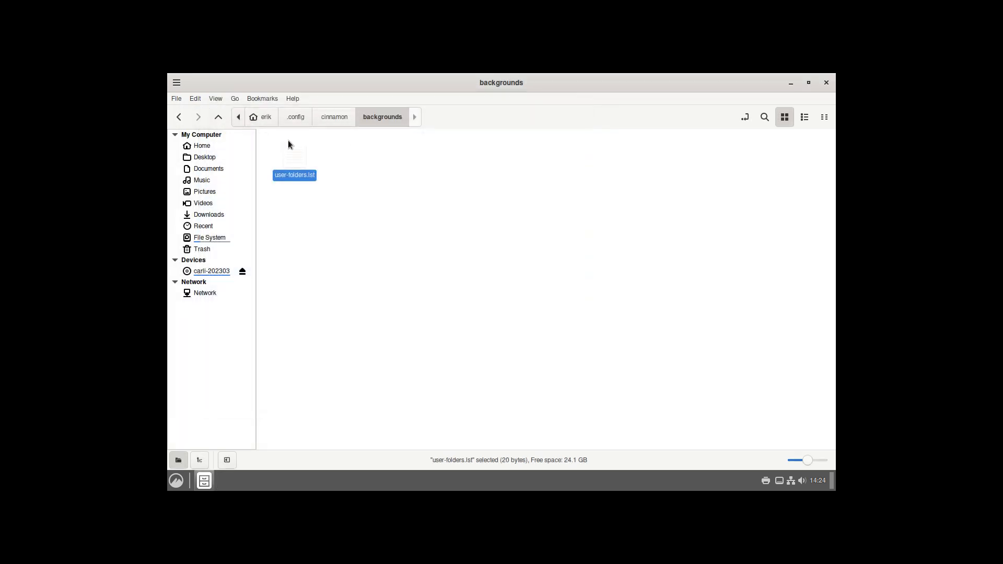
Step: Browse cinnamon/spices and cinnamon-session/saved-session, returning to .config
click(321, 118)
double_click(369, 159)
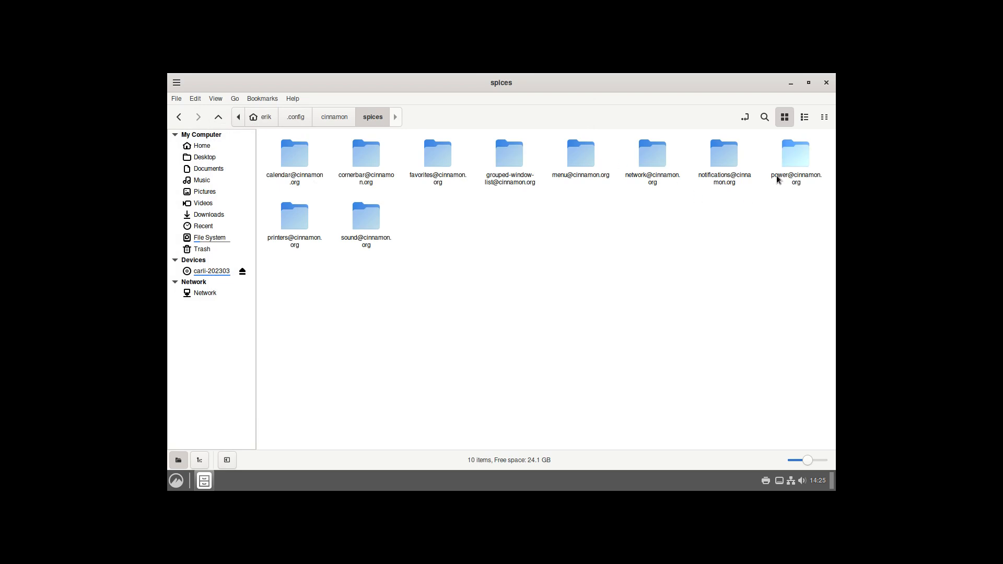
click(327, 120)
click(305, 117)
double_click(431, 152)
double_click(300, 161)
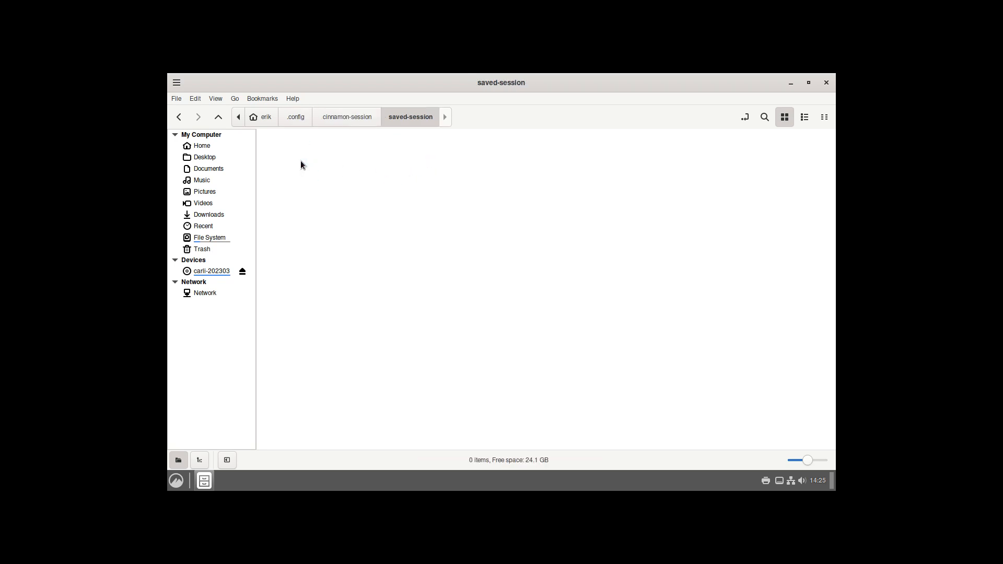
click(328, 117)
click(309, 117)
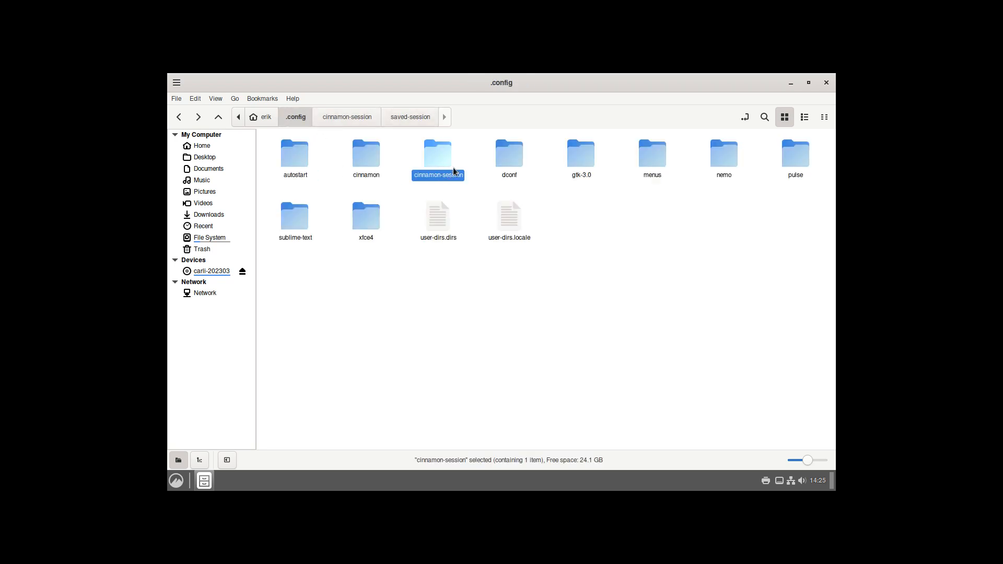
Step: Open gtk-3.0/bookmarks in Sublime Text, close the editor, and return to .config
click(505, 160)
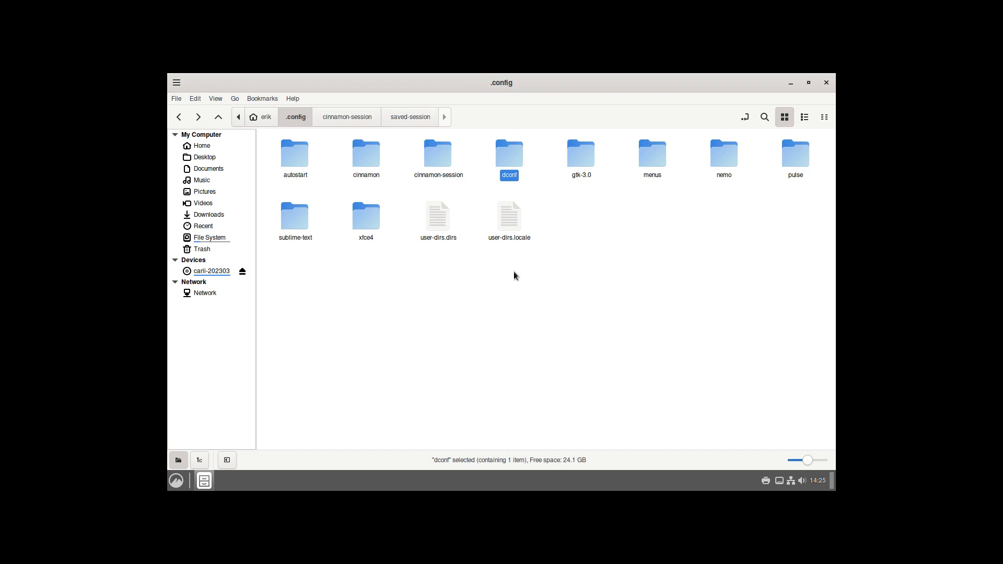
double_click(580, 156)
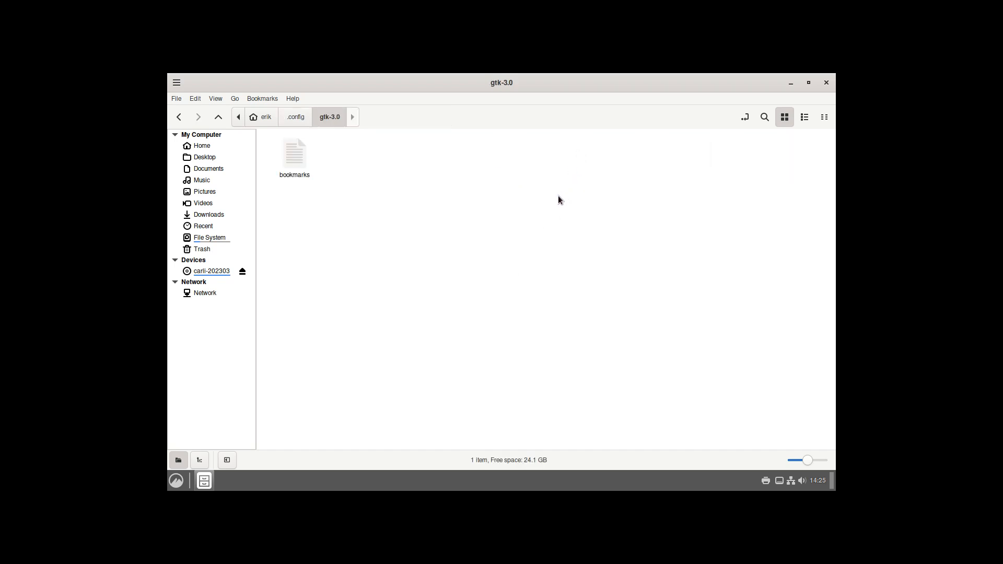
double_click(298, 155)
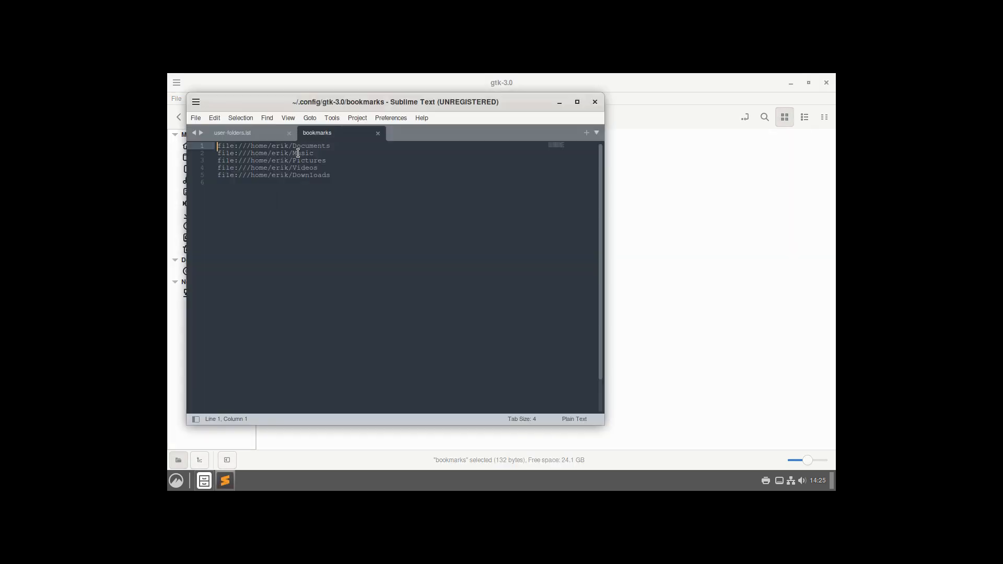
drag(390, 108, 579, 122)
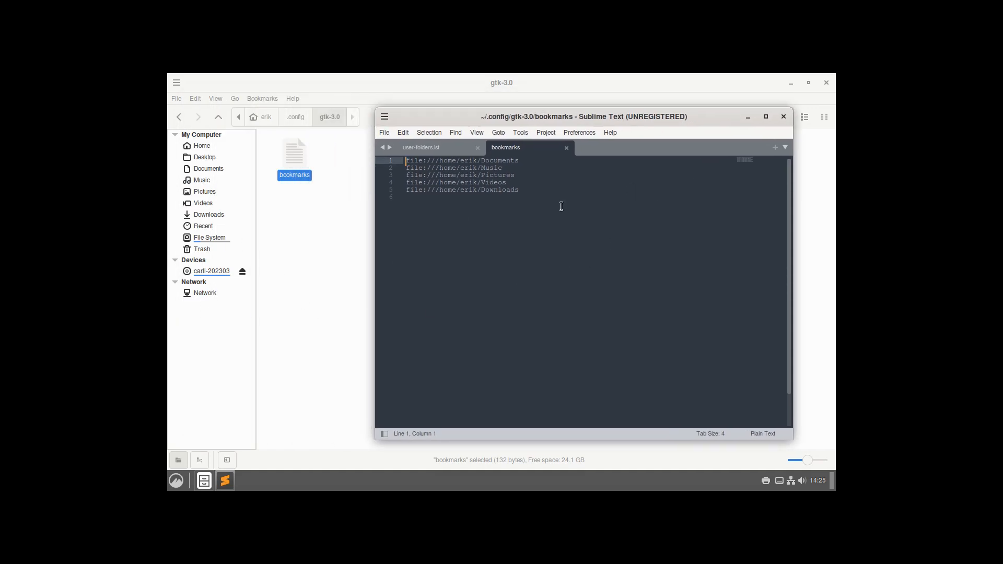
click(474, 161)
click(566, 148)
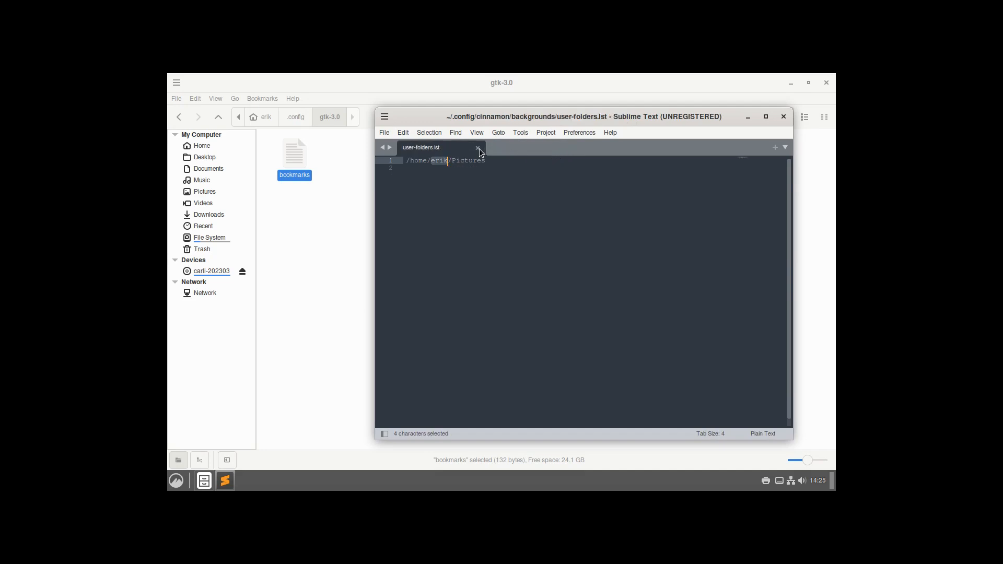
key(ctrl+w)
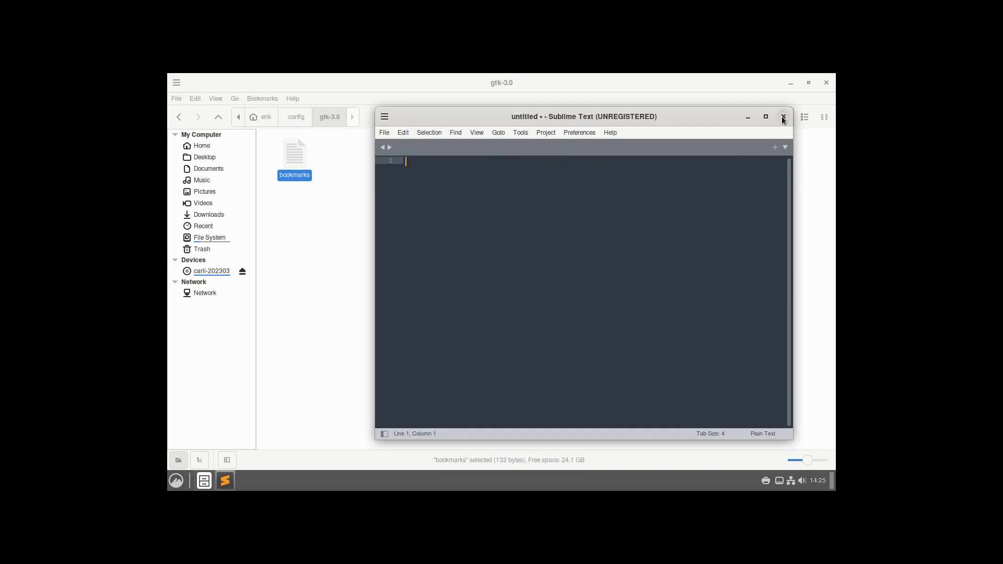
click(784, 116)
click(302, 120)
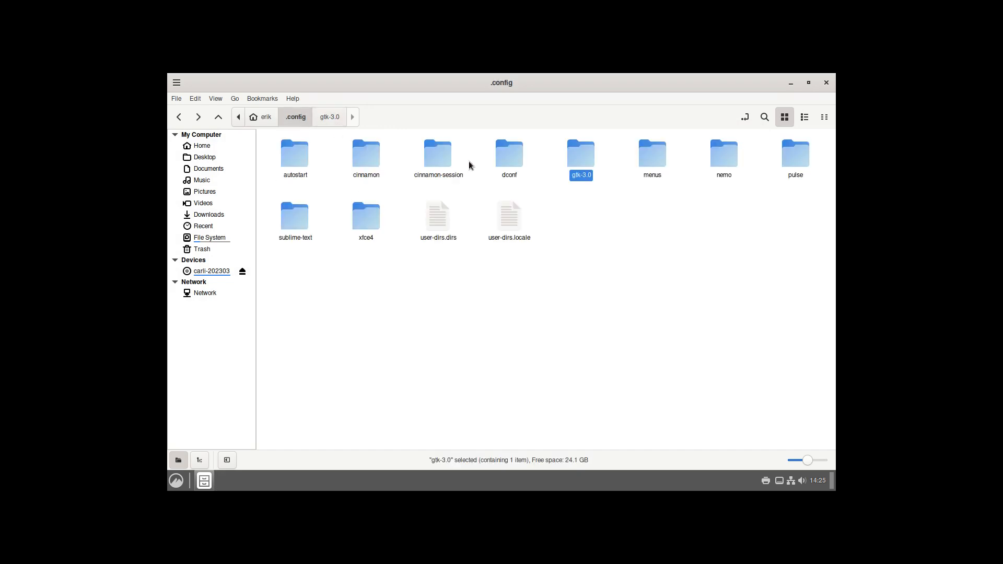
Step: Browse menus/applications-merged and return to .config
click(647, 160)
double_click(647, 158)
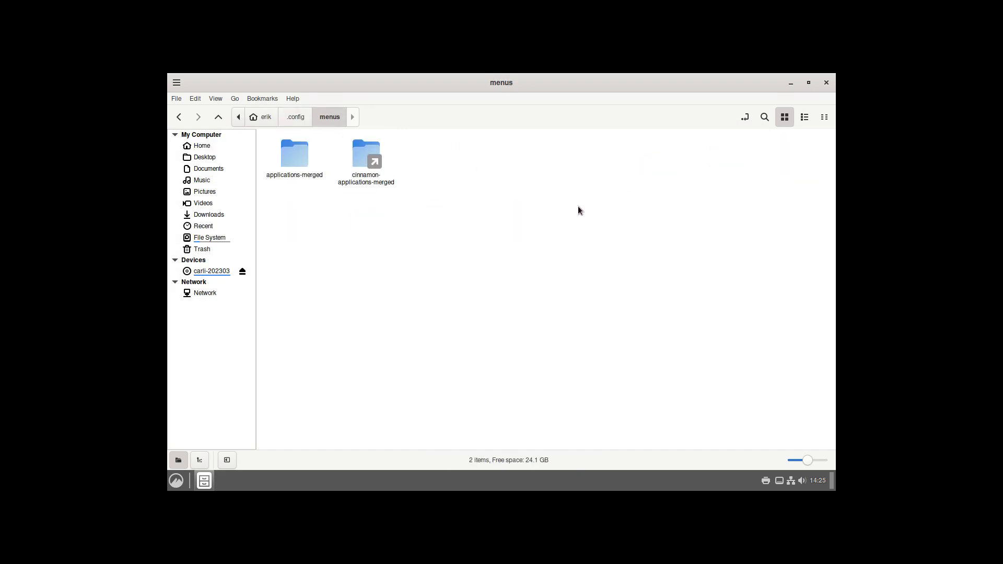
double_click(294, 156)
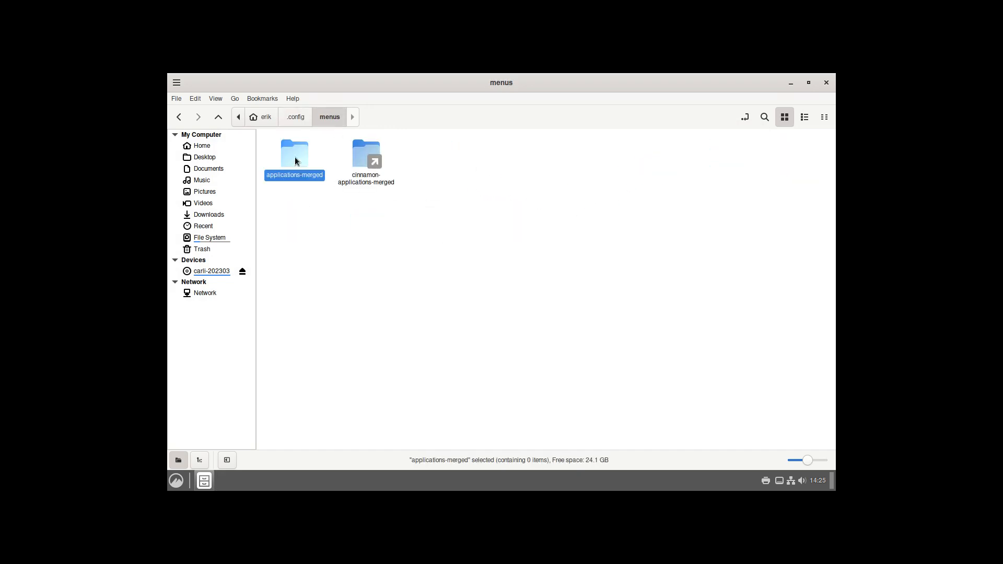
click(332, 123)
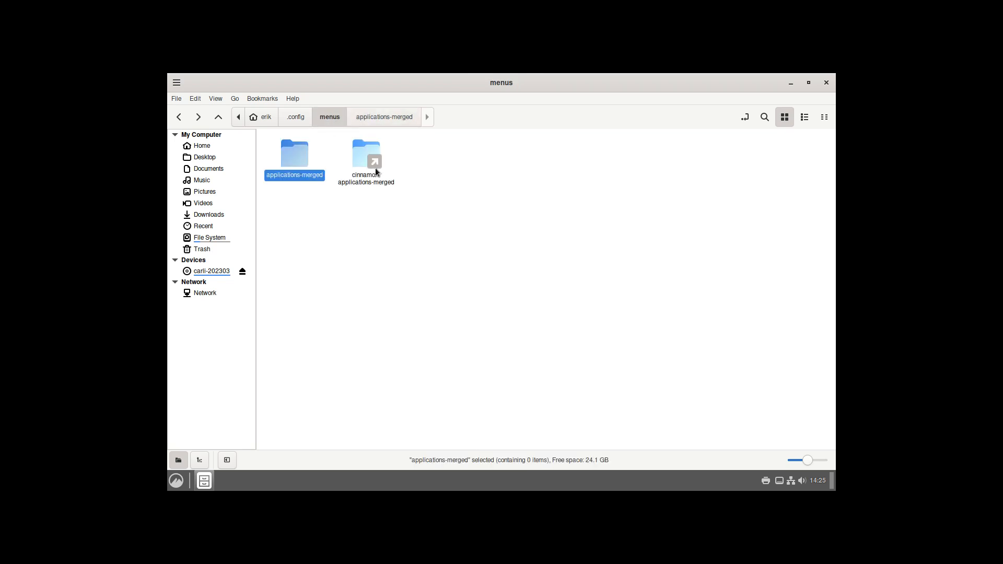
click(308, 116)
Step: Open nemo/desktop-metadata in Sublime Text
double_click(711, 156)
click(302, 160)
double_click(303, 160)
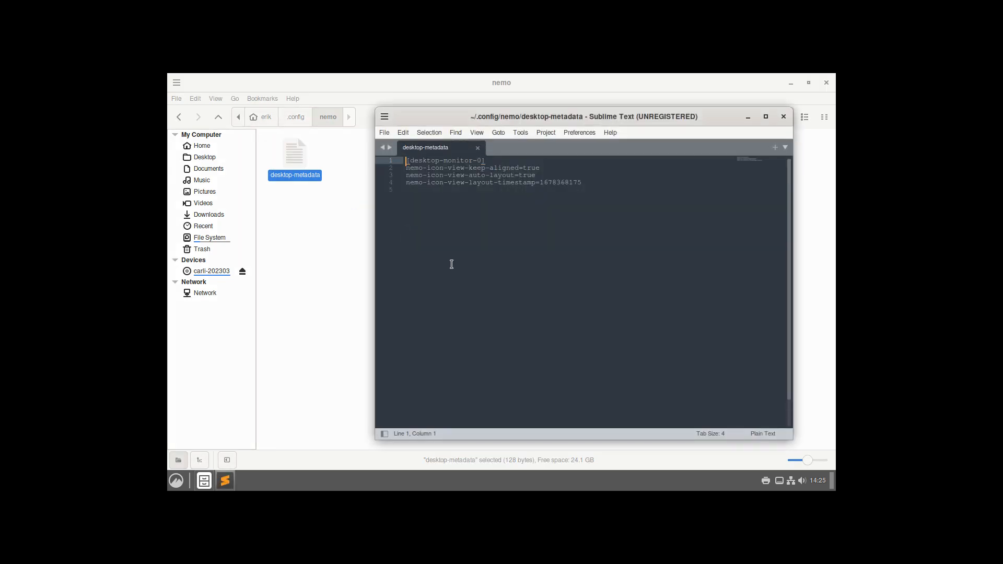
Step: Check the Nemo version in Help > About, then close the editor and return to .config
click(289, 98)
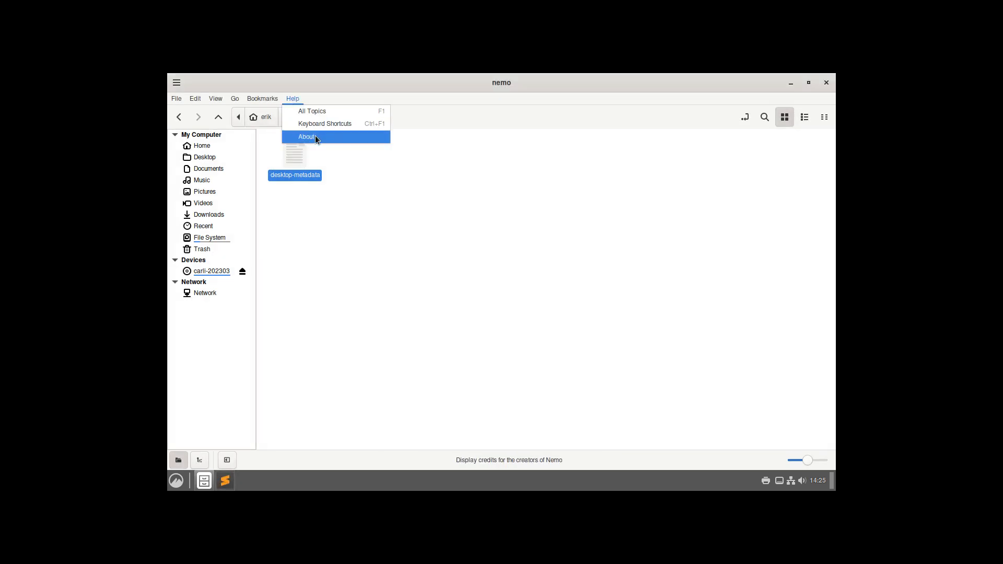
click(315, 137)
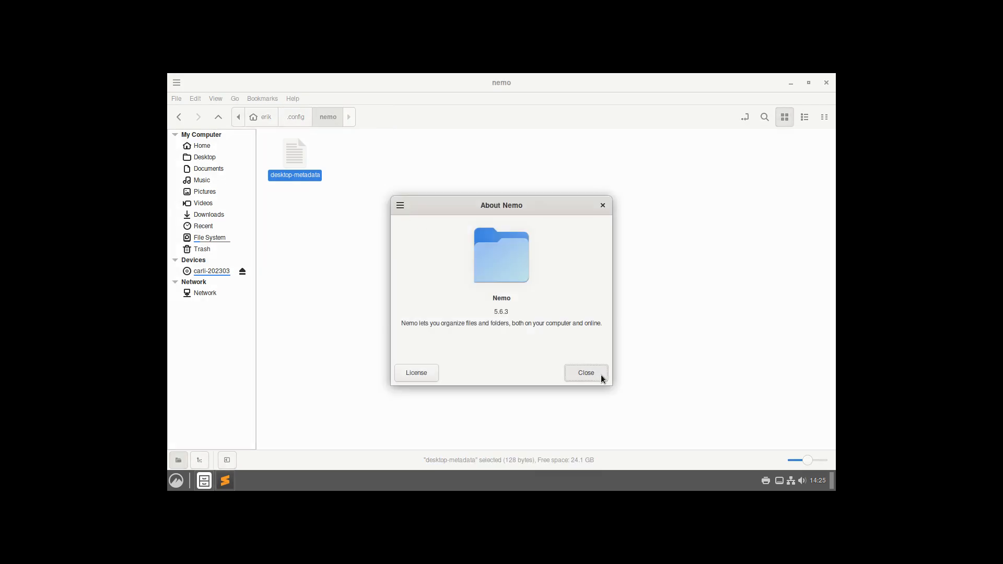
click(596, 375)
double_click(297, 156)
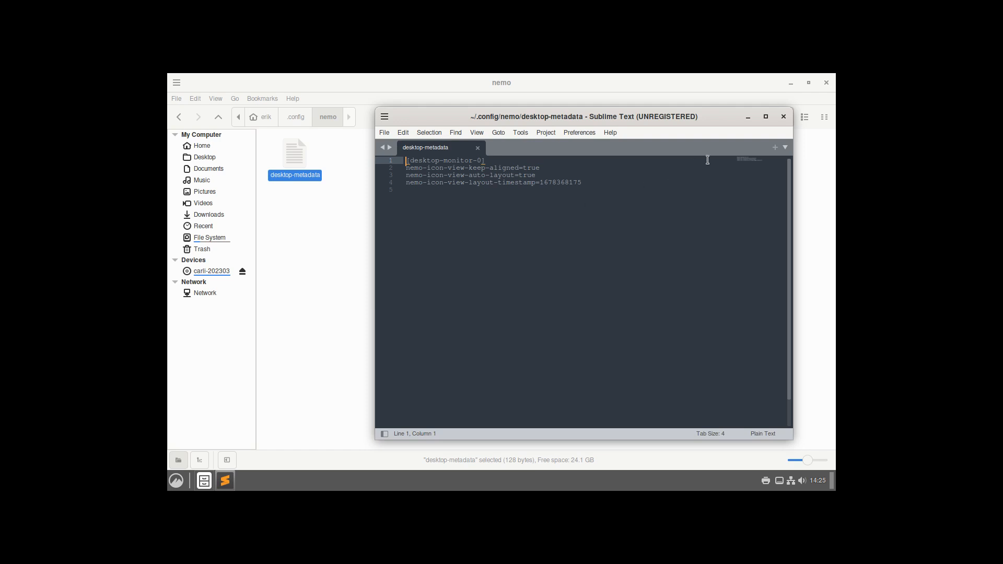
click(783, 117)
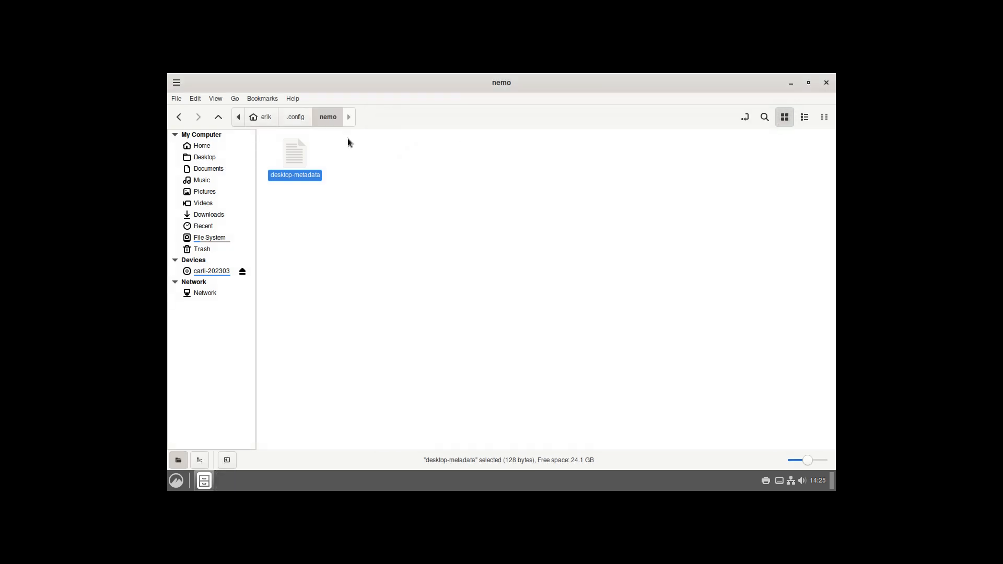
click(300, 118)
Step: Peek into the pulse, sublime-text and xfce4 folders, then select user-dirs.dirs and user-dirs.locale
double_click(788, 162)
click(292, 125)
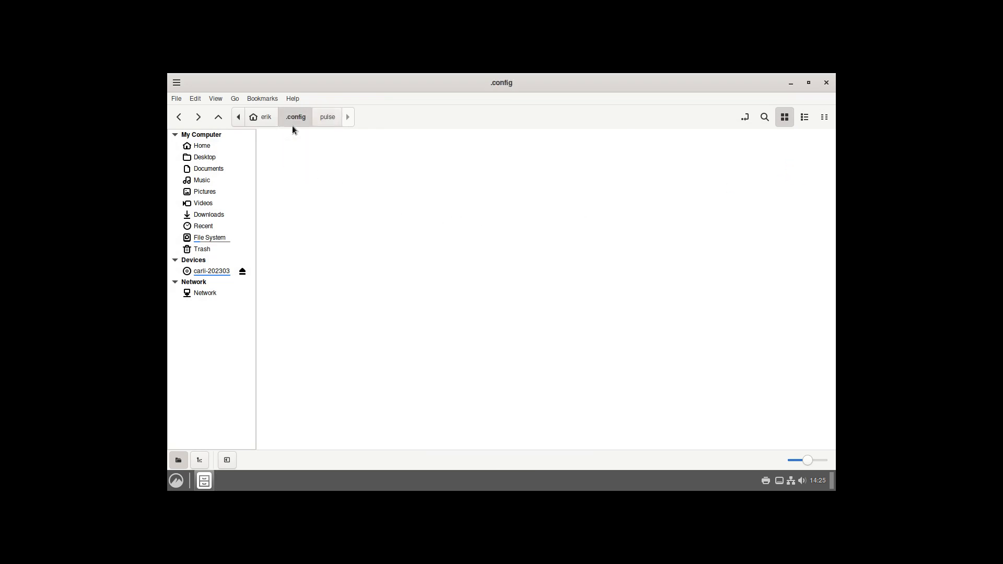
double_click(297, 230)
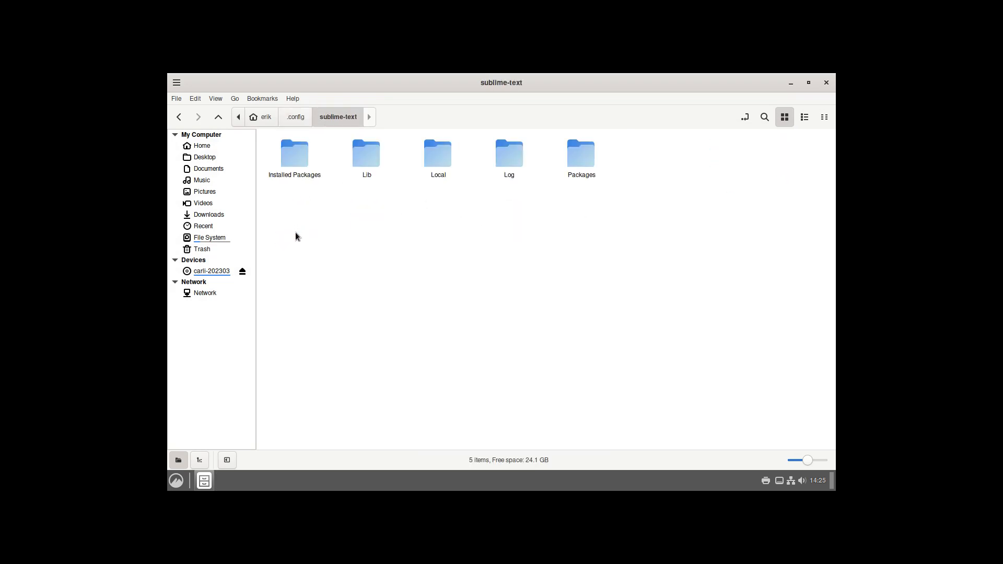
click(308, 124)
double_click(369, 209)
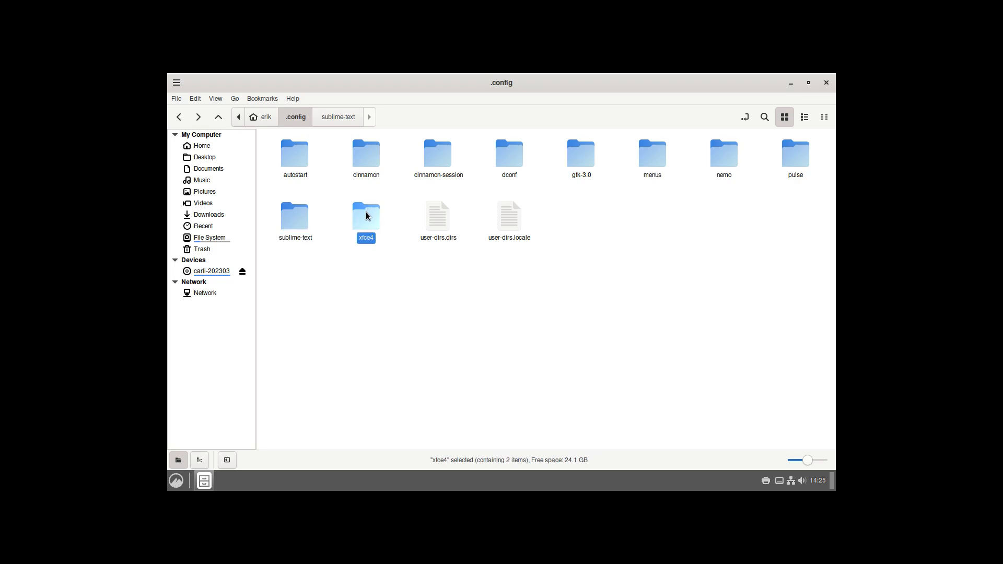
click(296, 121)
click(438, 227)
click(501, 217)
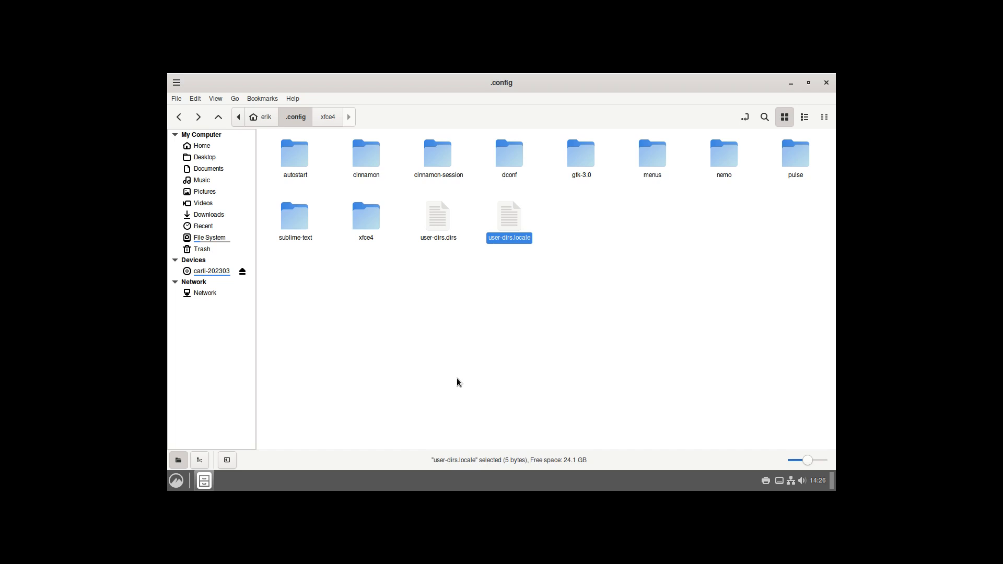
Step: Open a new Home window, then launch System Settings on the Themes page
click(176, 481)
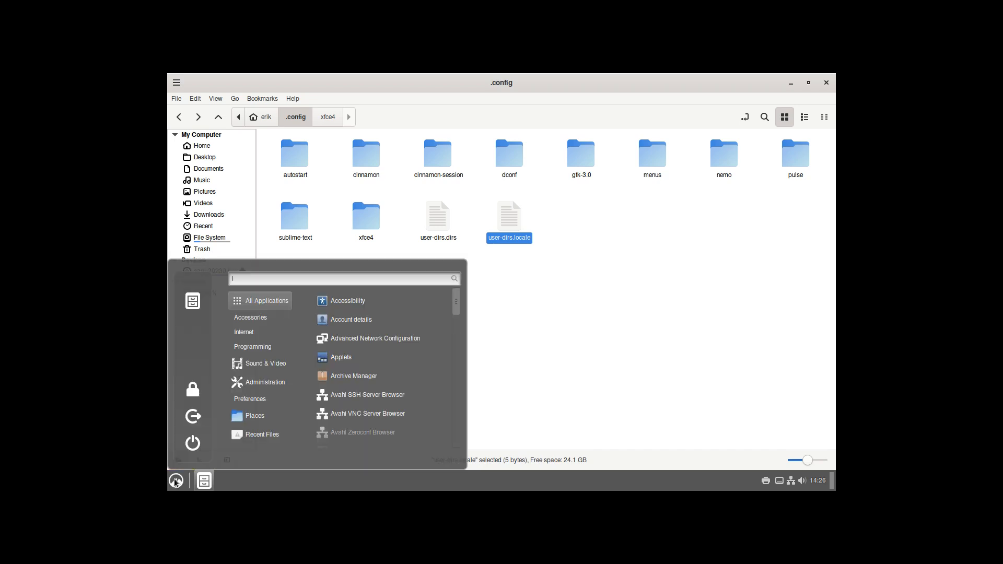
click(191, 308)
click(173, 484)
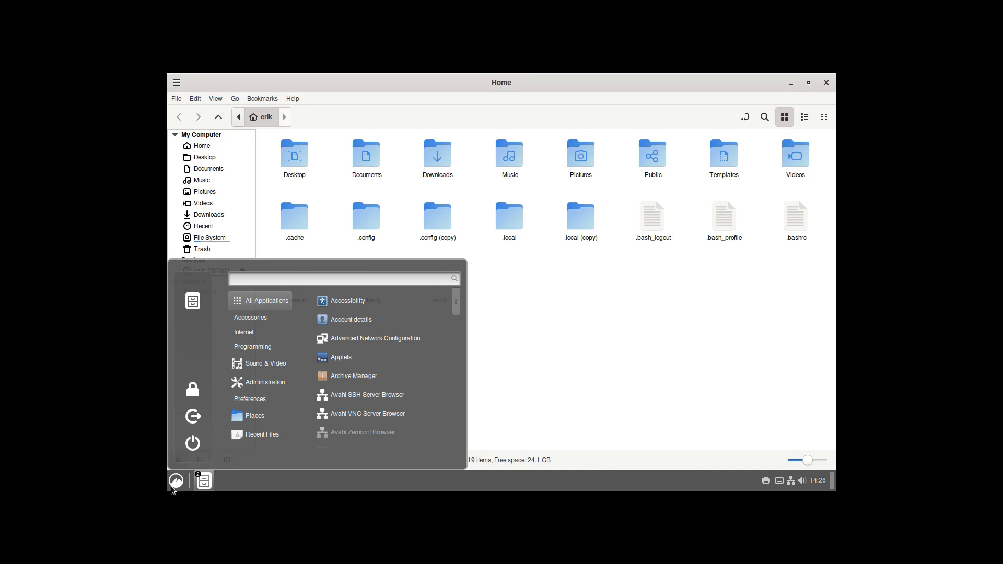
click(195, 285)
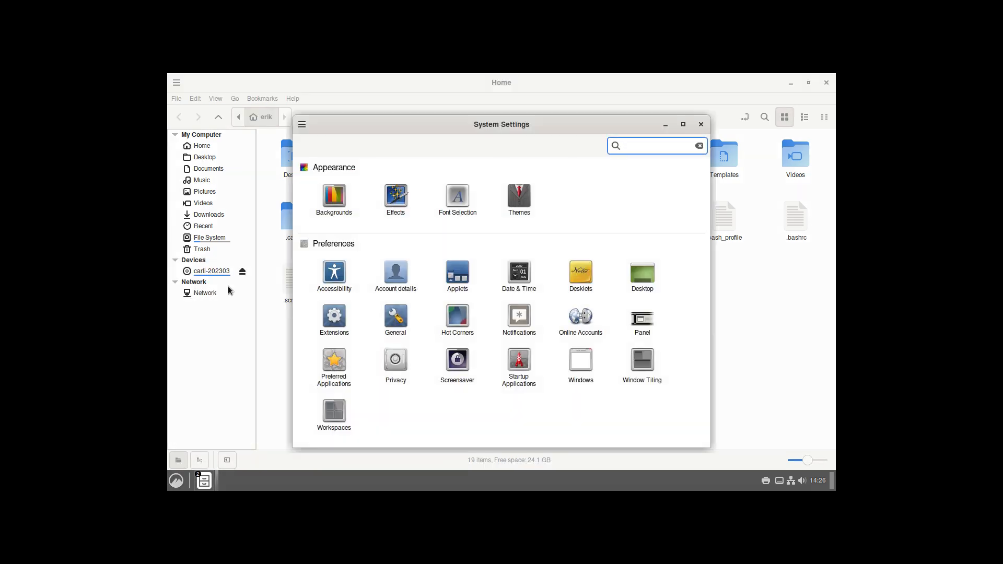
click(505, 203)
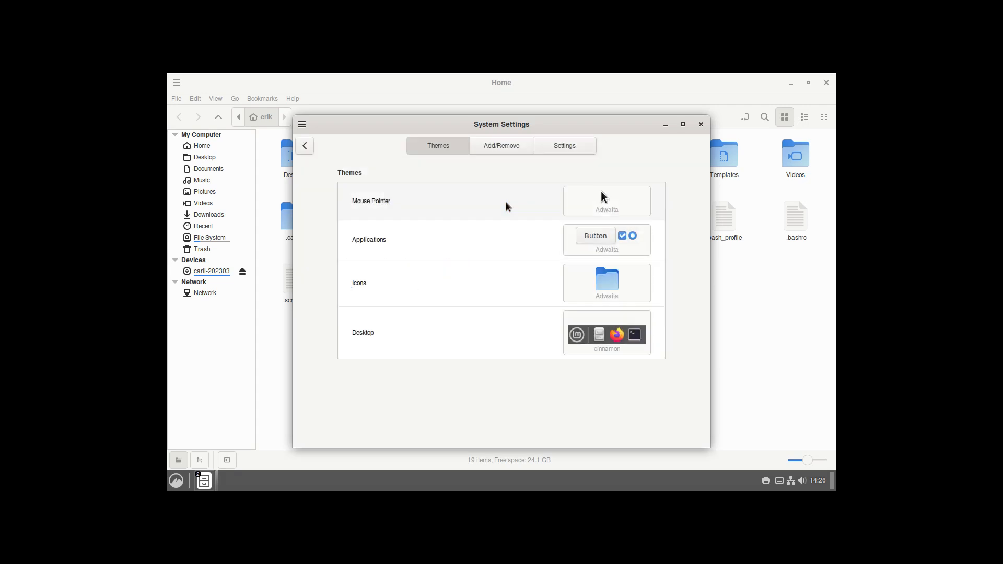
Step: Set capitaine-cursors pointer, Arc-Dark applications, Papirus-Dark icons and Arc-Dark desktop themes
click(610, 202)
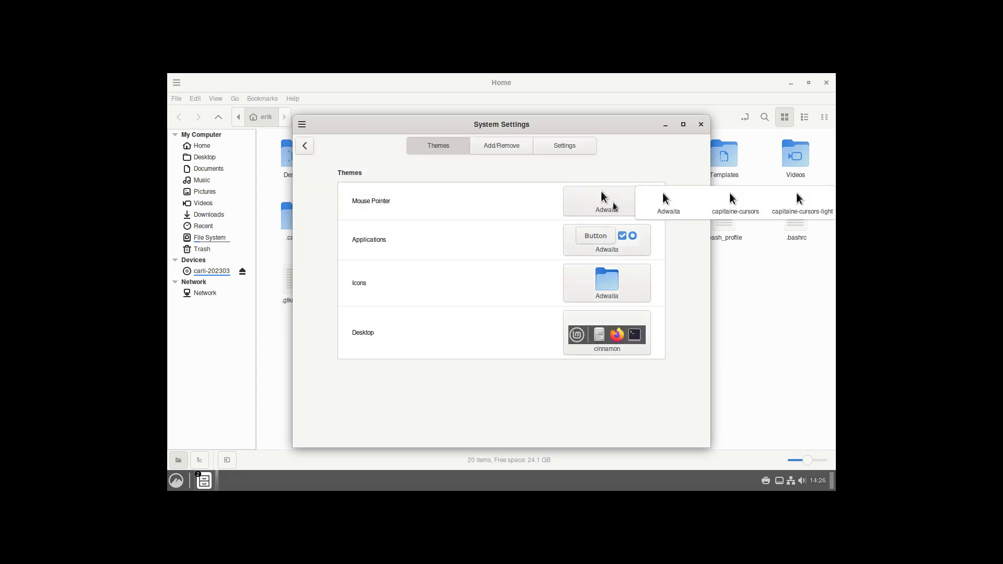
click(722, 209)
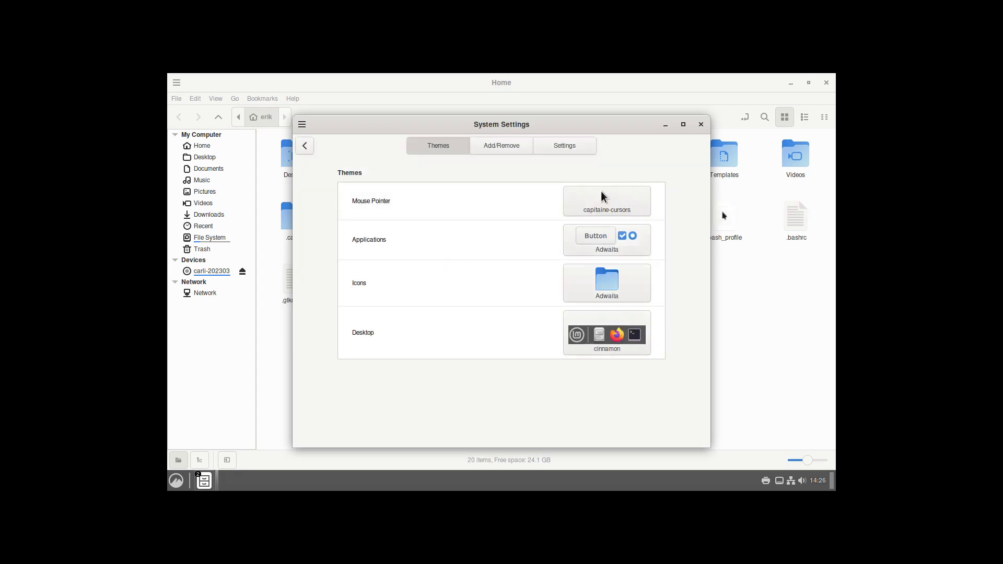
click(625, 239)
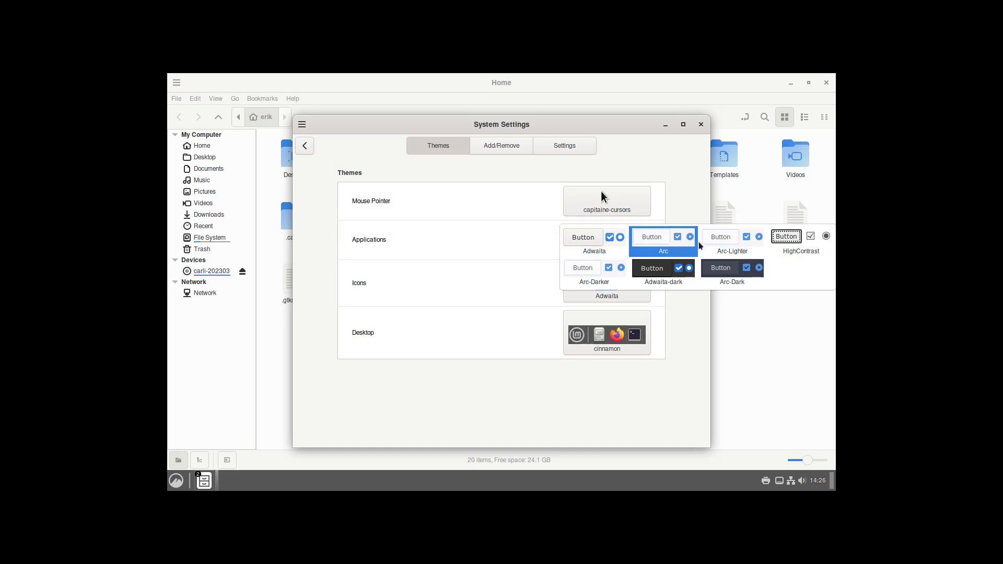
click(740, 281)
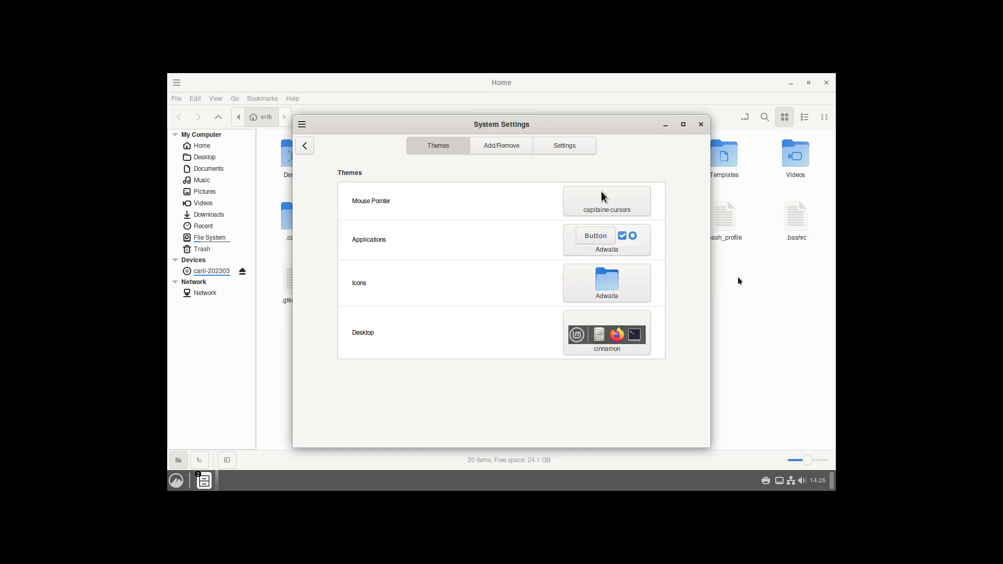
click(610, 272)
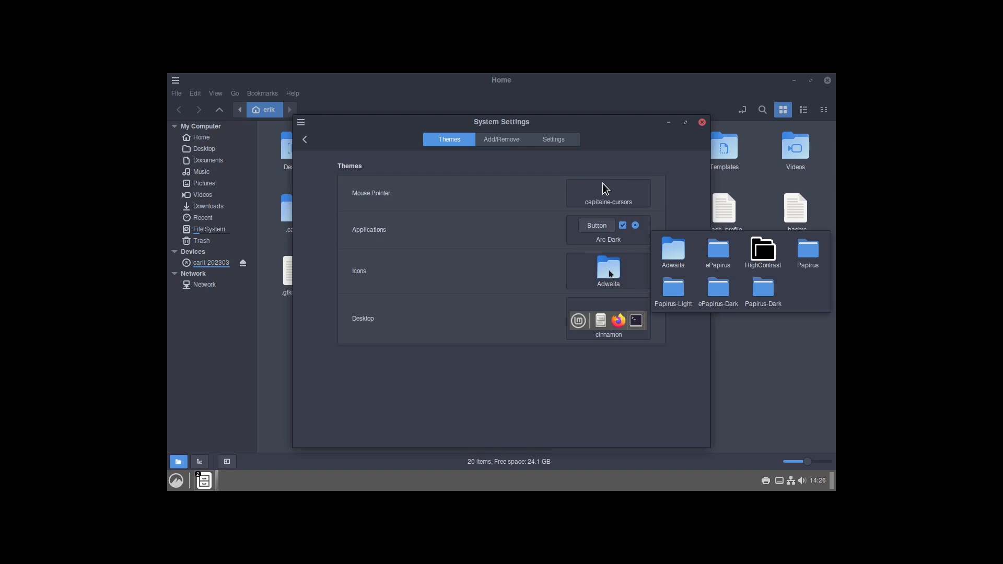
click(778, 281)
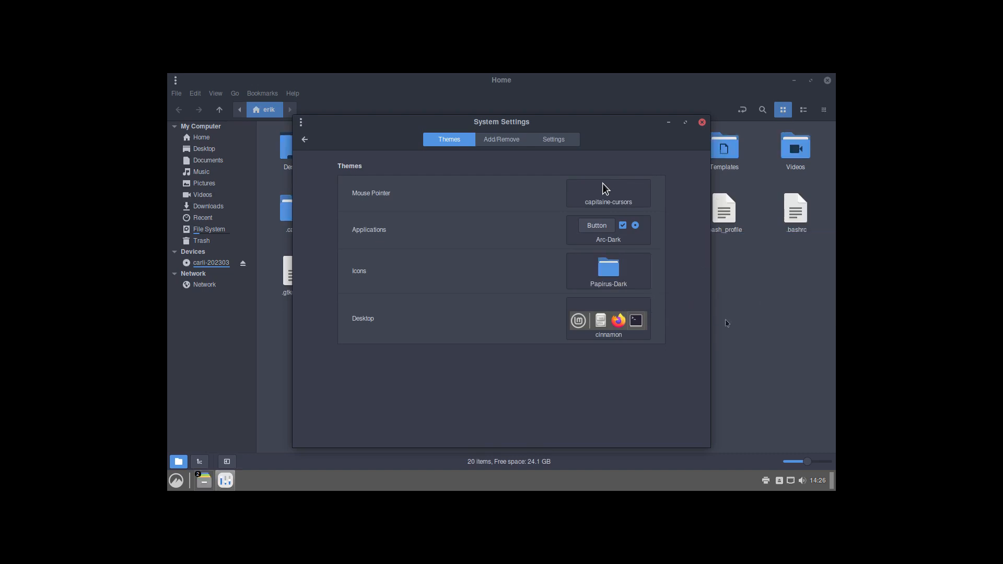
click(644, 321)
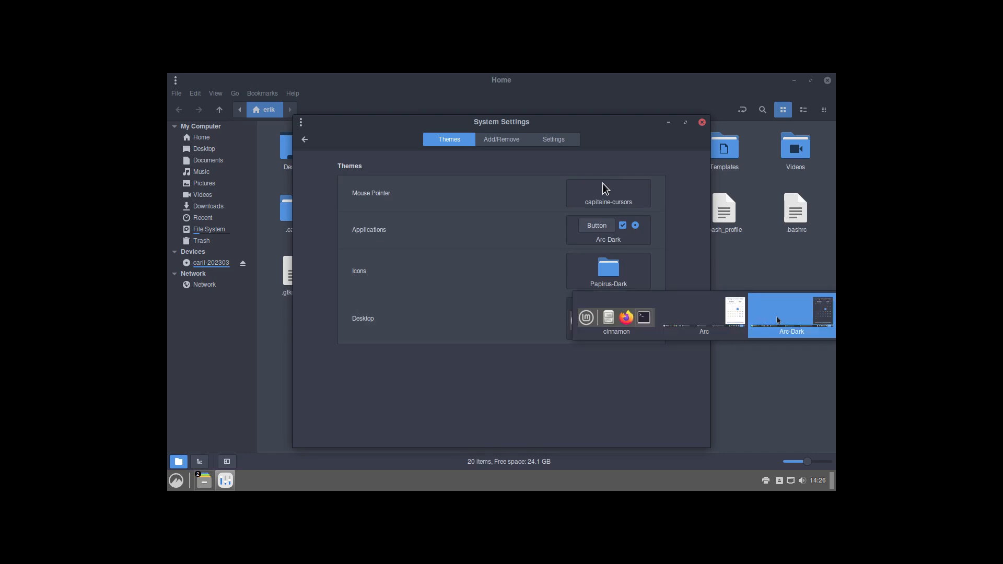
click(802, 321)
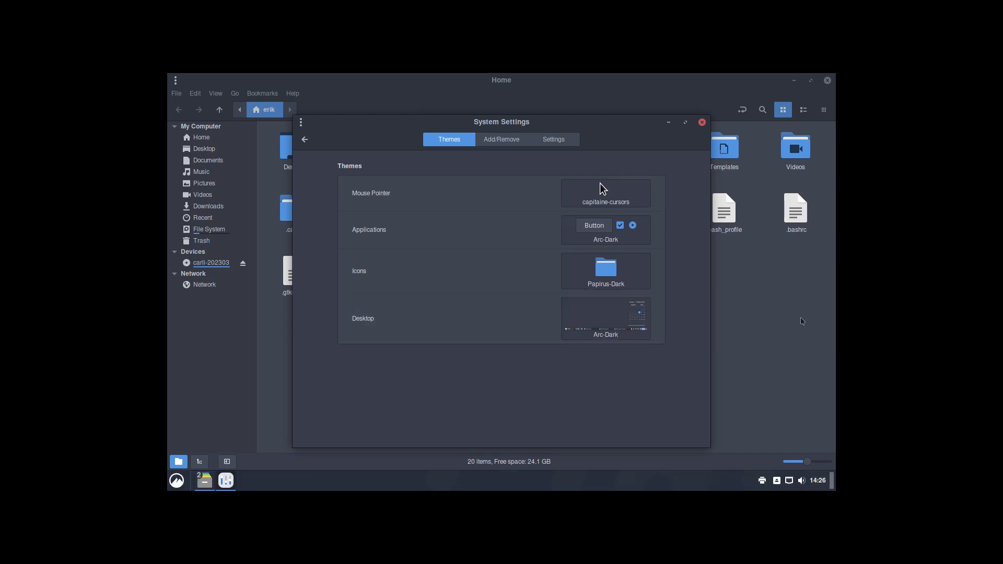
Step: In Font Selection, search the default font picker for 'noto' and scroll the font list
click(306, 141)
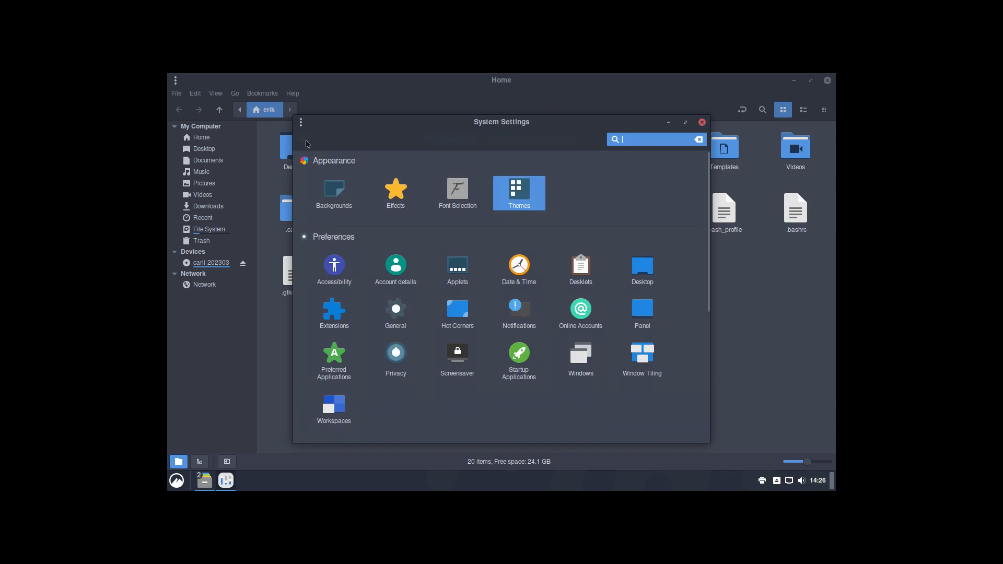
click(469, 199)
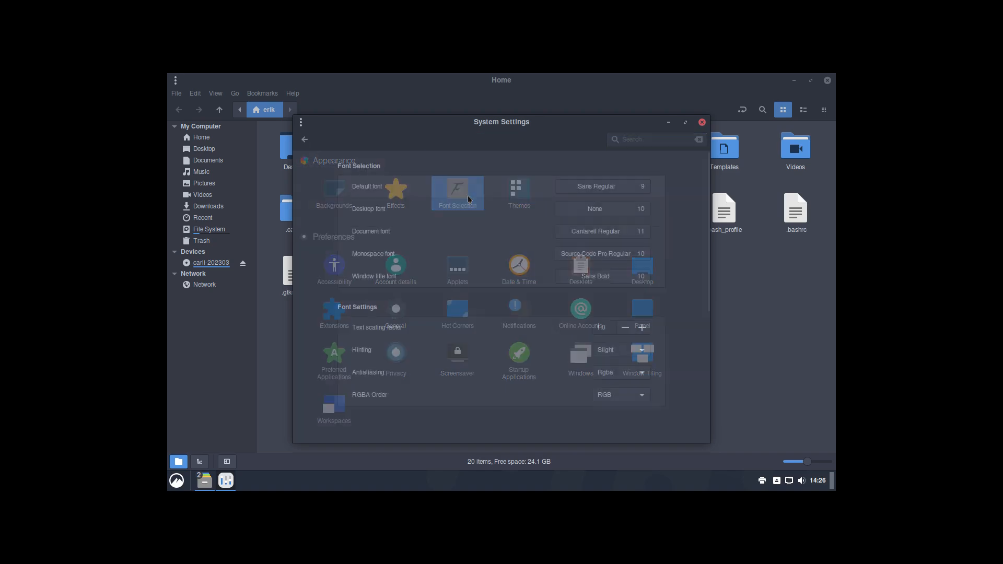
click(604, 188)
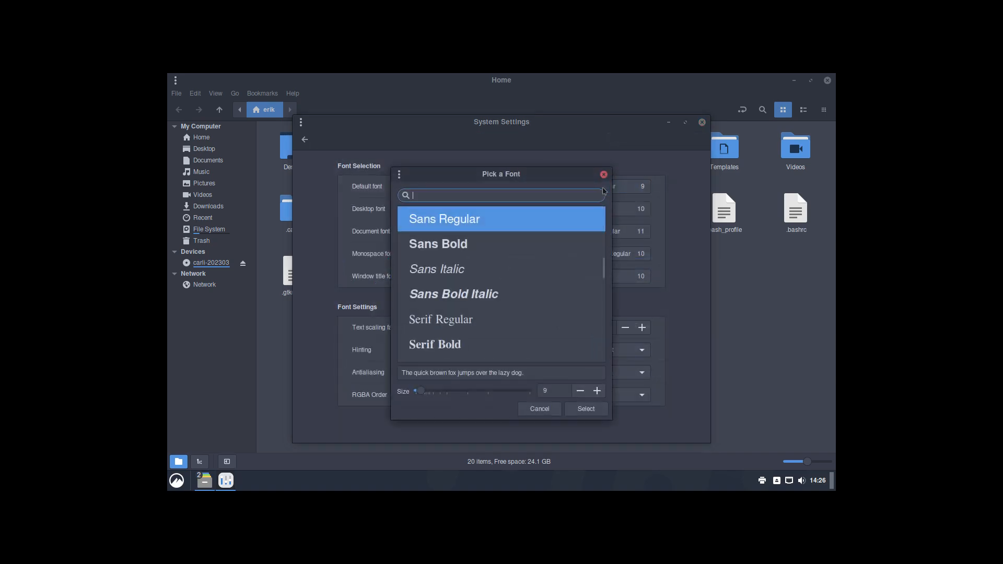
text(noto)
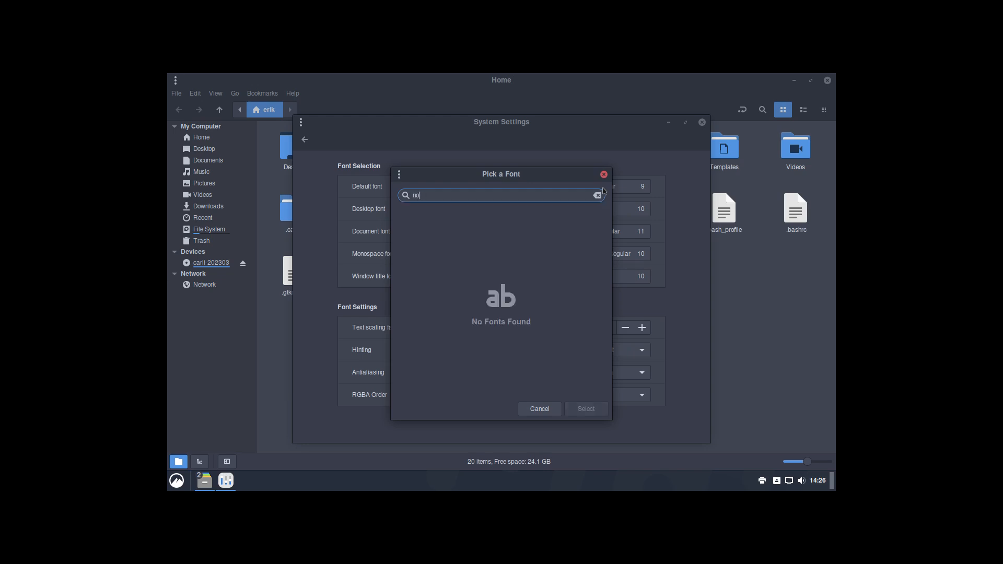
key(BackSpace)
key(BackSpace)
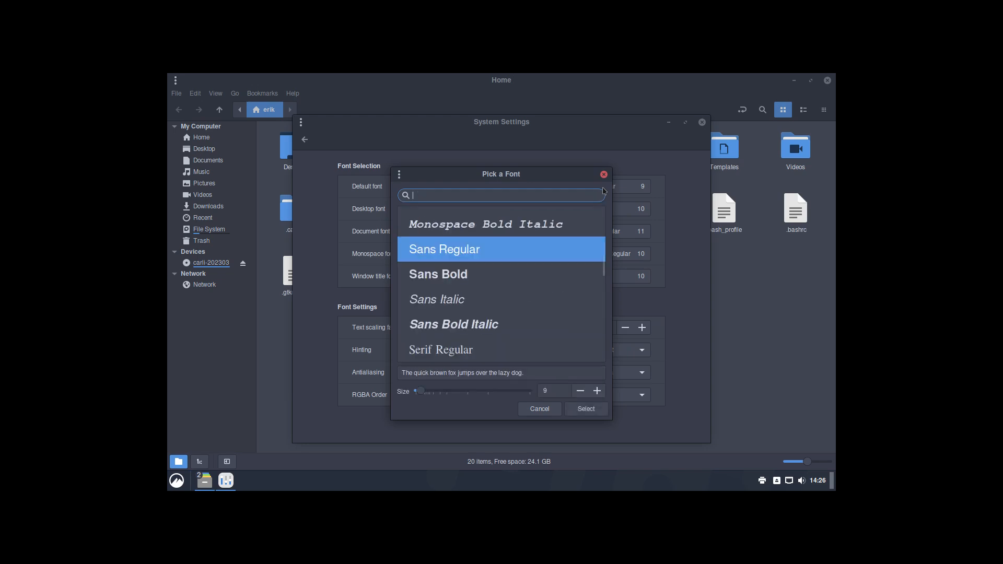
text(noto)
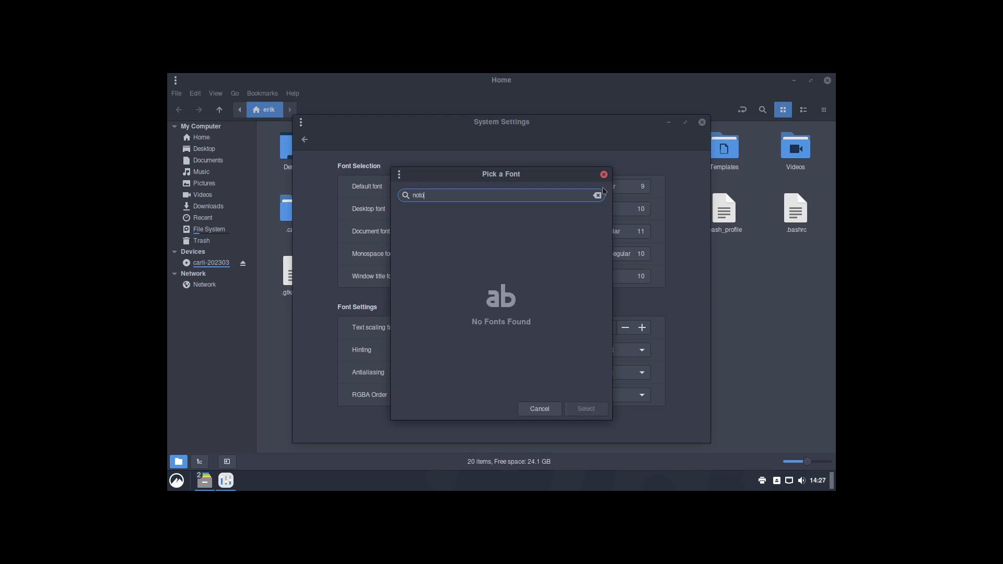
key(BackSpace)
key(BackSpace)
key(BackSpace)
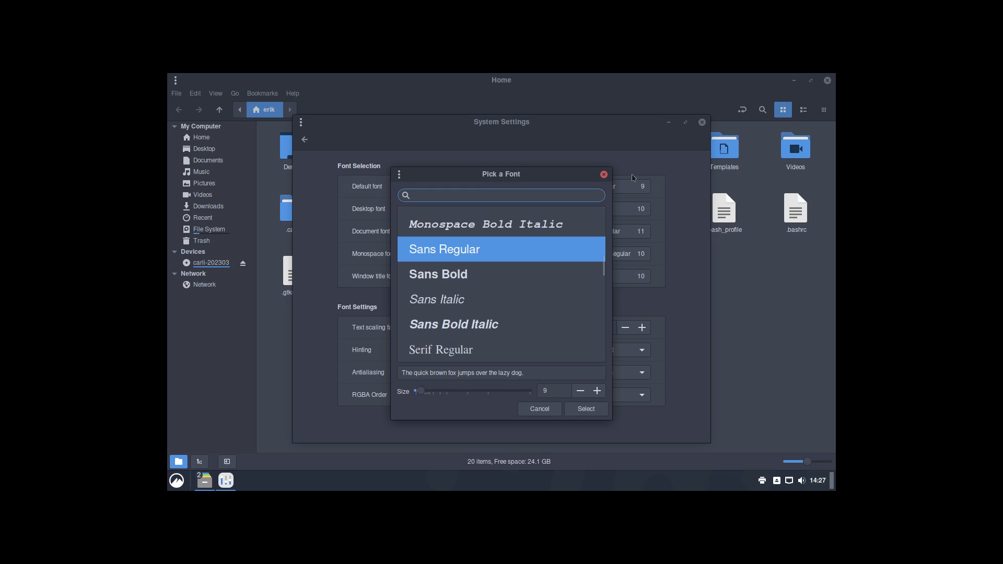
scroll(517, 301, down, 5)
scroll(517, 303, down, 3)
scroll(517, 302, up, 3)
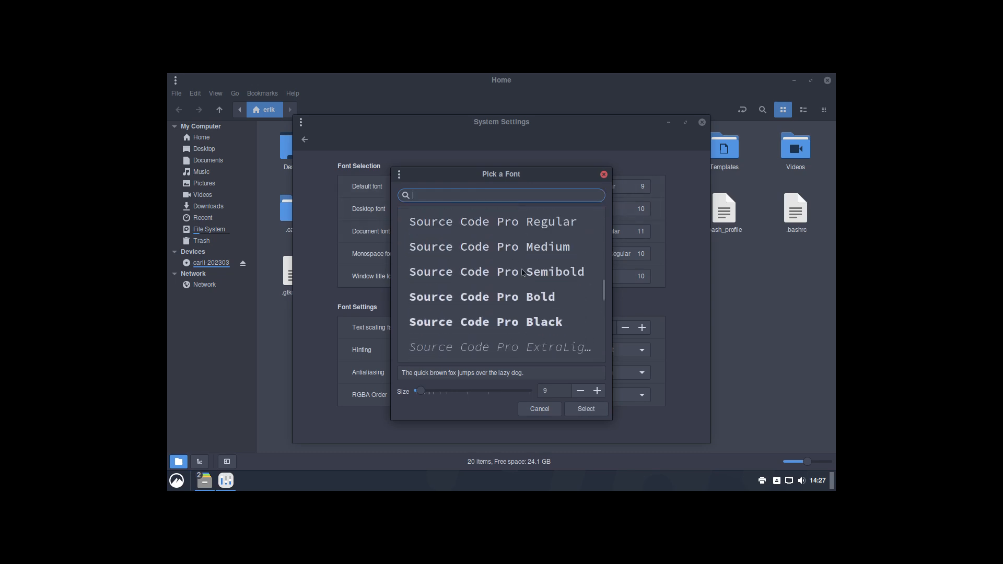
Step: Set the default font to Source Code Pro Regular at size 11
click(527, 226)
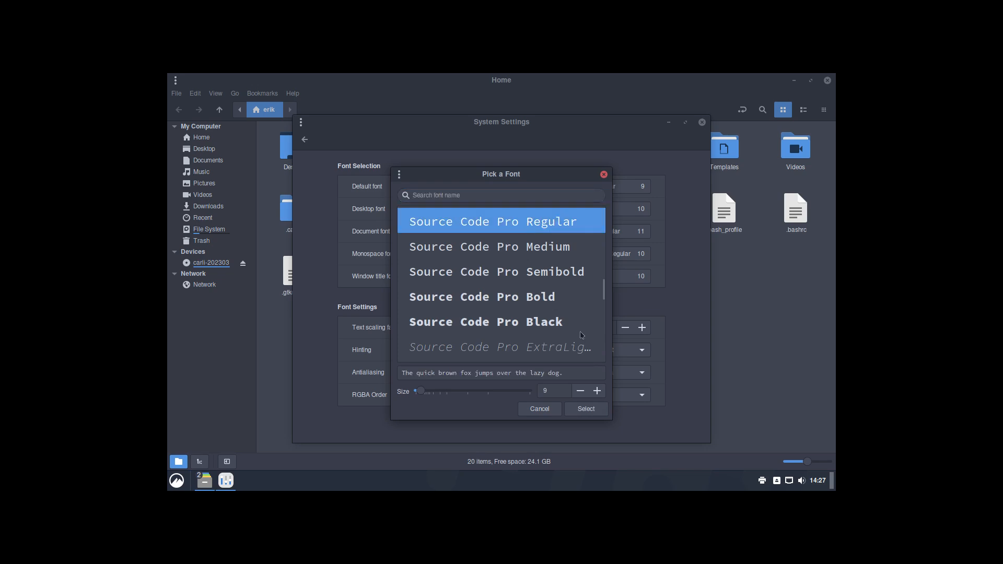
click(600, 396)
click(600, 395)
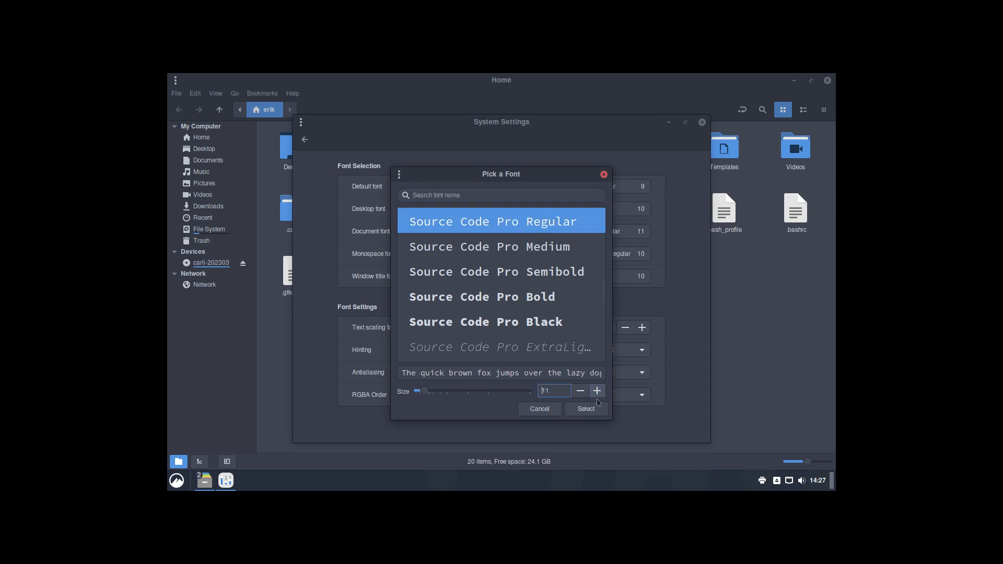
click(587, 410)
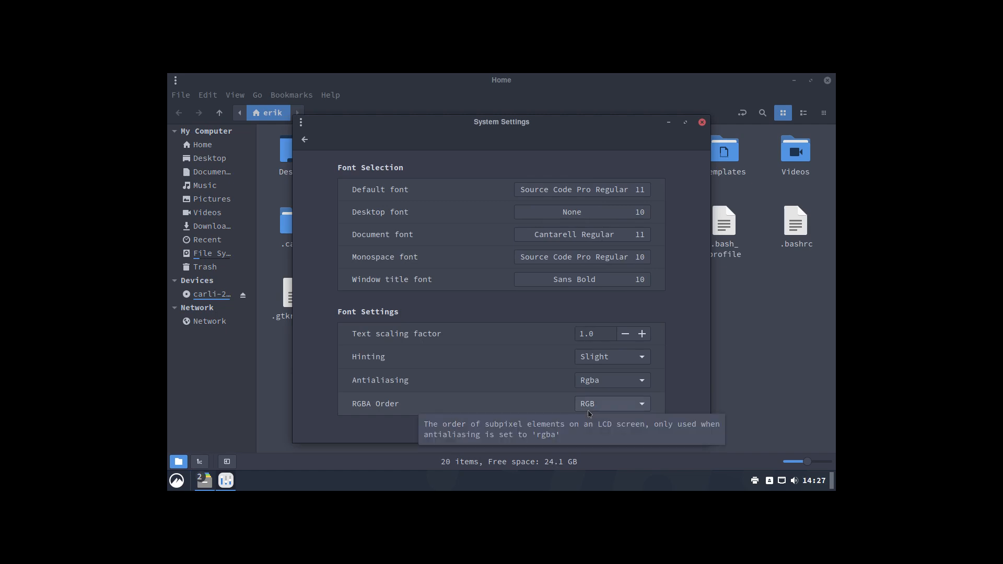
click(176, 481)
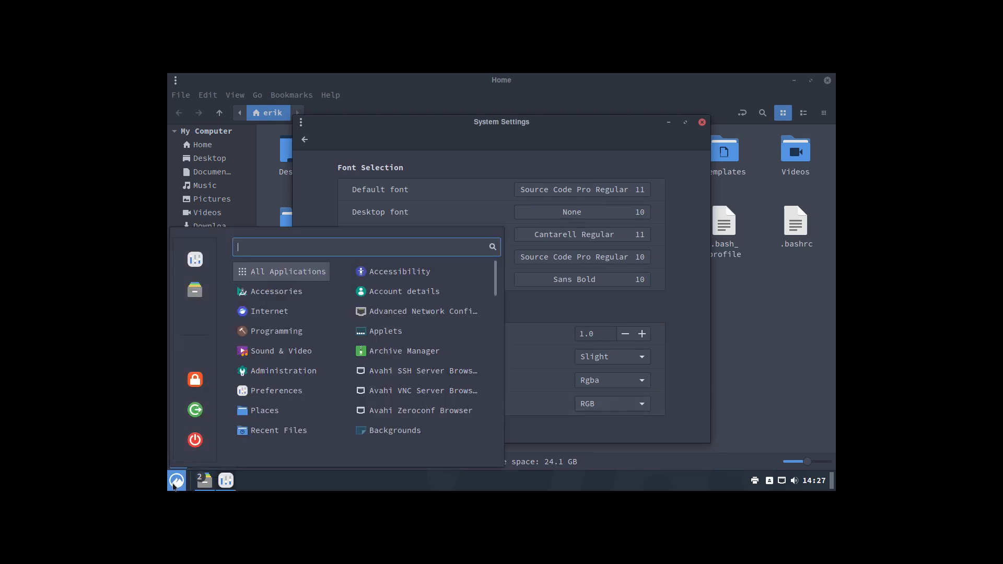
Step: Try Terminus Regular as the default font
click(610, 157)
click(616, 196)
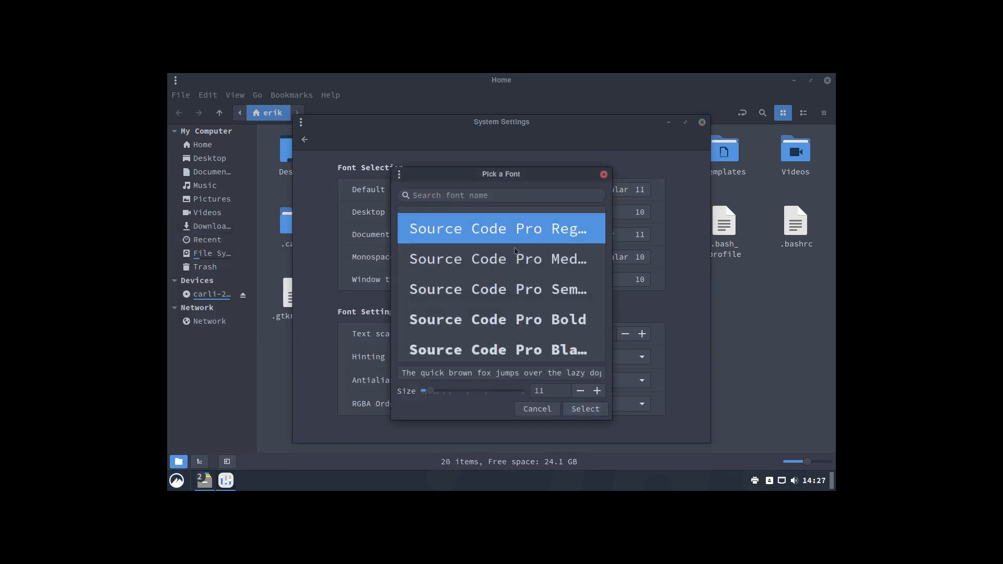
scroll(503, 251, up, 3)
scroll(498, 289, down, 4)
scroll(498, 289, down, 10)
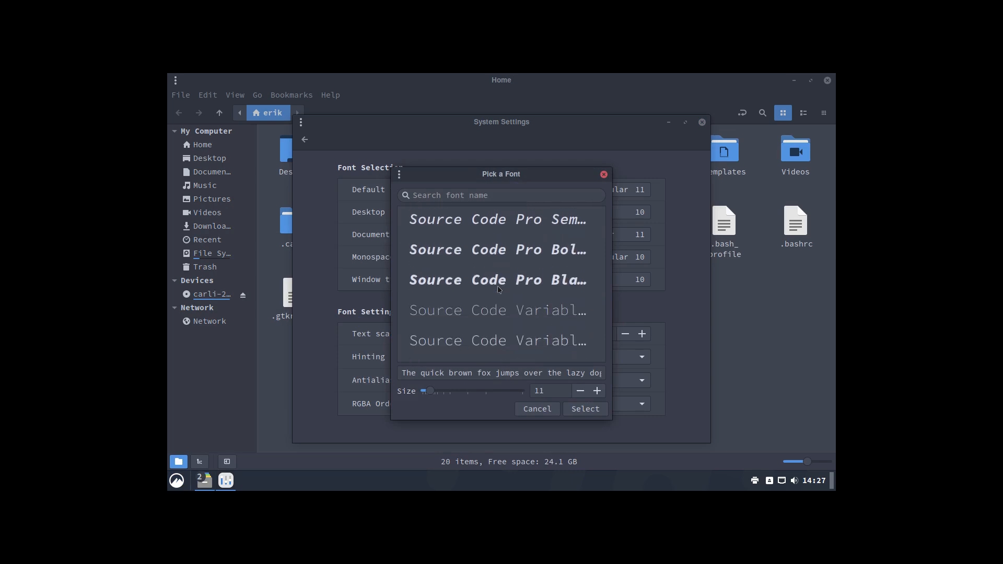
scroll(498, 289, down, 5)
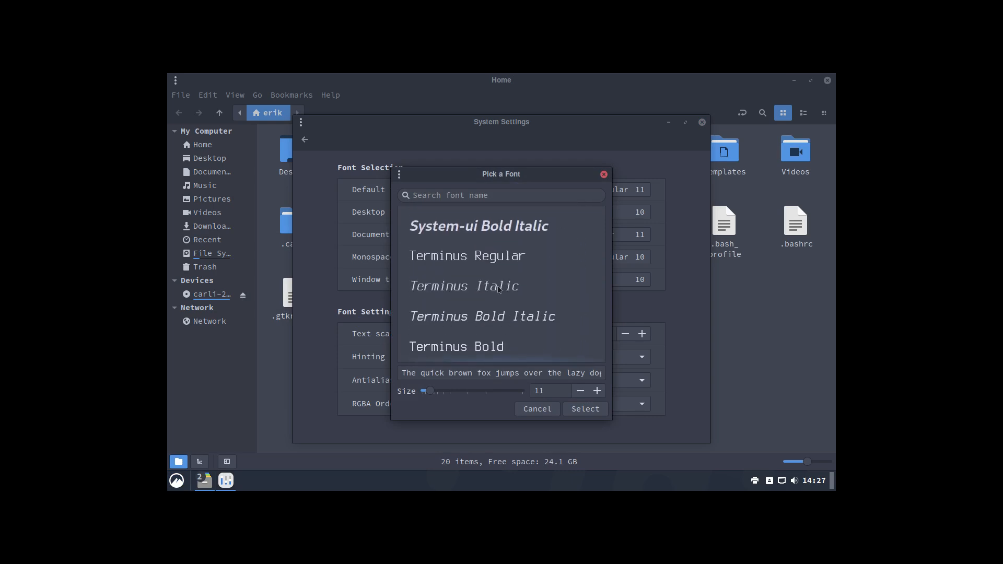
click(502, 265)
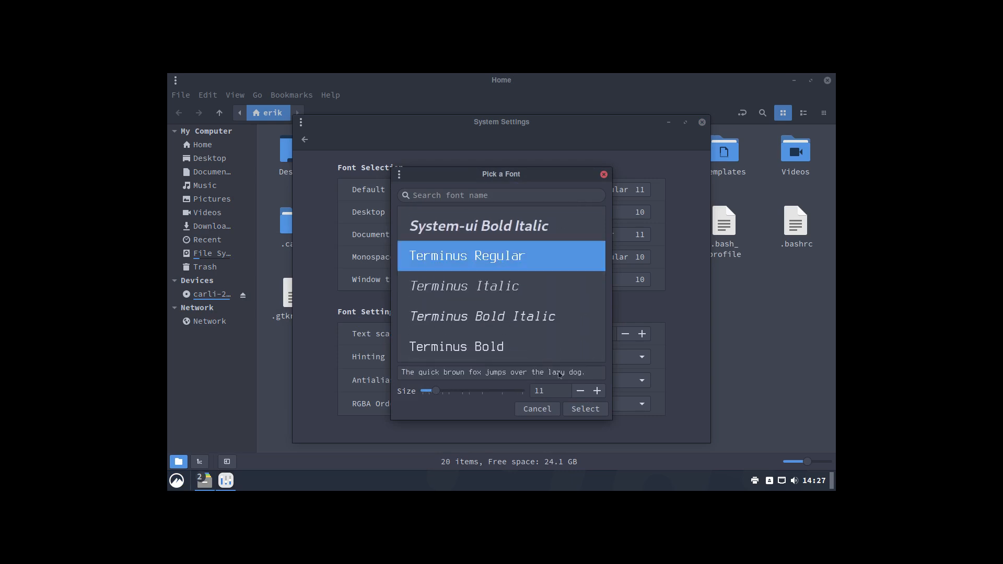
click(586, 409)
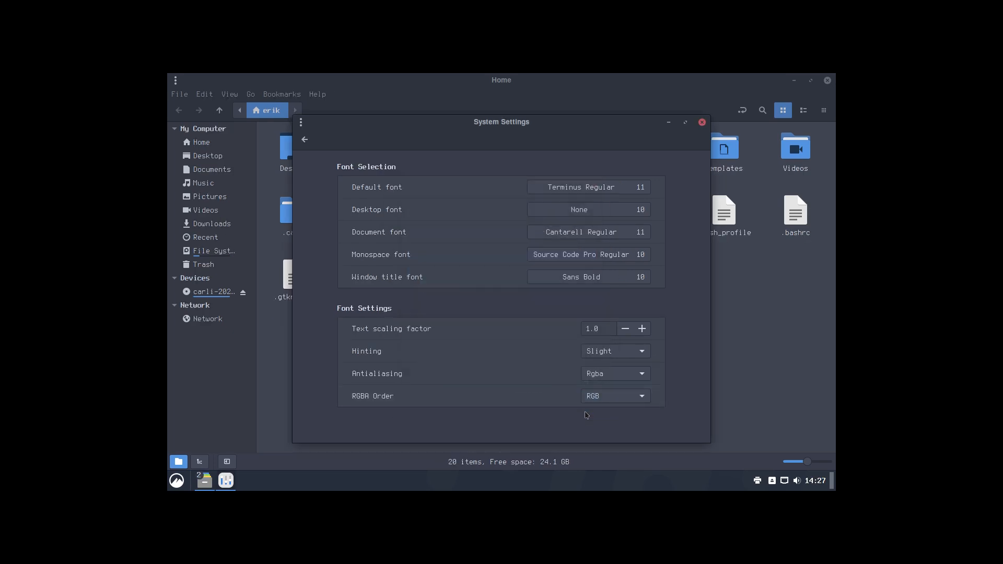
Step: Switch the default font to Monospace Regular
click(608, 189)
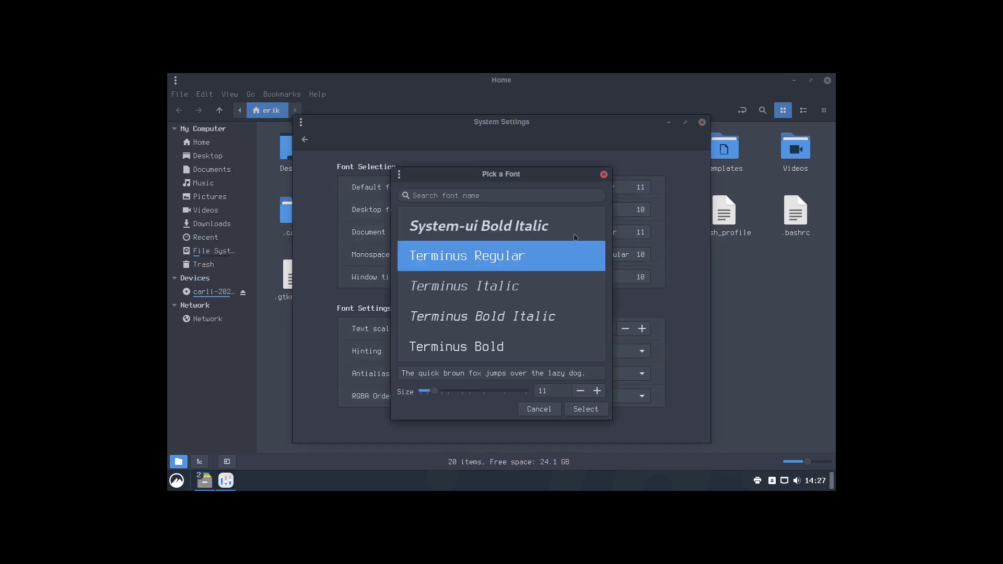
scroll(551, 306, up, 5)
scroll(551, 307, up, 8)
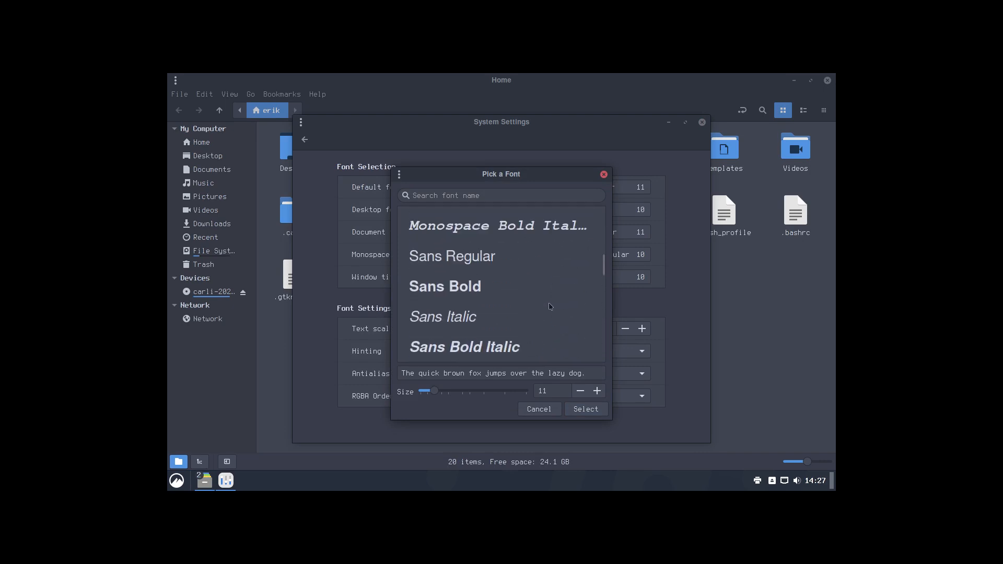
scroll(550, 306, up, 3)
scroll(547, 308, down, 2)
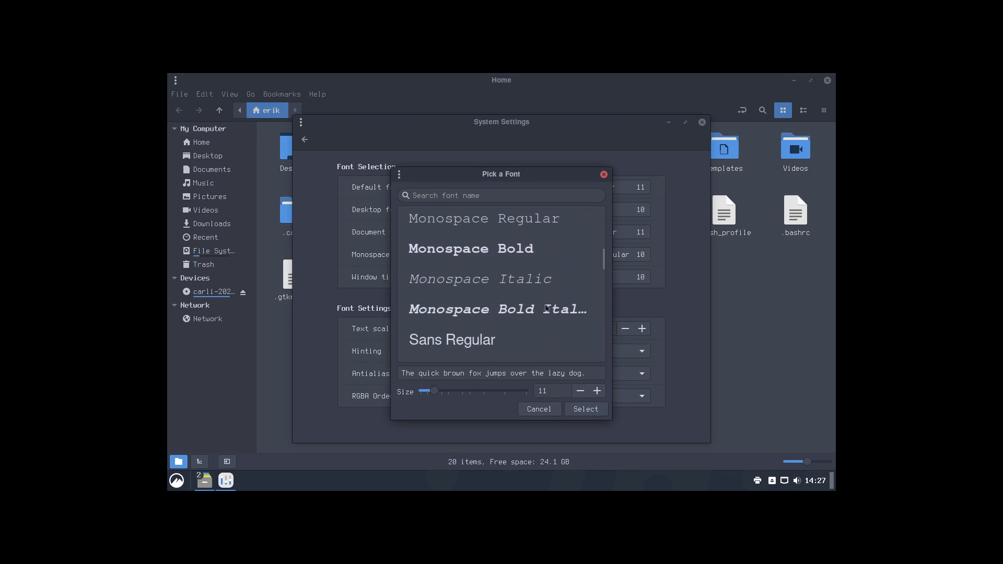
click(491, 220)
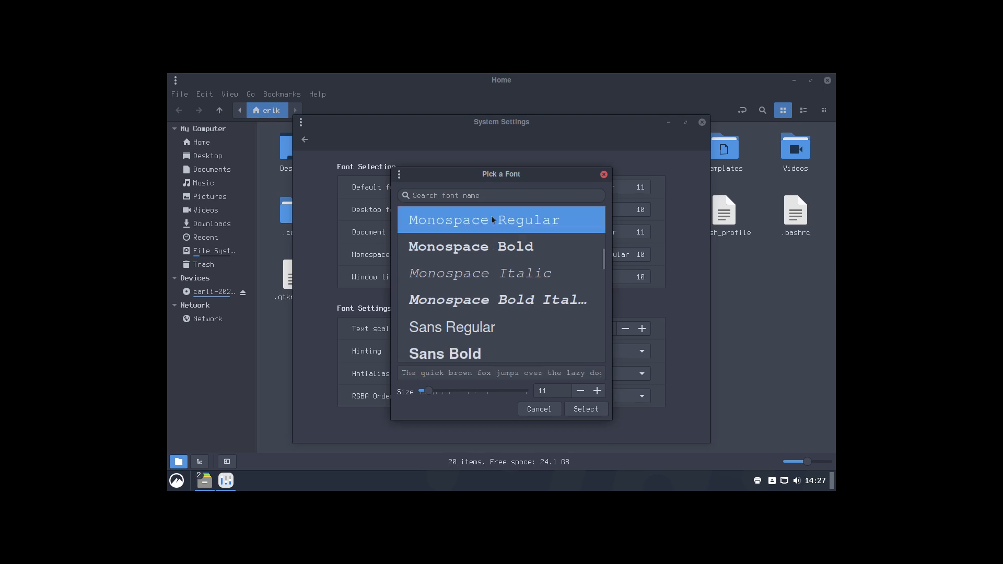
click(592, 413)
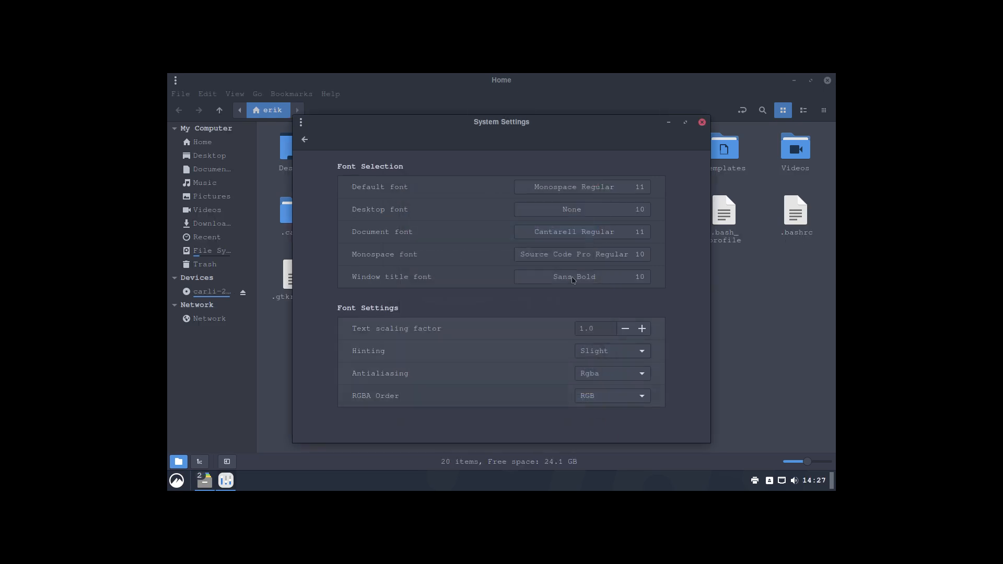
Step: Try Monospace Bold, then settle on Monospace Bold Italic as the default font
click(583, 188)
click(551, 255)
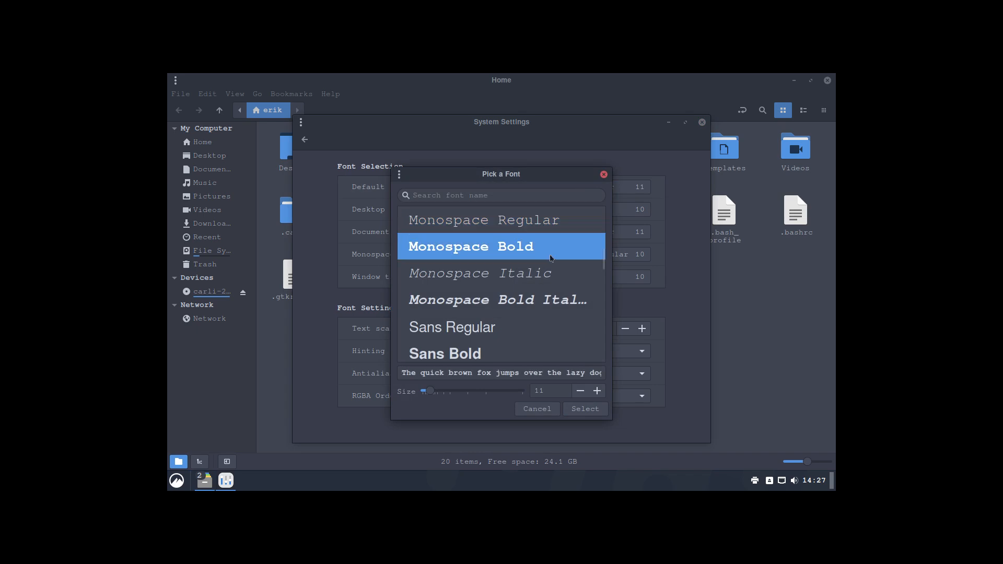
click(589, 414)
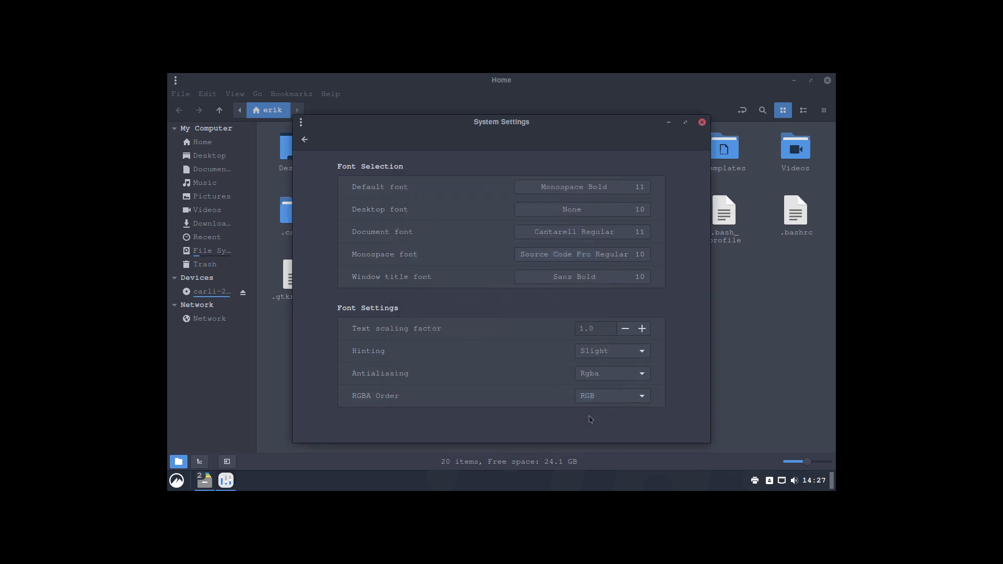
click(586, 188)
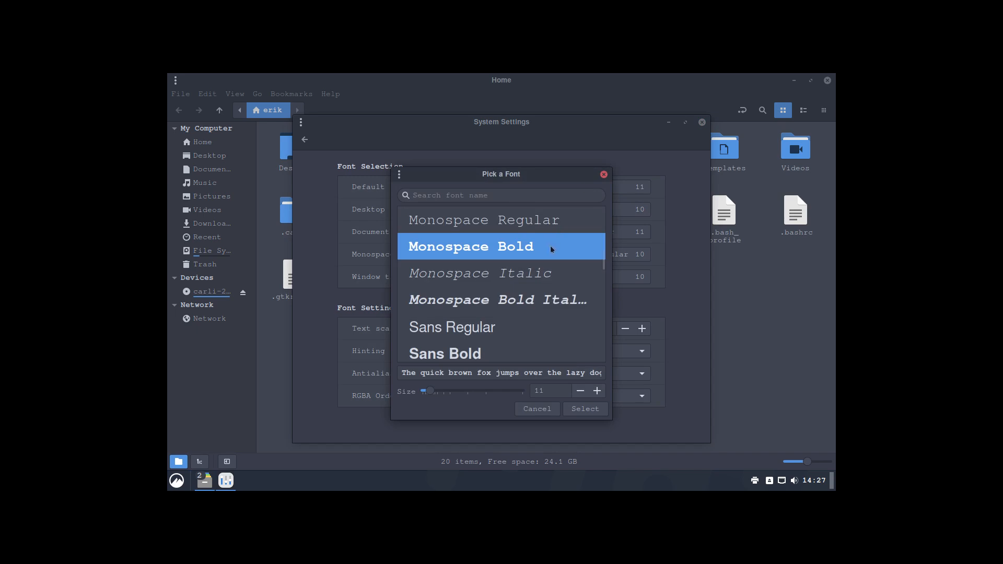
click(567, 306)
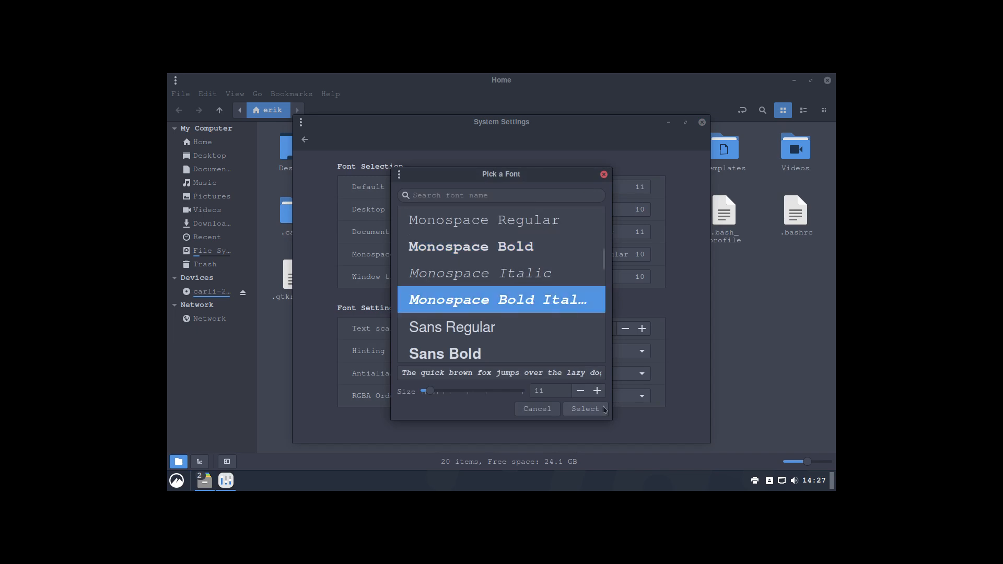
click(585, 409)
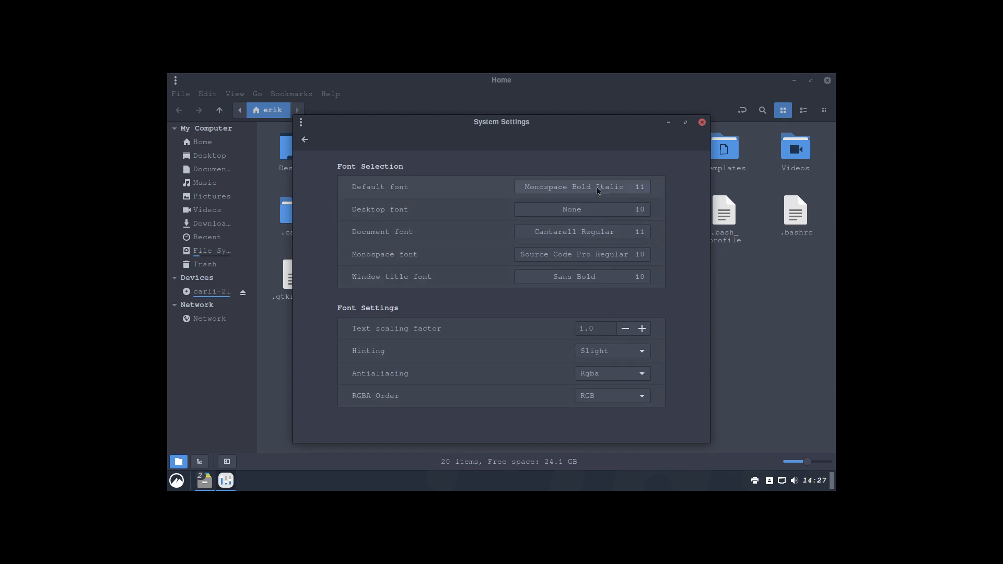
click(594, 212)
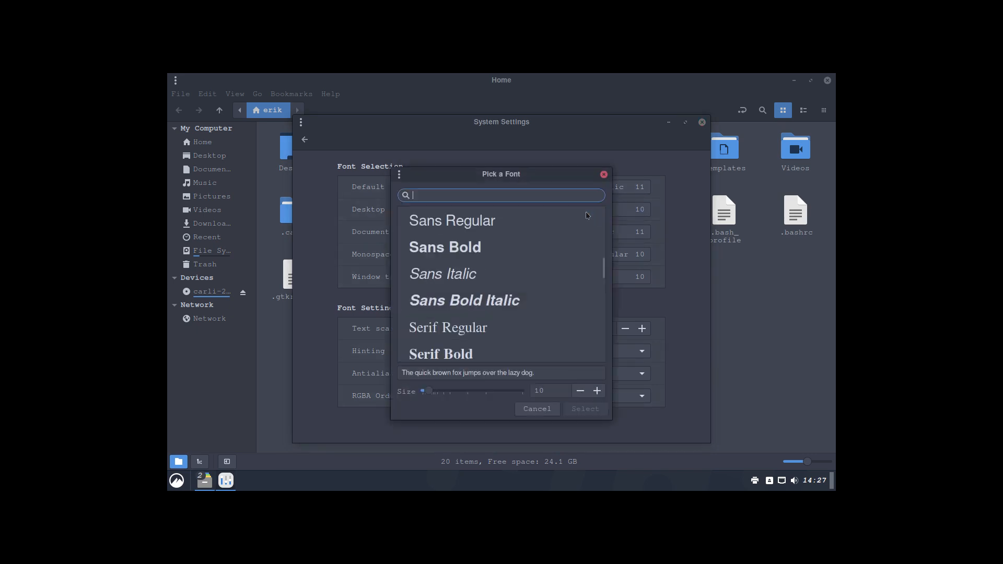
Step: Set both the desktop font and the default font to Monospace Bold
text(mono)
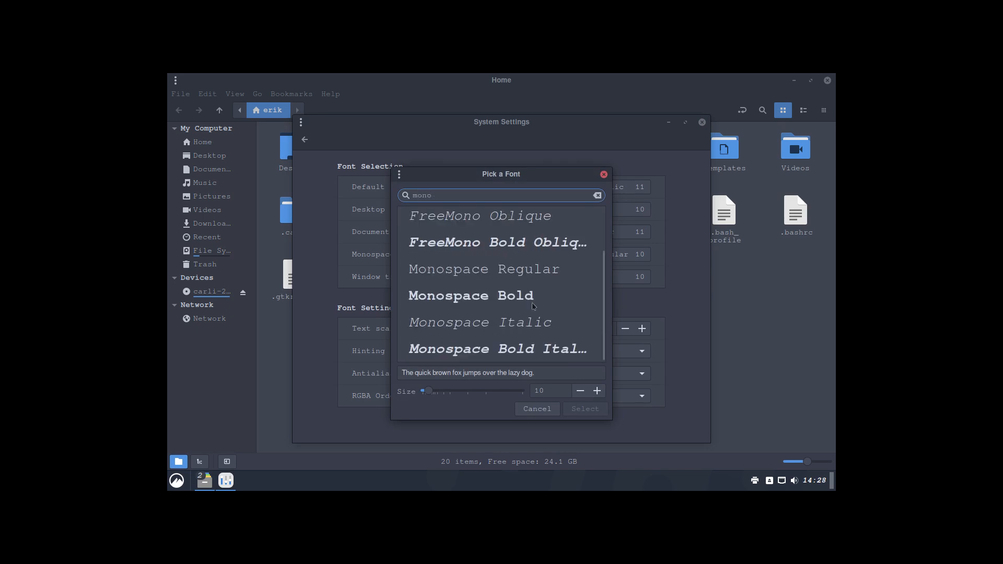
click(532, 297)
click(595, 410)
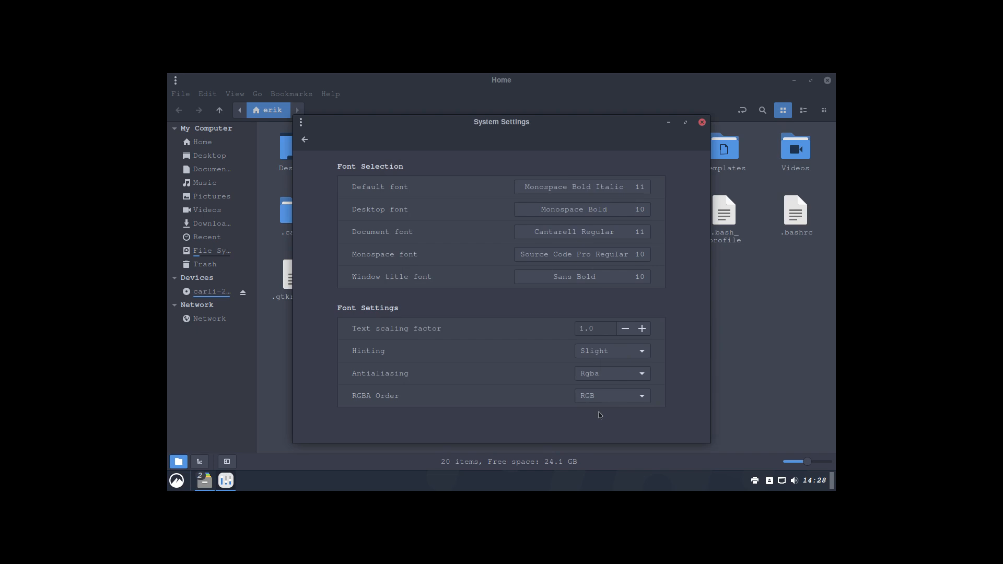
click(573, 189)
scroll(537, 240, up, 5)
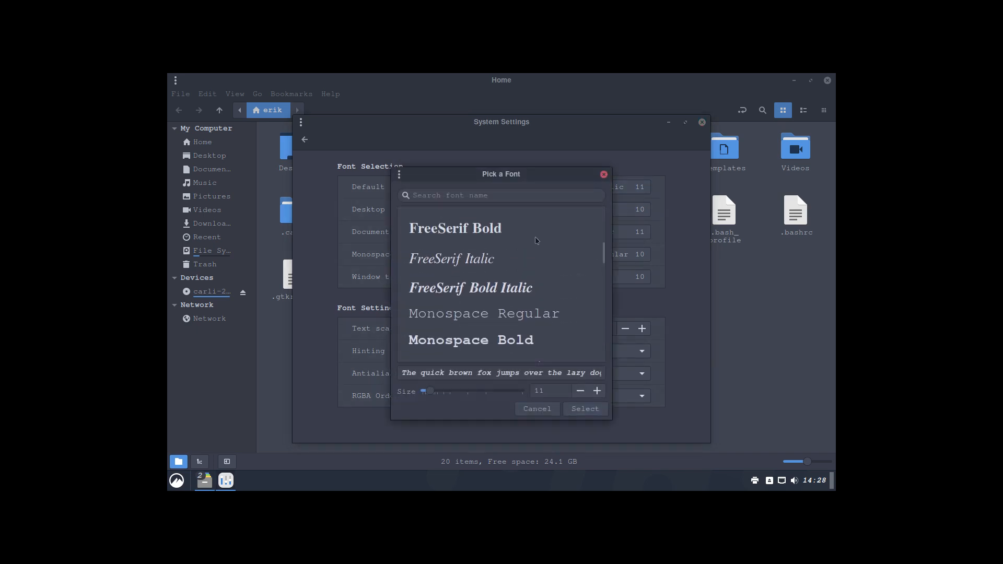
scroll(535, 241, down, 8)
click(530, 299)
click(591, 409)
Step: Switch the desktop font to Cantarell Regular, then bring up the default font chooser
click(596, 209)
scroll(512, 241, up, 2)
scroll(510, 273, down, 2)
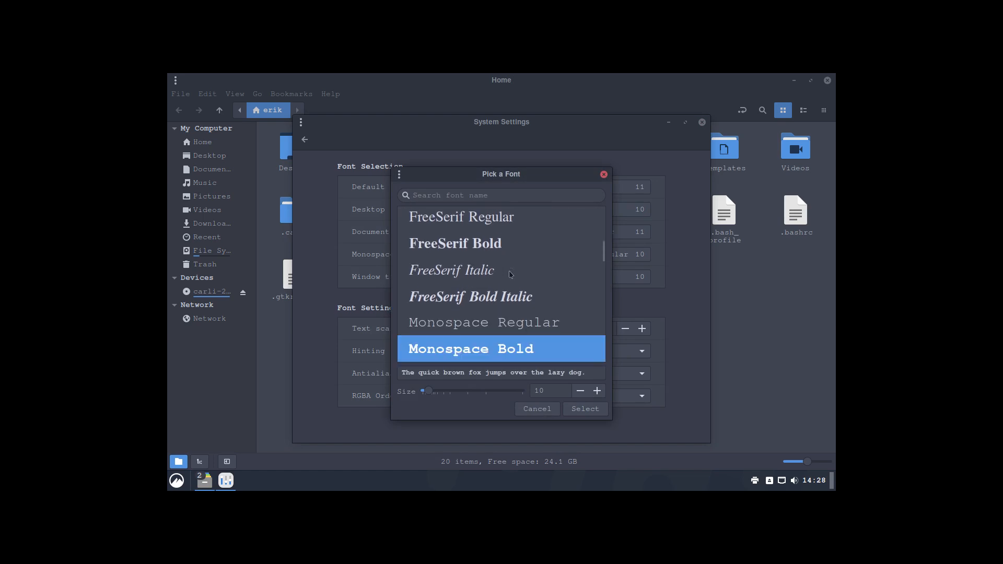
scroll(513, 307, up, 1)
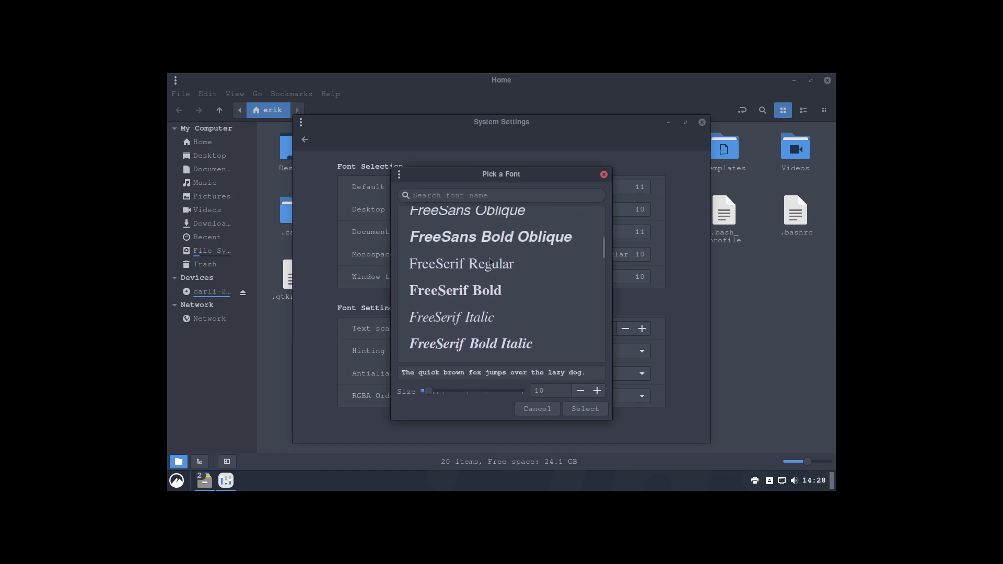
click(480, 224)
scroll(514, 272, up, 10)
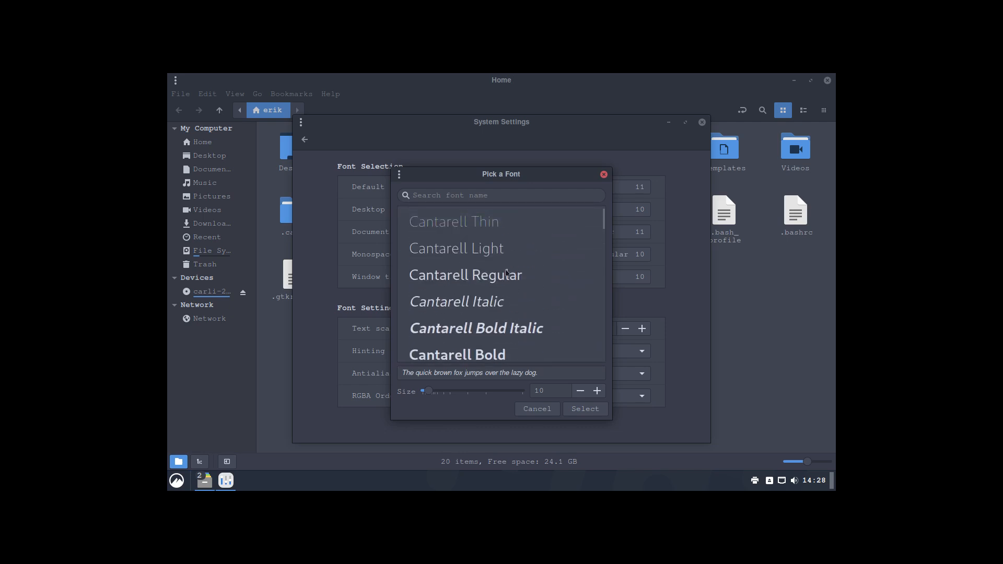
click(515, 273)
click(586, 410)
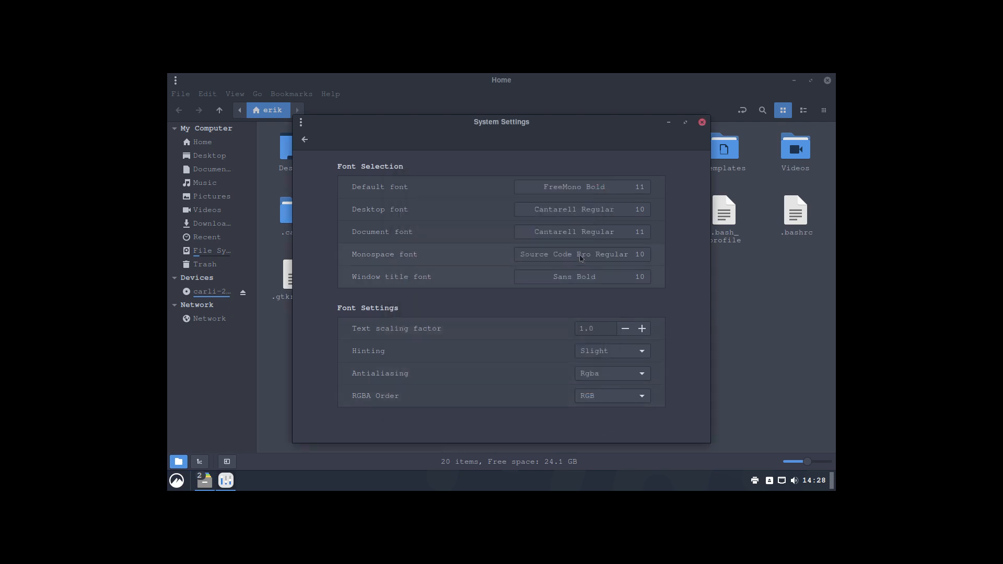
click(588, 189)
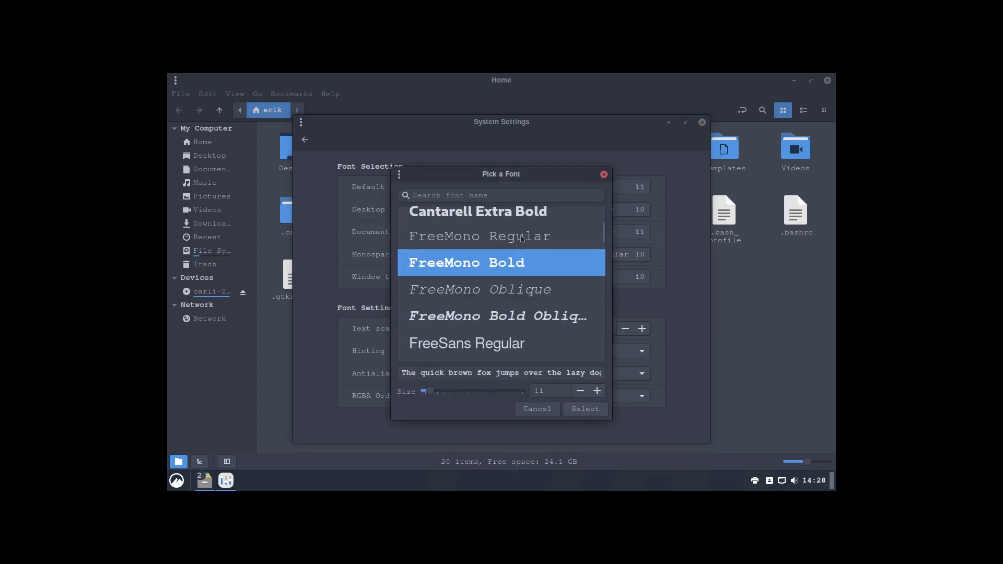
Step: Try Cantarell Thin, then Cantarell Italic, as the default font
scroll(523, 238, up, 5)
click(522, 220)
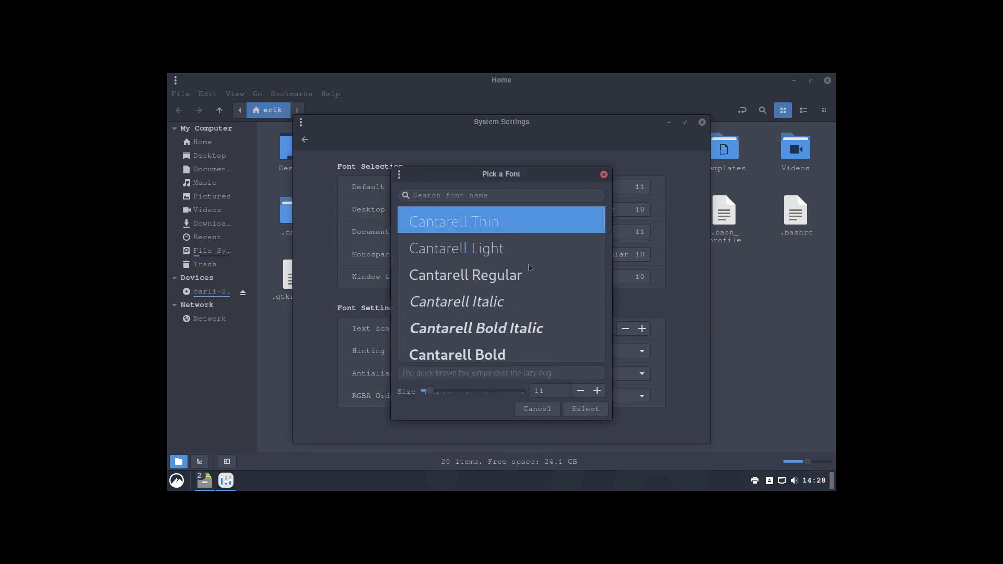
click(585, 409)
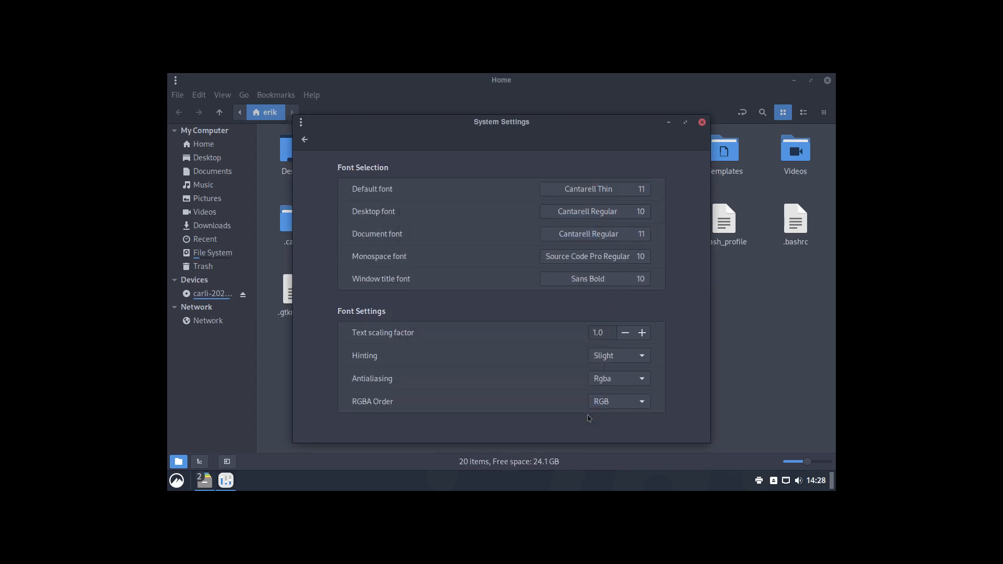
click(593, 189)
click(516, 303)
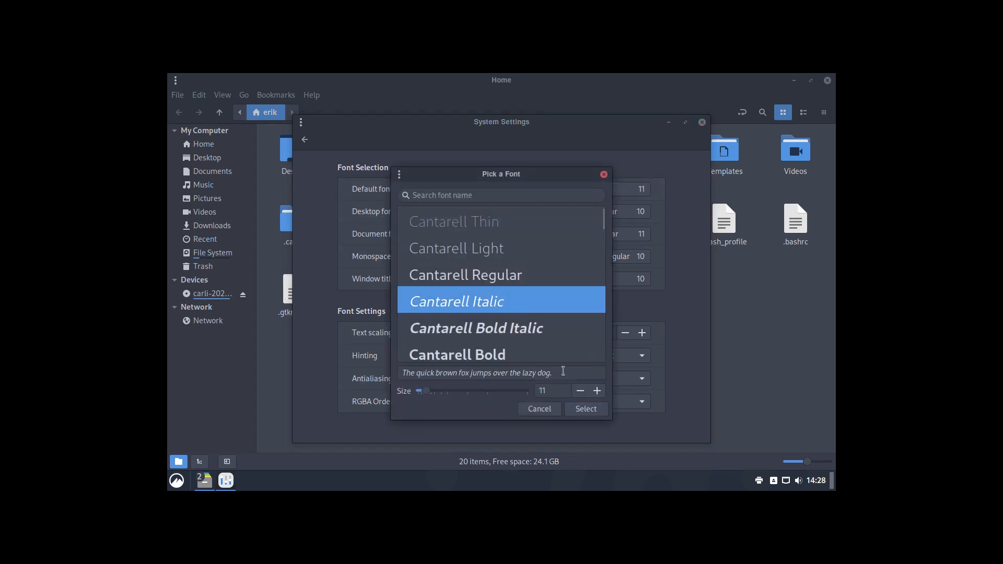
click(586, 409)
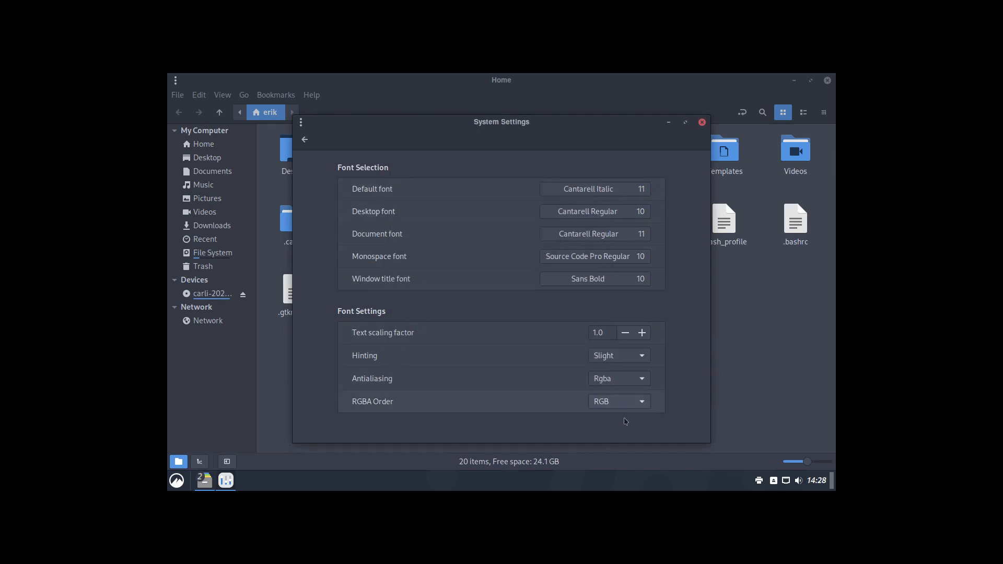
Step: Try FreeMono Regular as the default font, then settle on Sans Bold
click(584, 188)
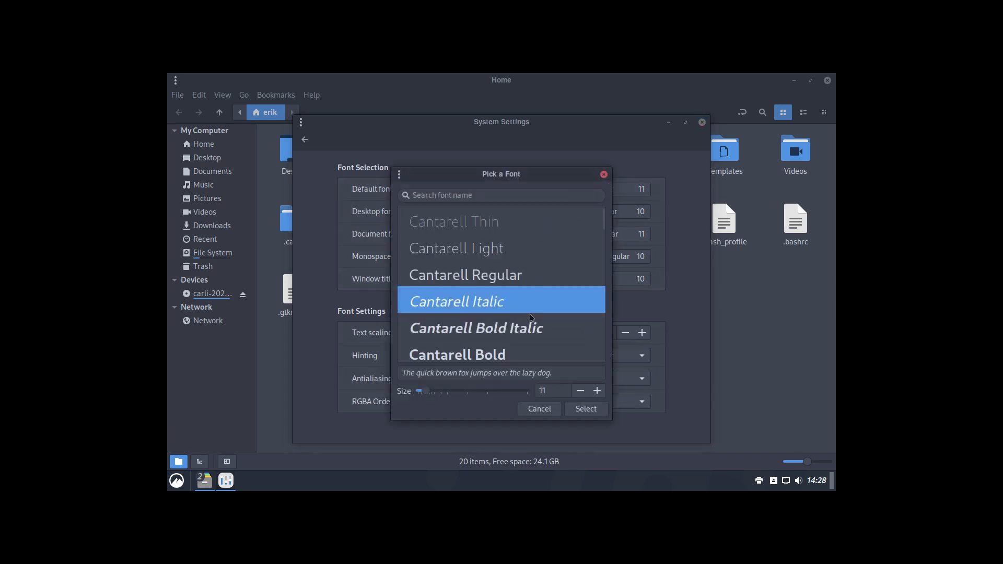
scroll(533, 328, down, 3)
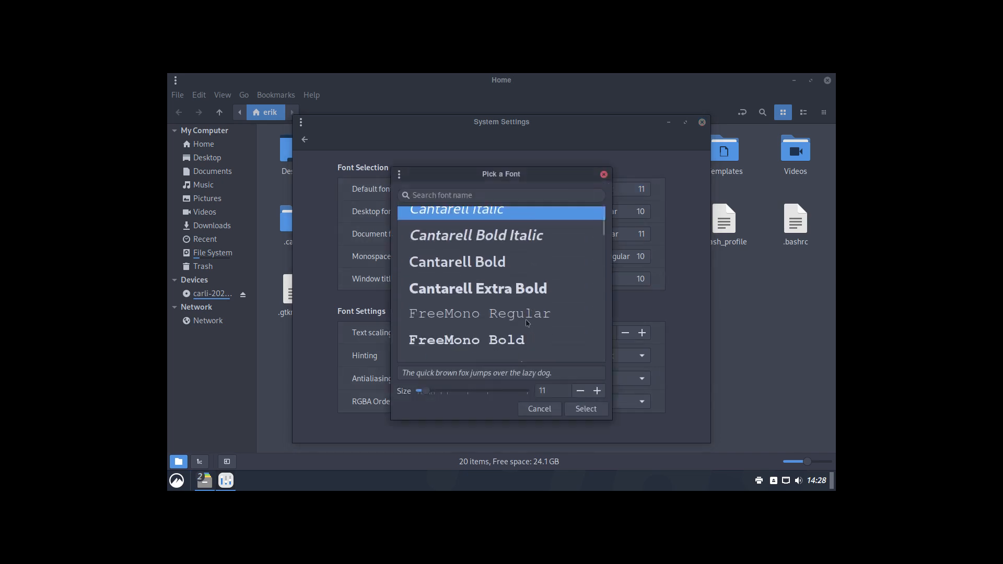
click(531, 324)
click(590, 410)
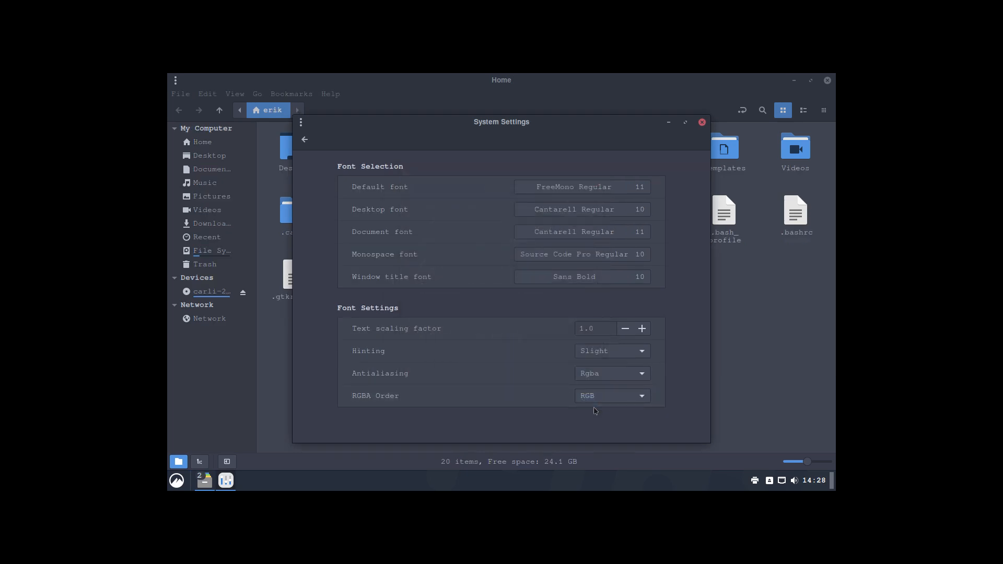
click(601, 191)
scroll(537, 279, down, 5)
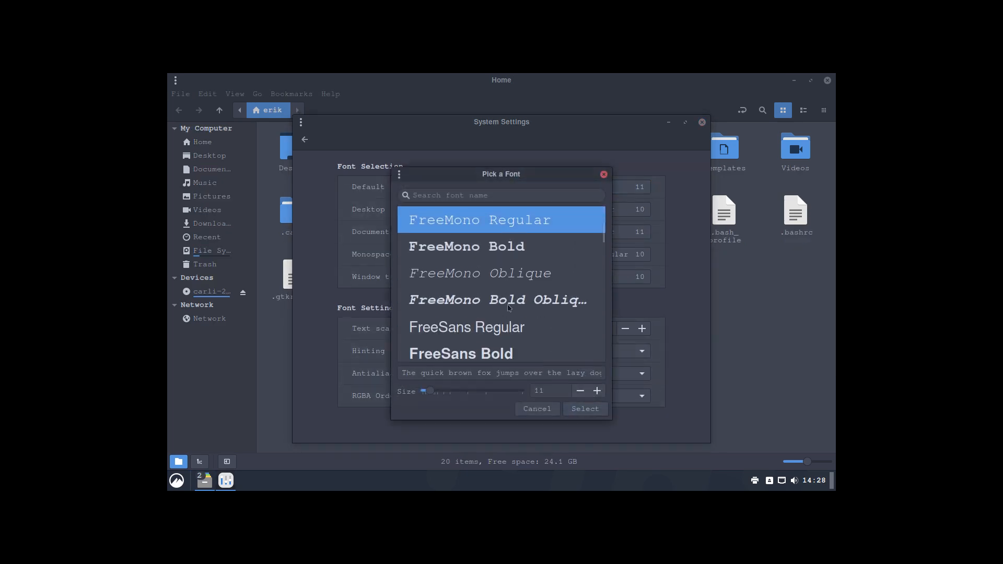
scroll(508, 308, down, 9)
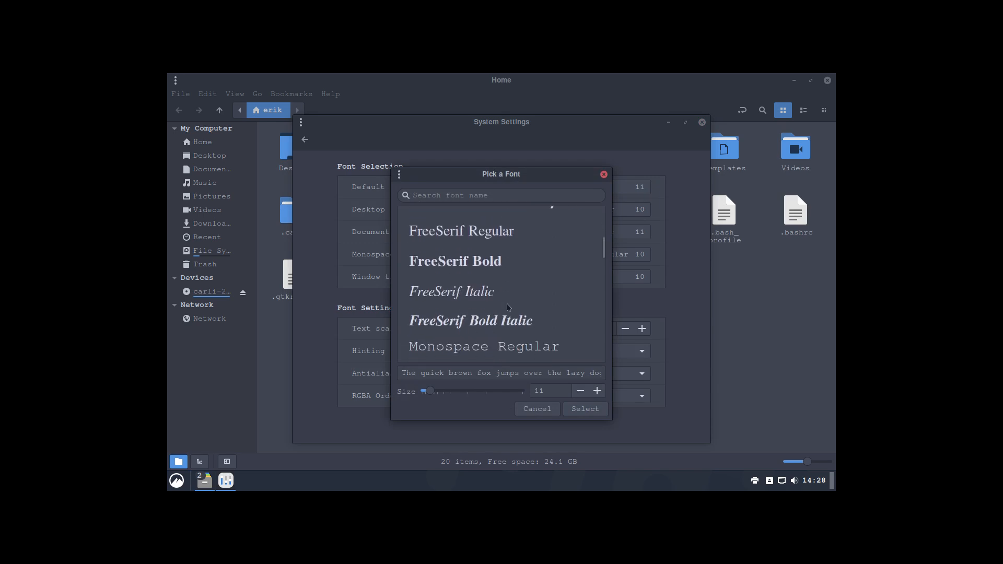
scroll(509, 308, down, 1)
scroll(507, 308, down, 2)
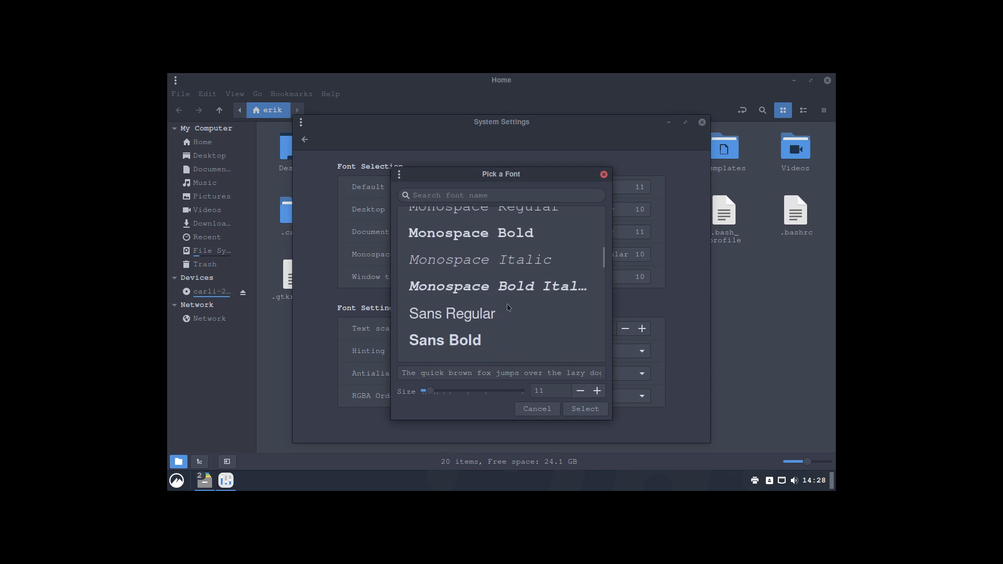
click(500, 316)
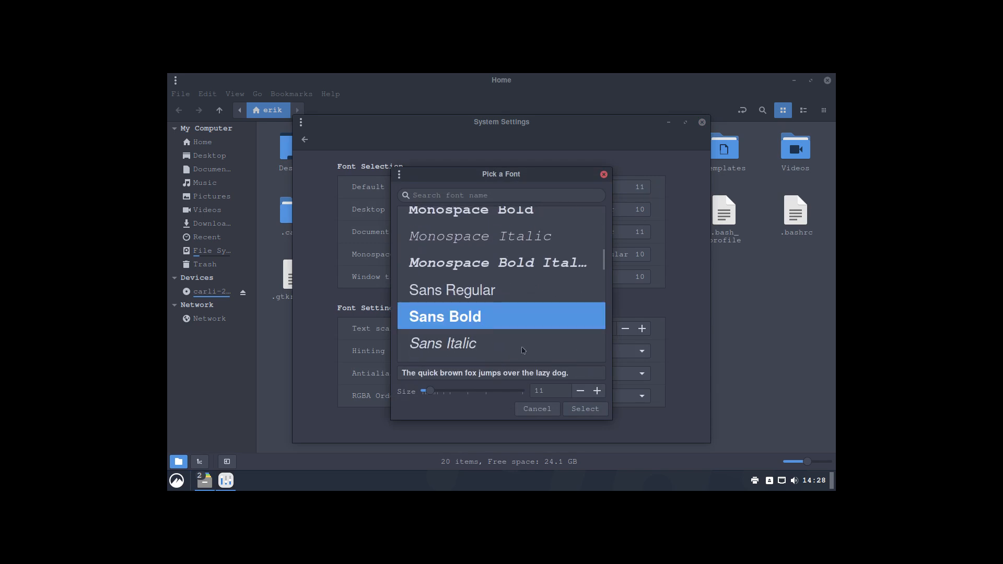
click(596, 410)
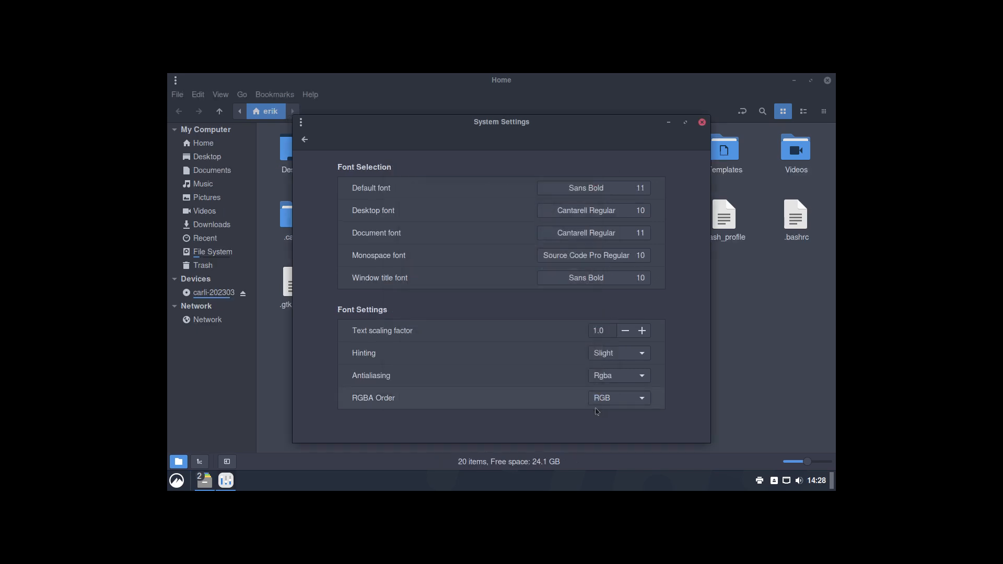
Step: Set the desktop font to Sans Bold at size 11
click(605, 211)
text(sans)
key(Return)
click(598, 211)
text(sa)
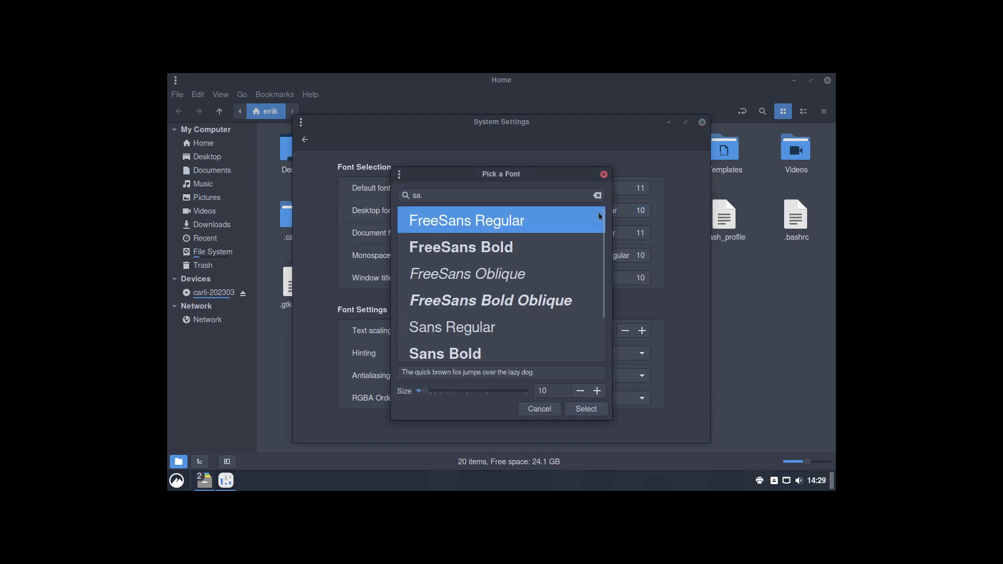
text(ns)
scroll(550, 293, down, 1)
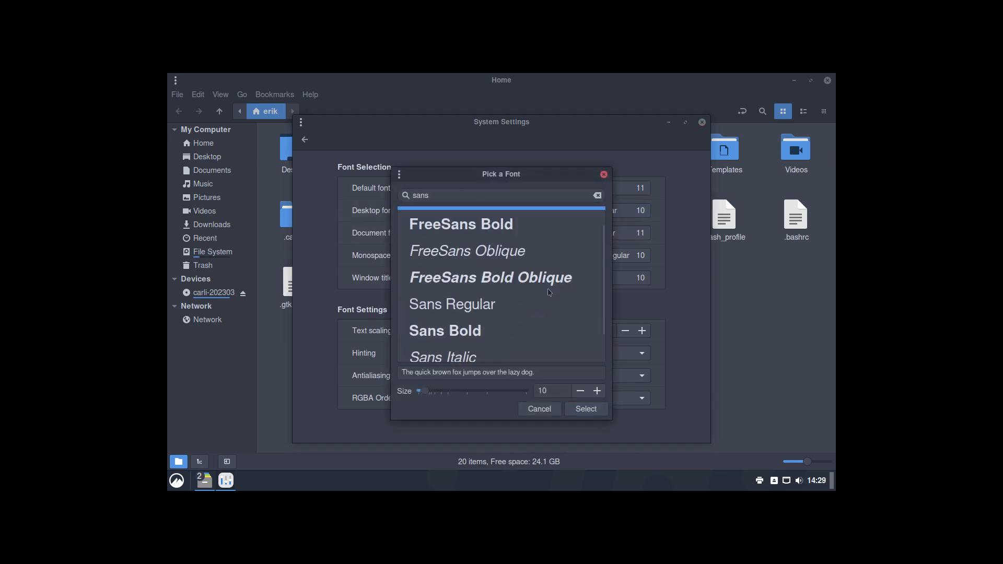
click(492, 331)
click(597, 391)
click(586, 410)
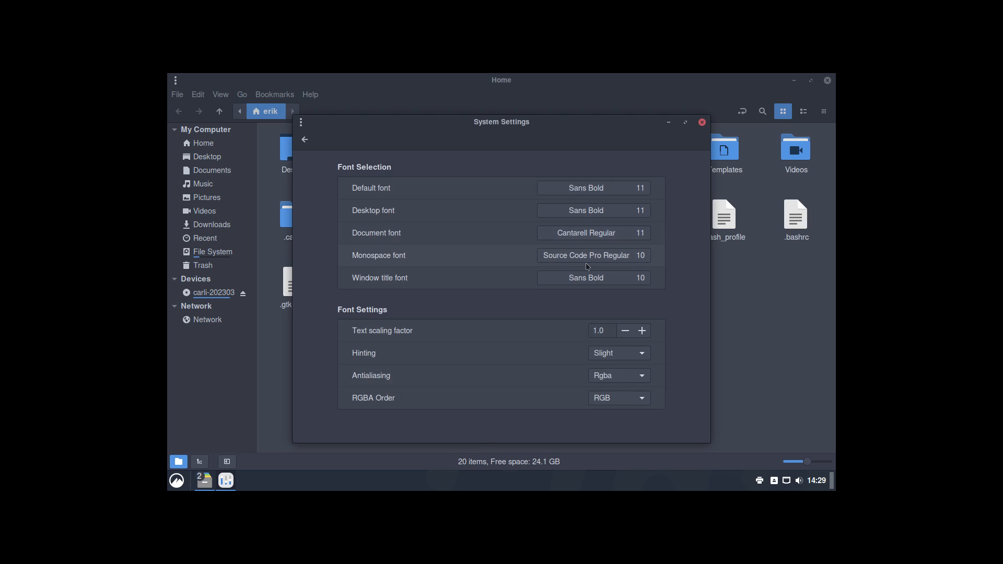
Step: Set the monospace font to Monospace Bold
click(611, 257)
text(mono)
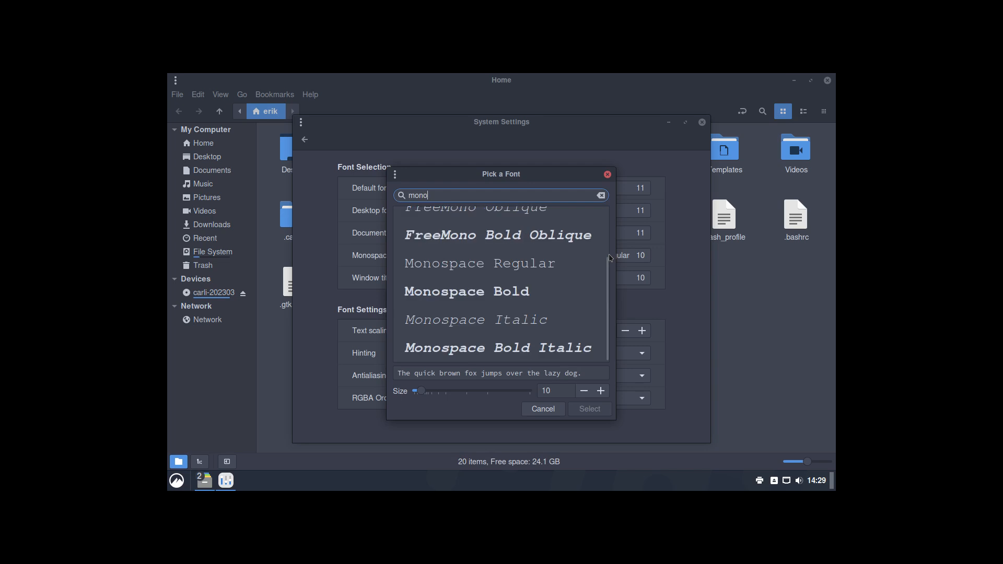
click(511, 299)
click(591, 410)
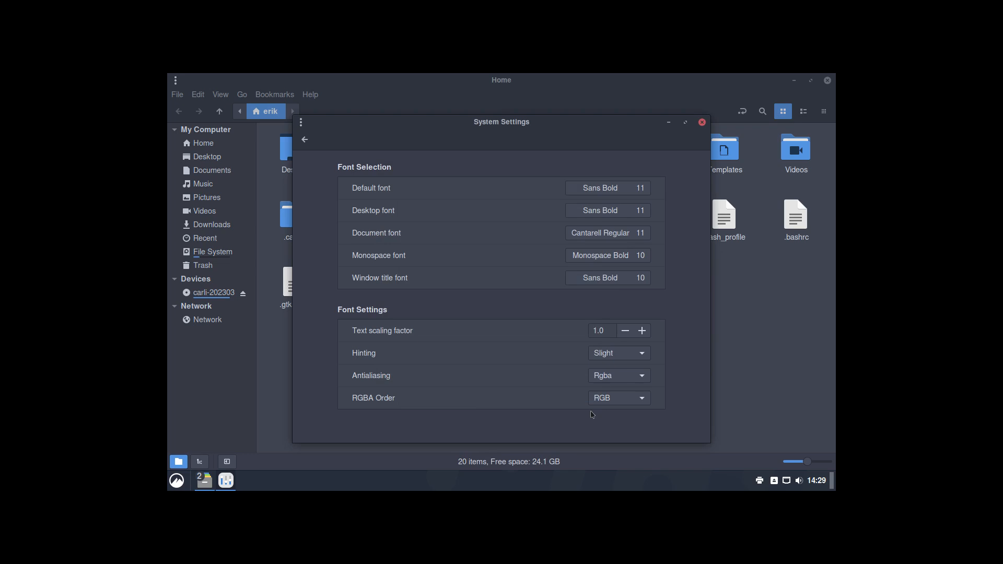
Step: Set the window title font to Sans Bold Italic 11 and return to the overview
click(624, 281)
click(521, 284)
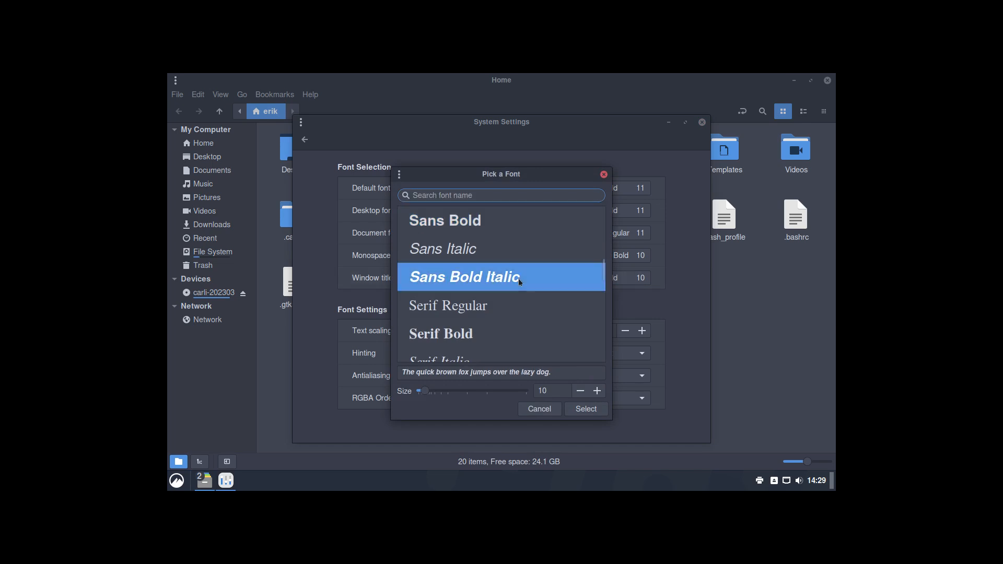
click(597, 391)
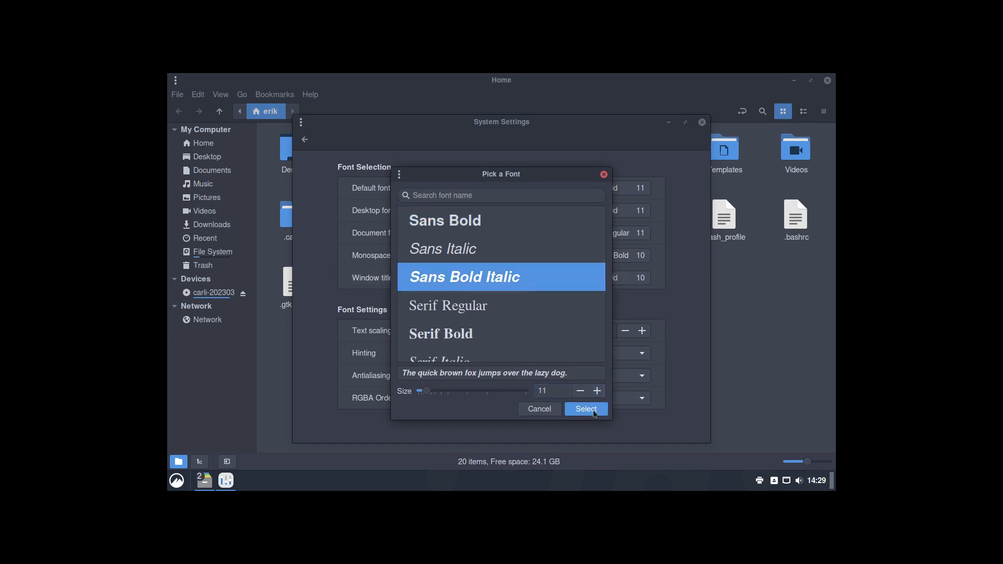
click(586, 409)
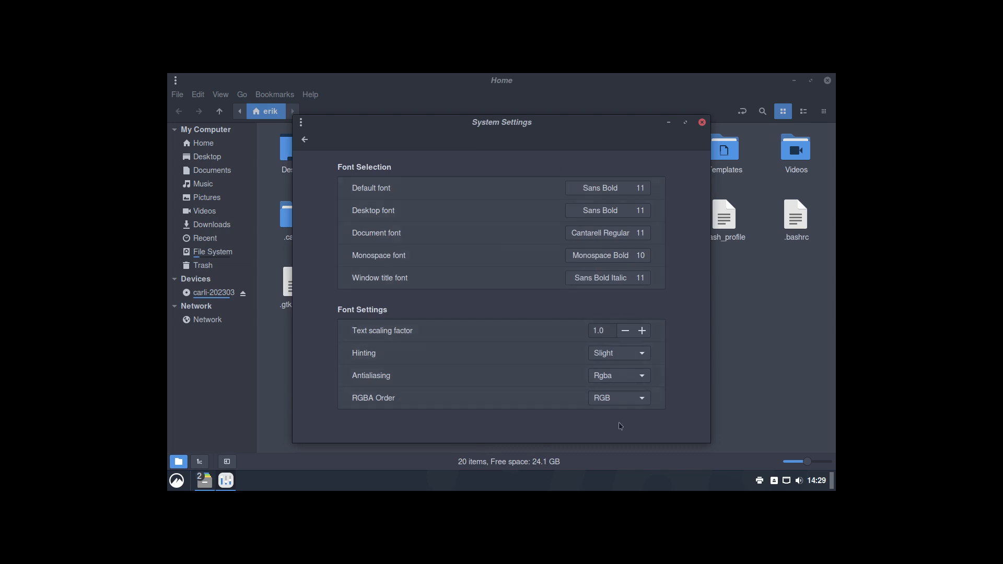
click(305, 140)
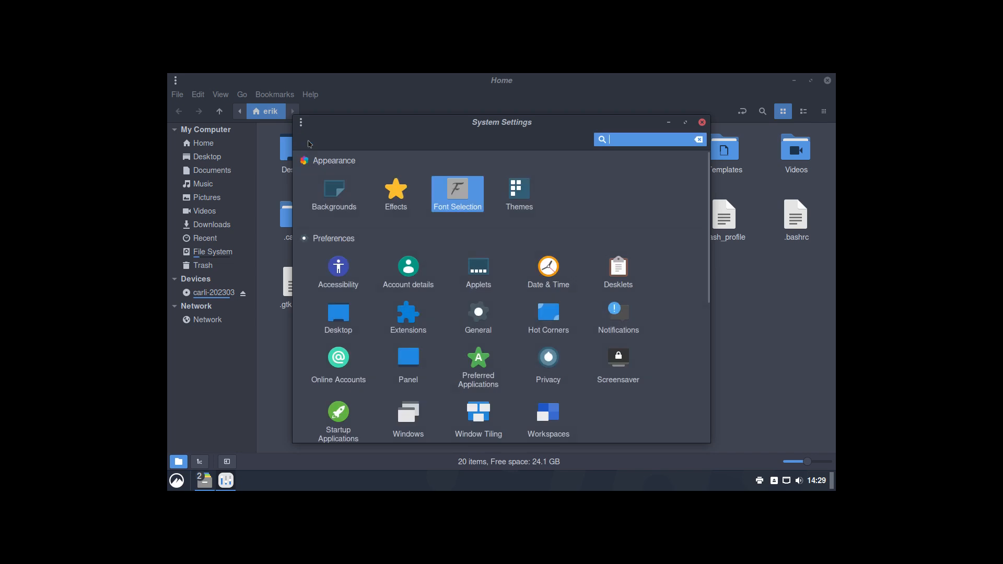
Step: Open the Effects page, keep Traditional as the closing-window animation, and go back
click(398, 196)
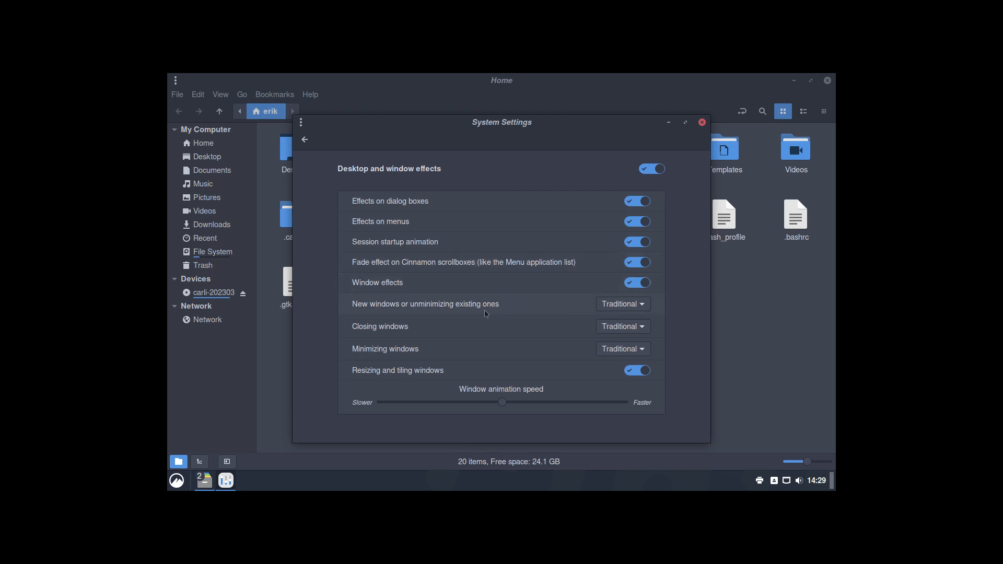
click(617, 328)
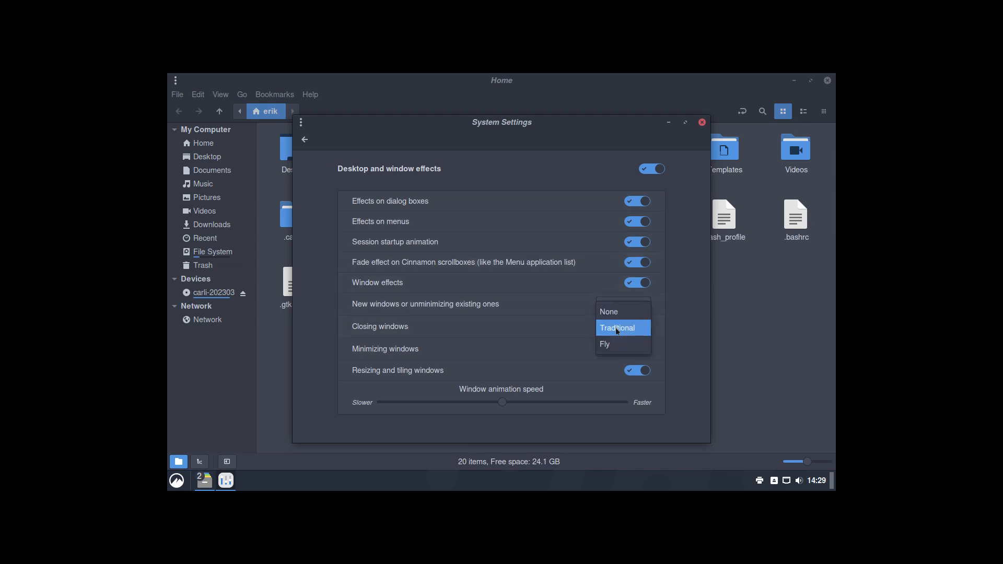
click(617, 329)
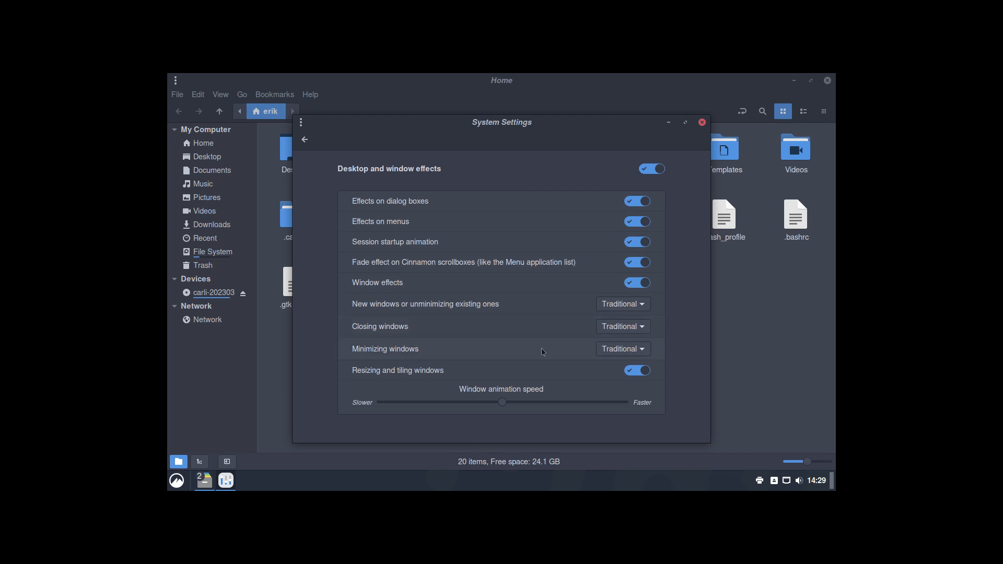
click(308, 139)
Step: View the Backgrounds page and its Settings tab, then go back to the overview
click(358, 211)
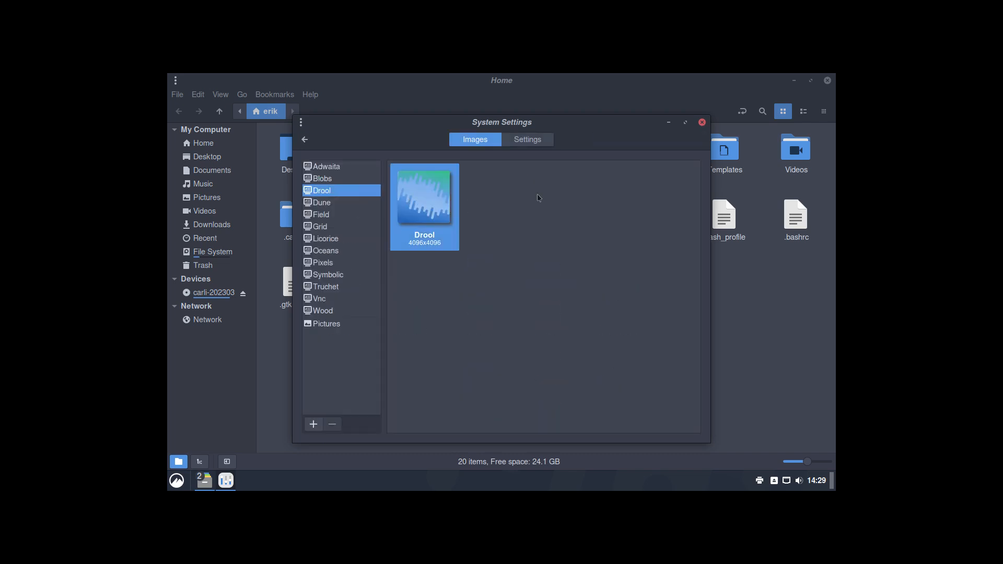
click(534, 145)
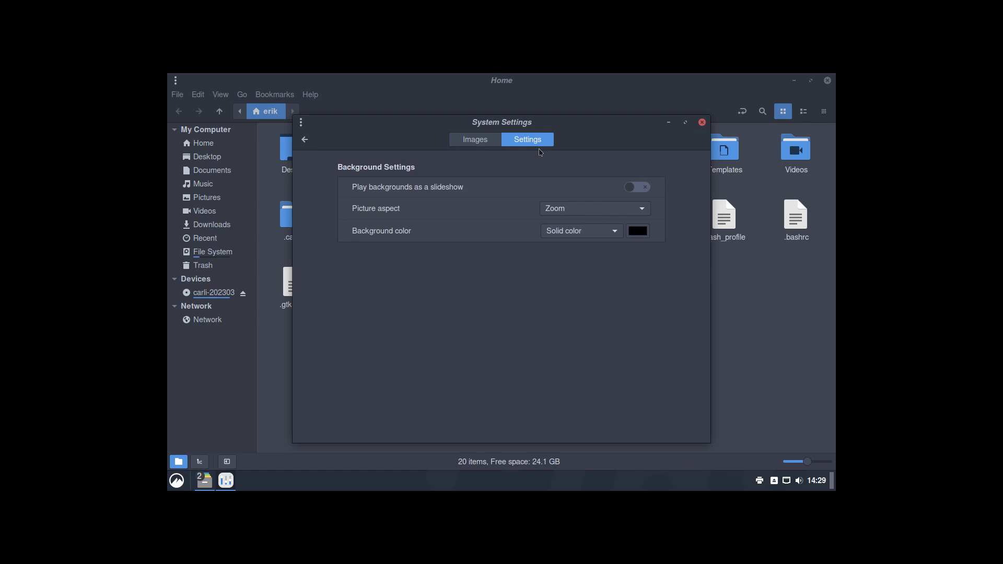
click(305, 139)
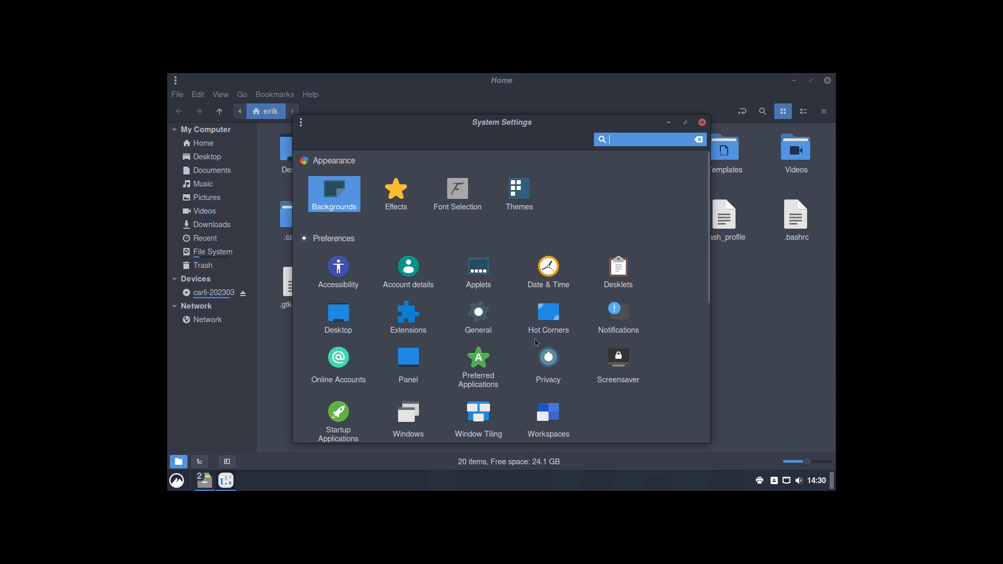
Step: Browse the General, Hot Corners and Workspaces pages, returning to the overview after each
click(467, 309)
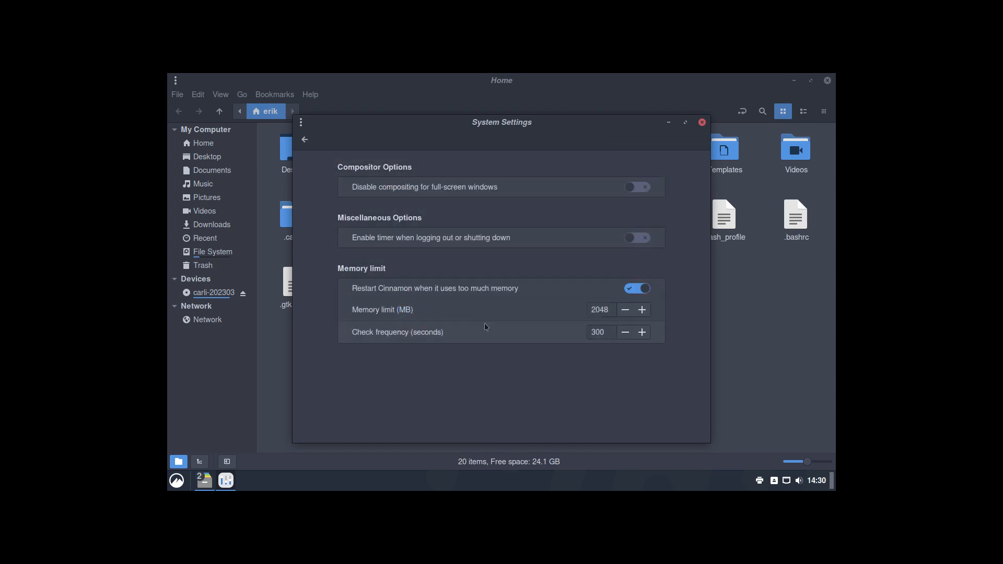
click(305, 140)
click(540, 332)
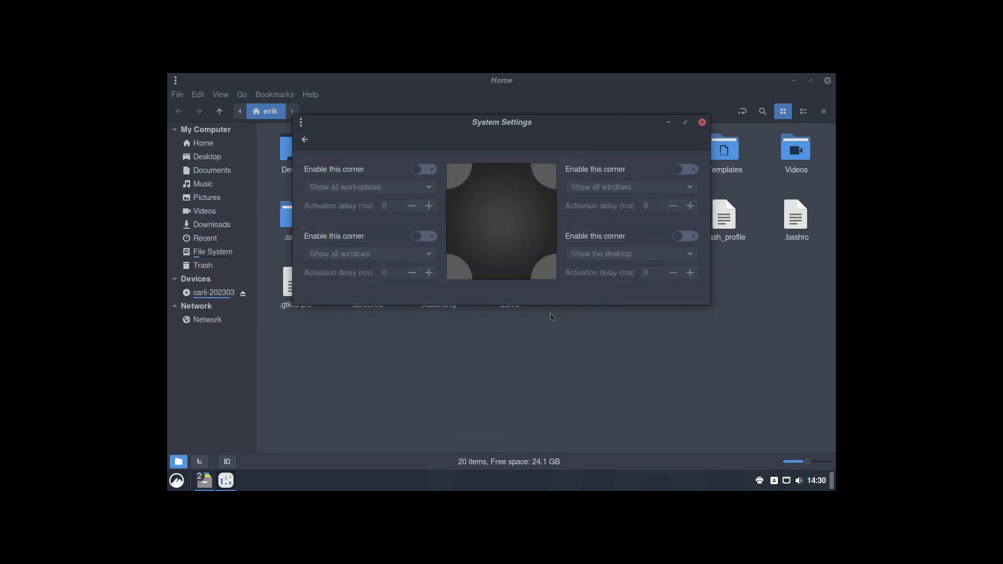
click(305, 140)
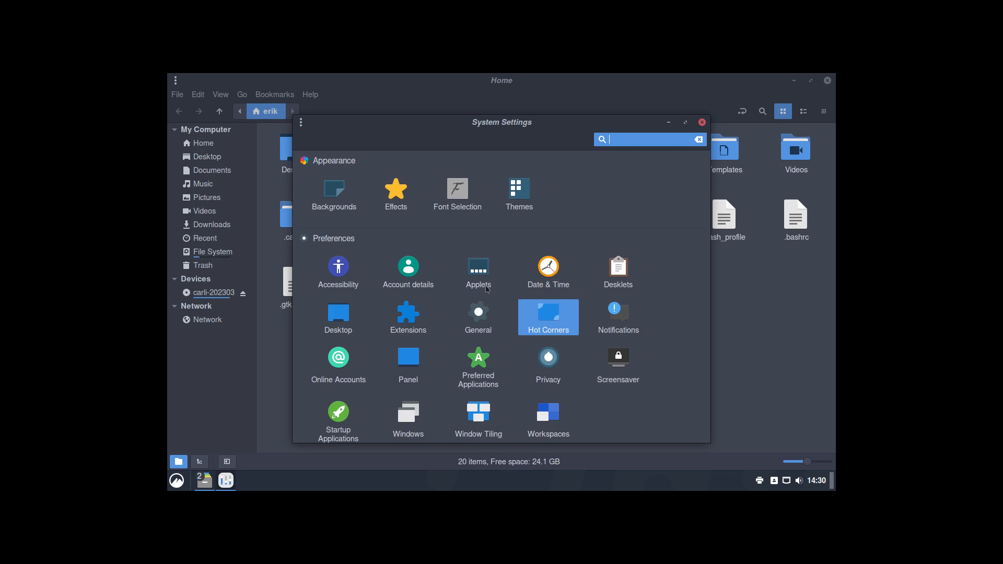
click(554, 422)
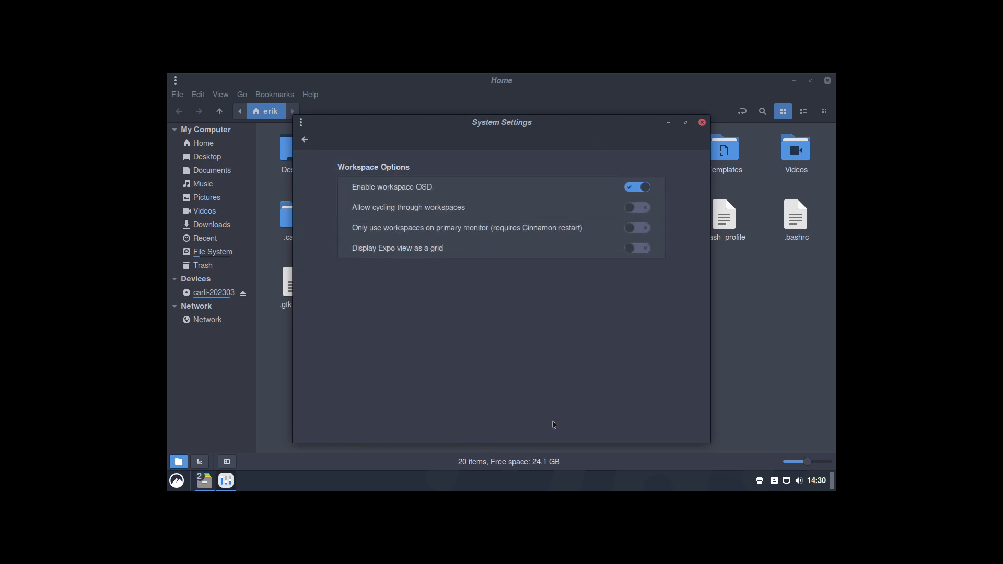
click(305, 139)
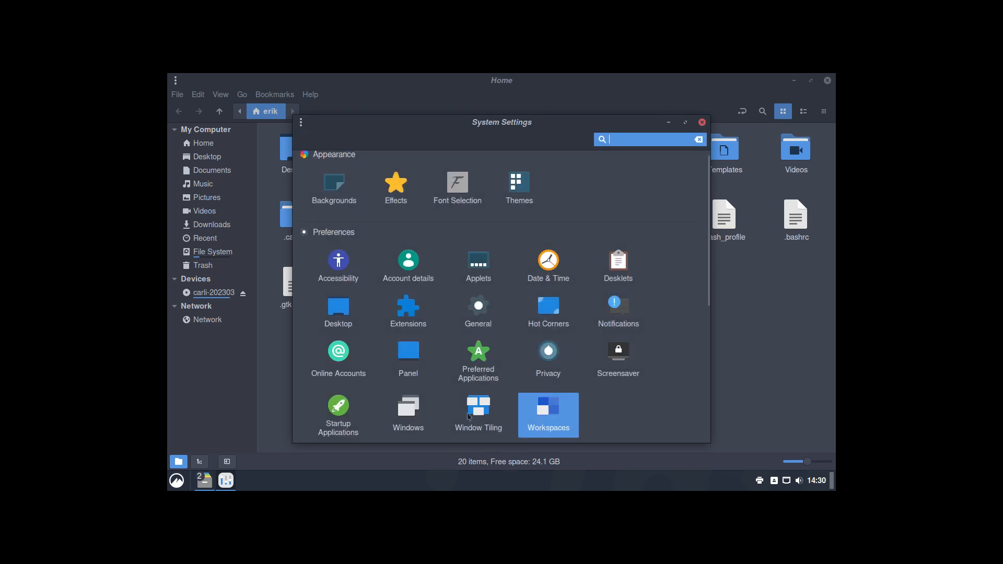
click(413, 411)
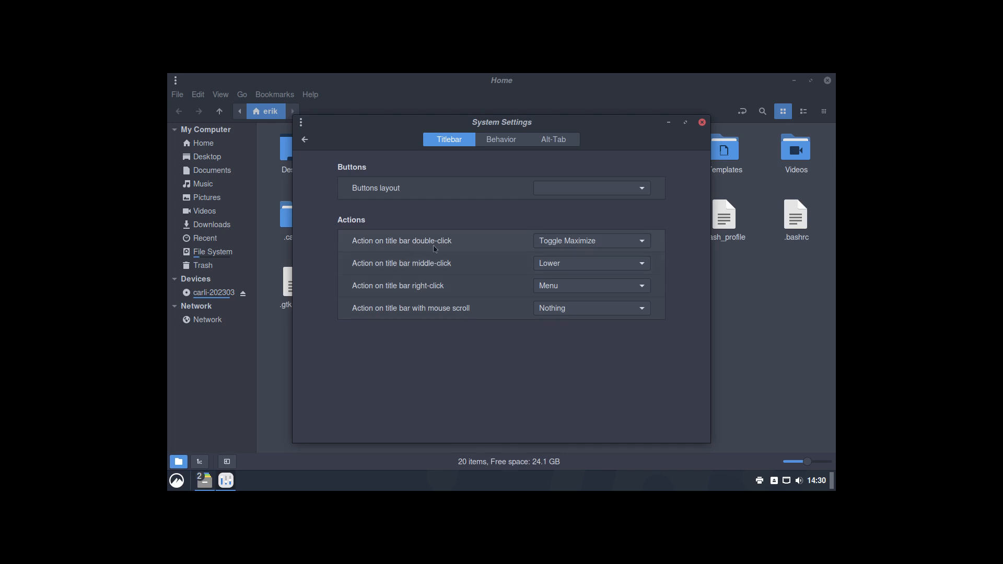
double_click(520, 124)
double_click(518, 86)
click(494, 148)
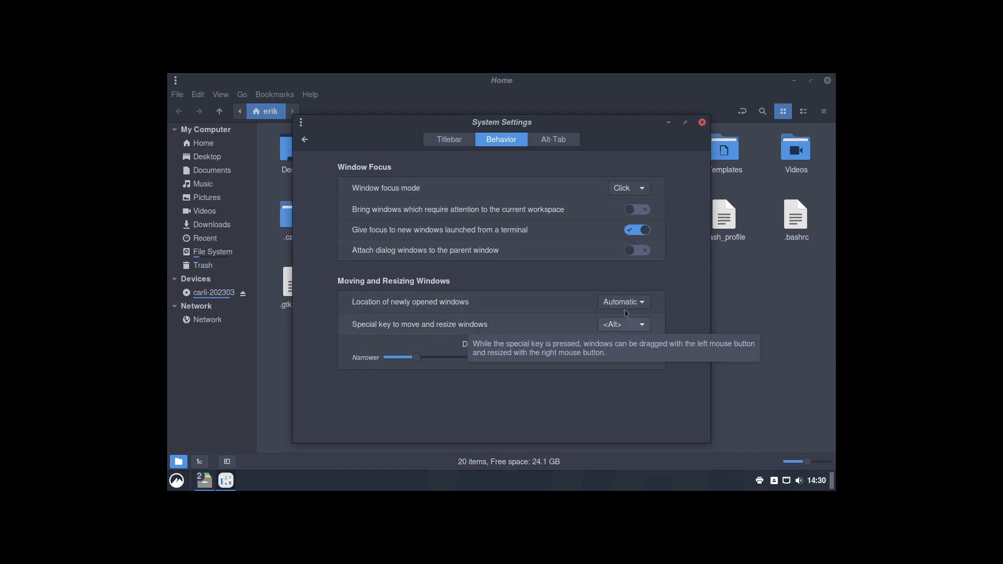
click(556, 147)
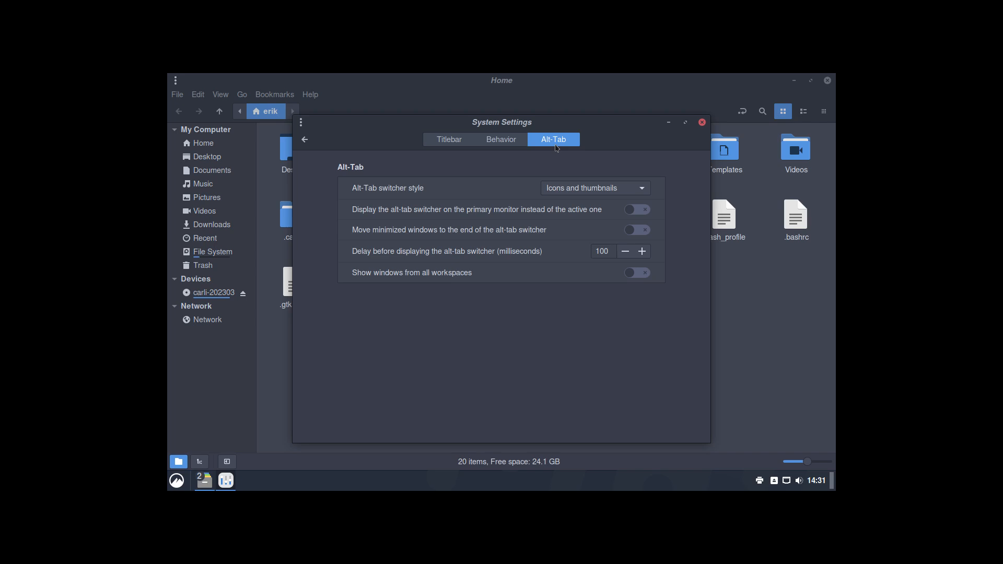
click(455, 143)
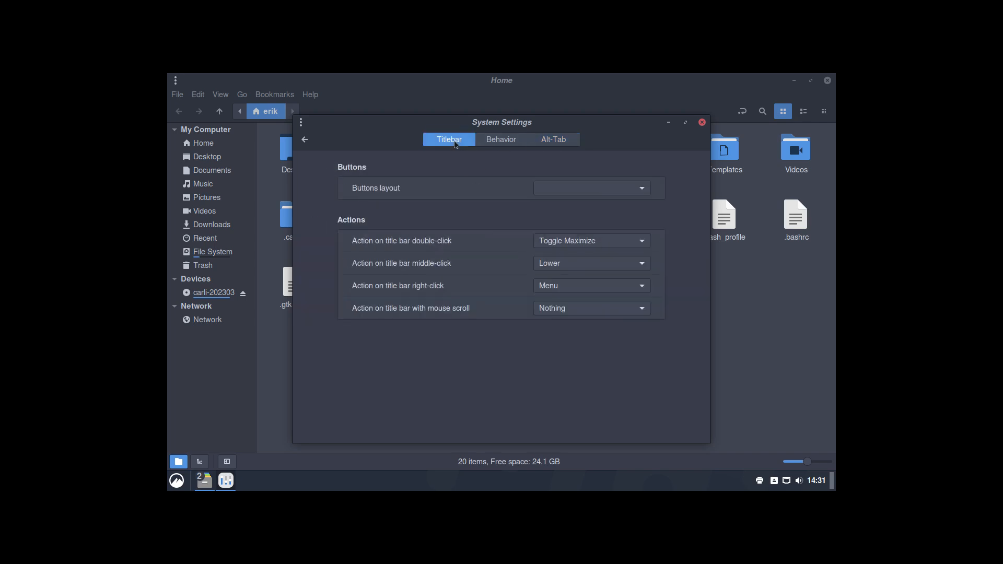
click(305, 139)
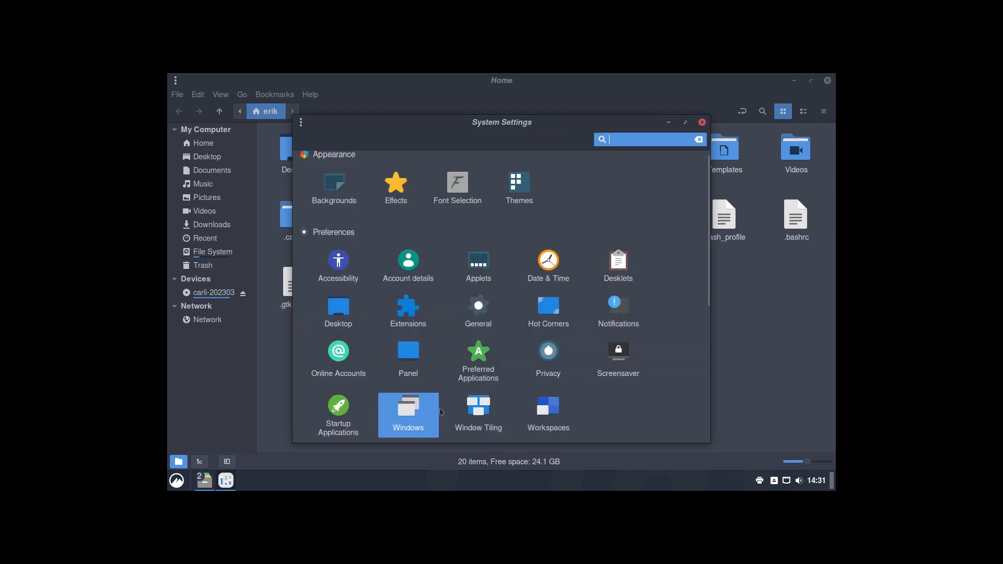
Step: In Window Tiling, enable 'Maximize, instead of tile' for top-edge drags and test it
click(483, 410)
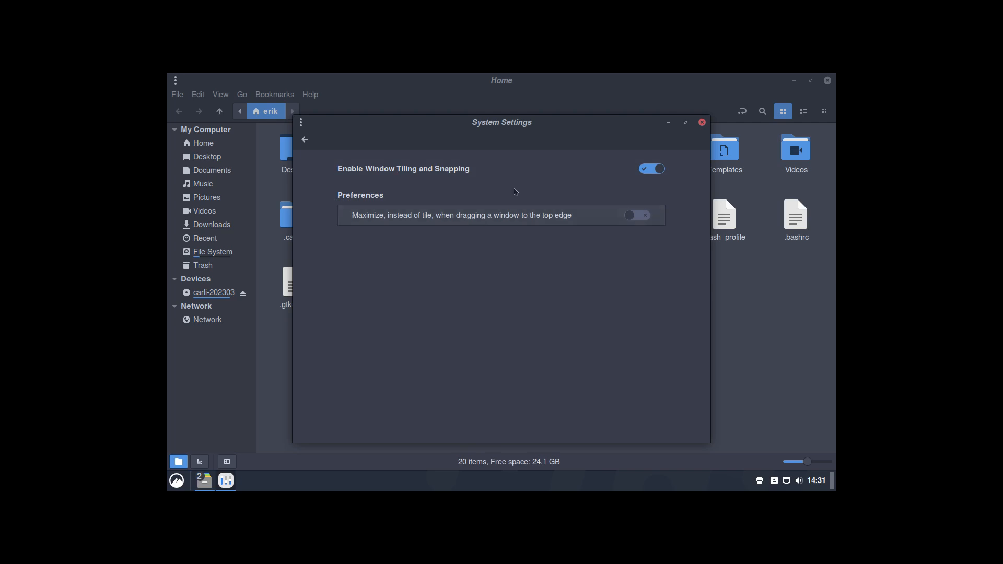
drag(515, 133, 512, 51)
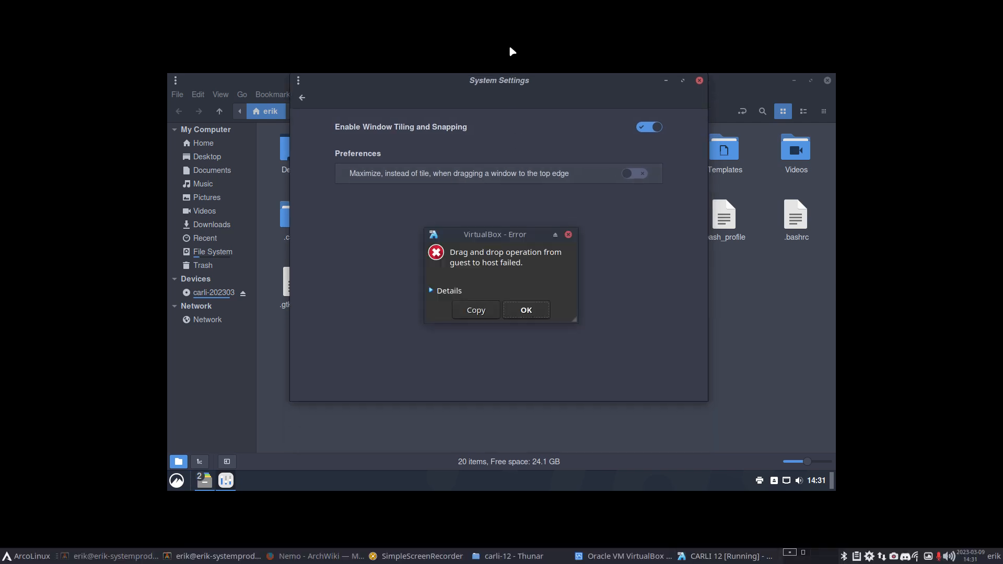
click(525, 312)
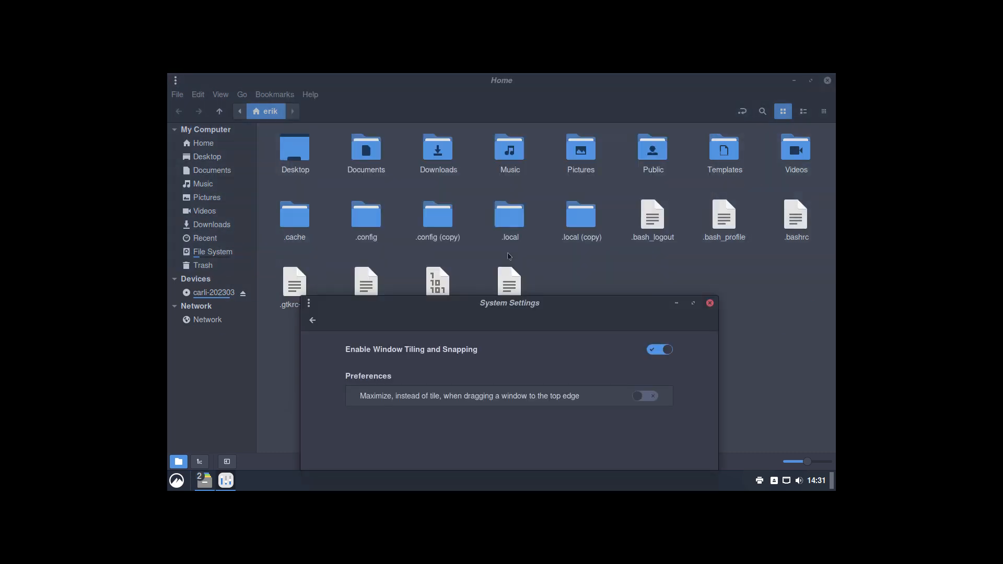
drag(521, 304, 518, 73)
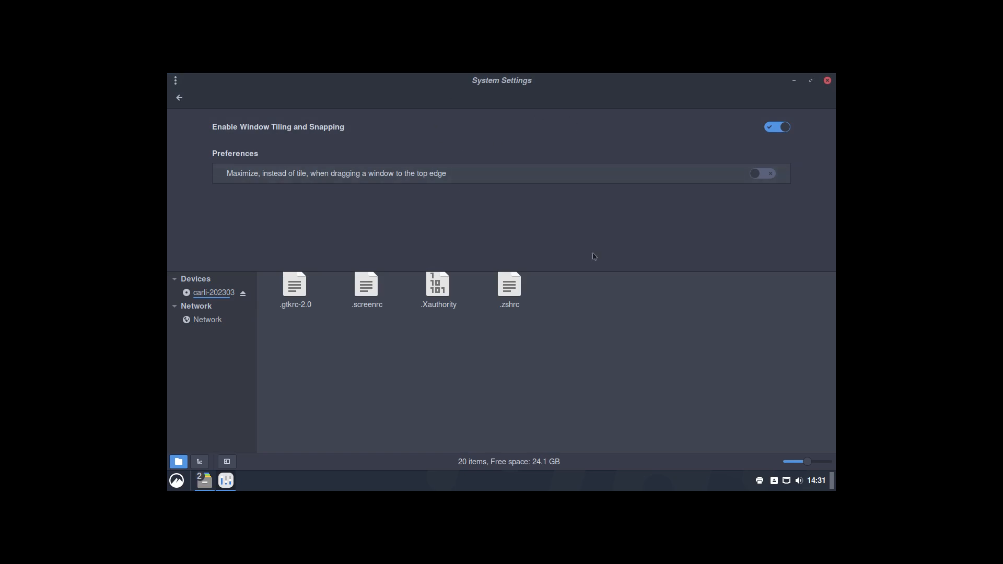
click(764, 174)
mouse_move(527, 84)
mouse_down()
mouse_move(520, 177)
mouse_move(511, 73)
mouse_up()
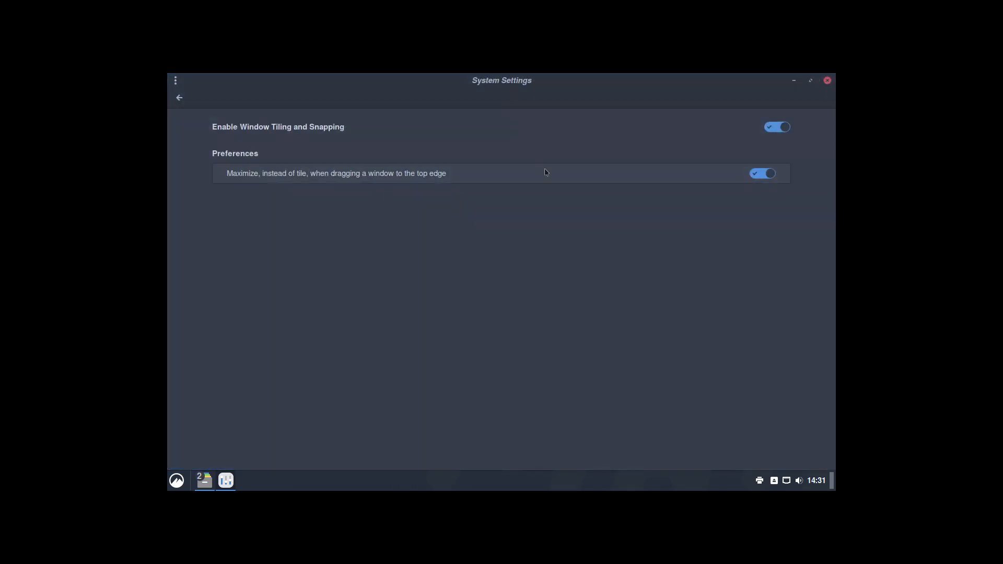
Step: Look over the Mouse and Touchpad page, then close System Settings
click(179, 98)
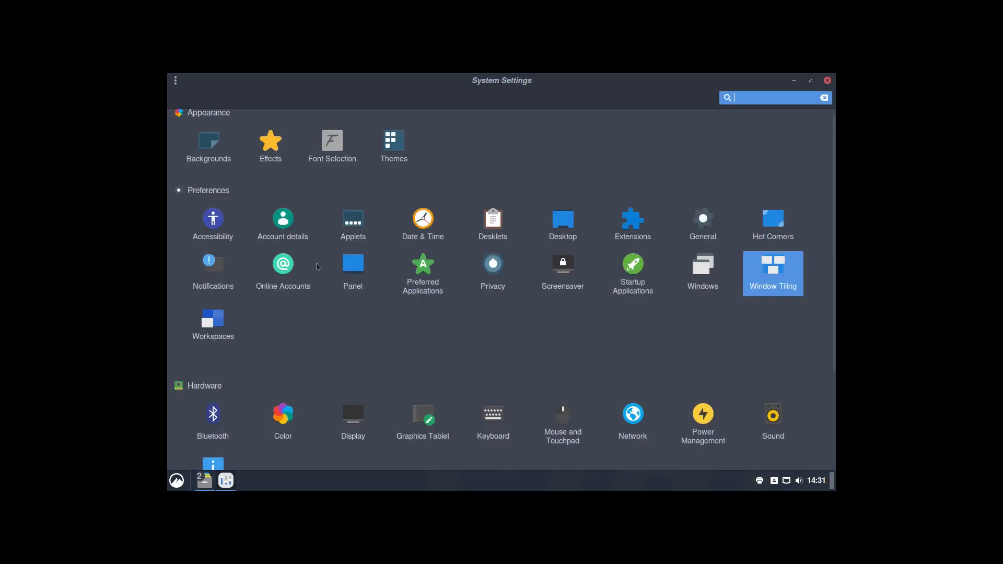
scroll(292, 338, down, 3)
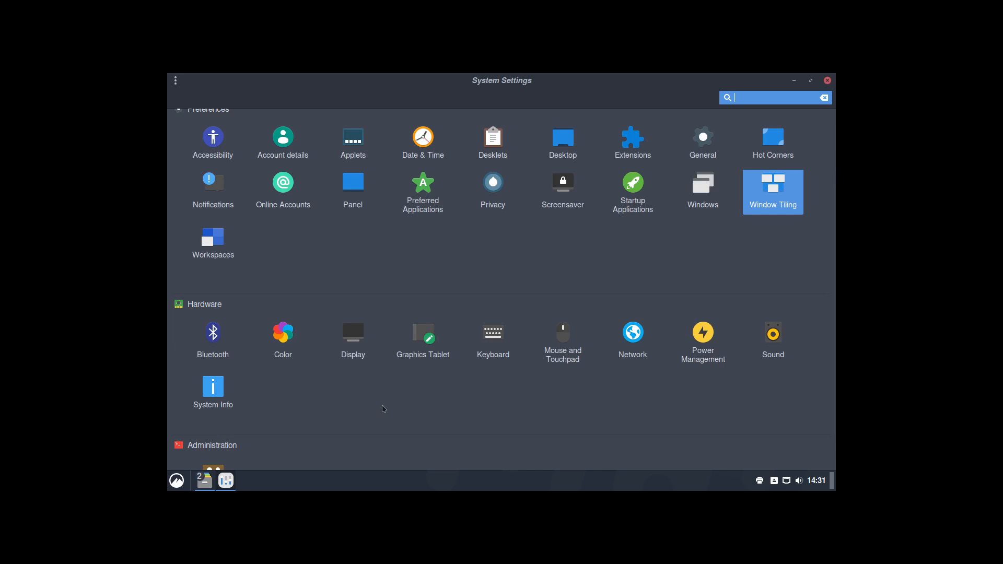
click(568, 336)
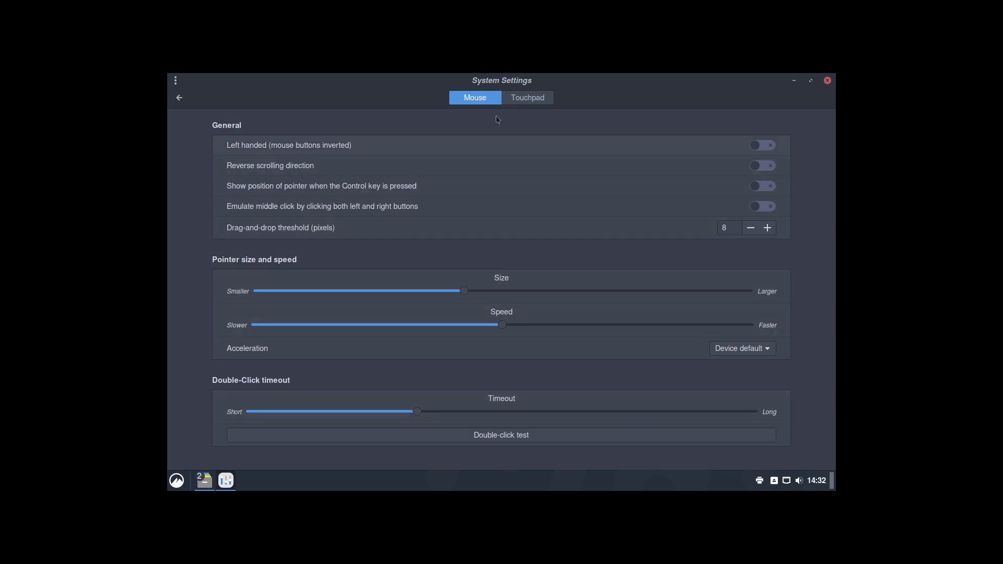
click(178, 99)
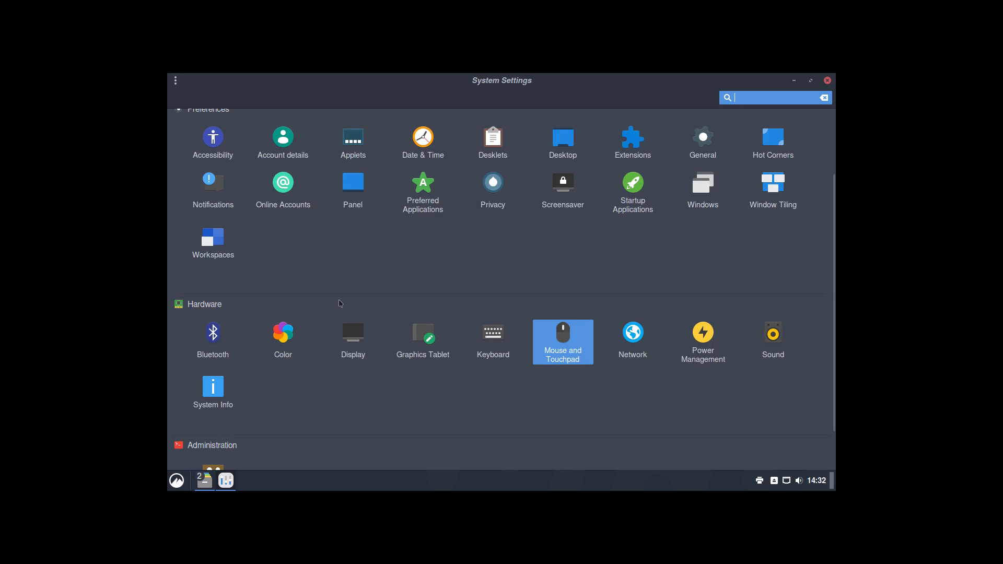
click(828, 81)
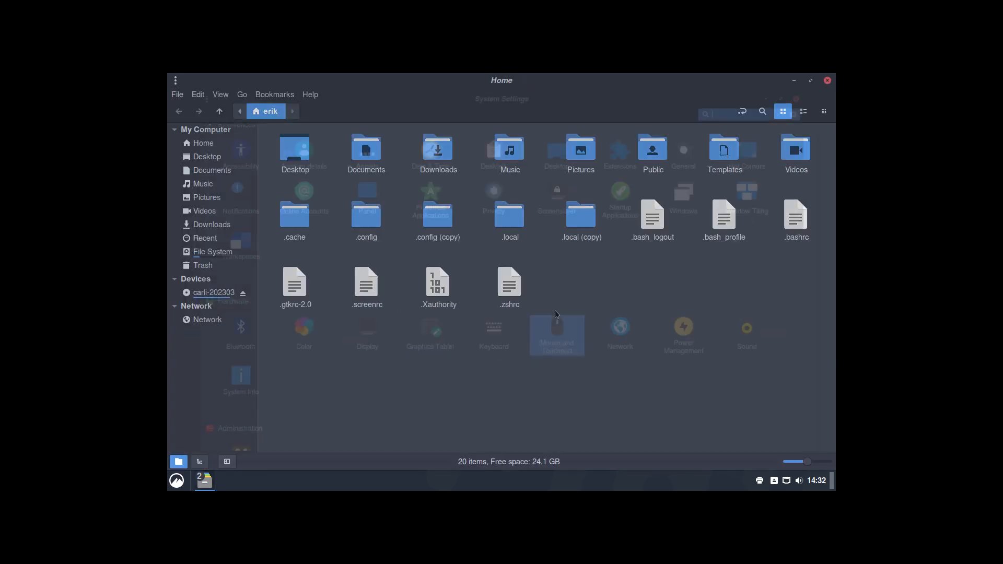
Step: Close both Nemo windows, relaunch the file manager on Home, and select the .config folders
click(828, 80)
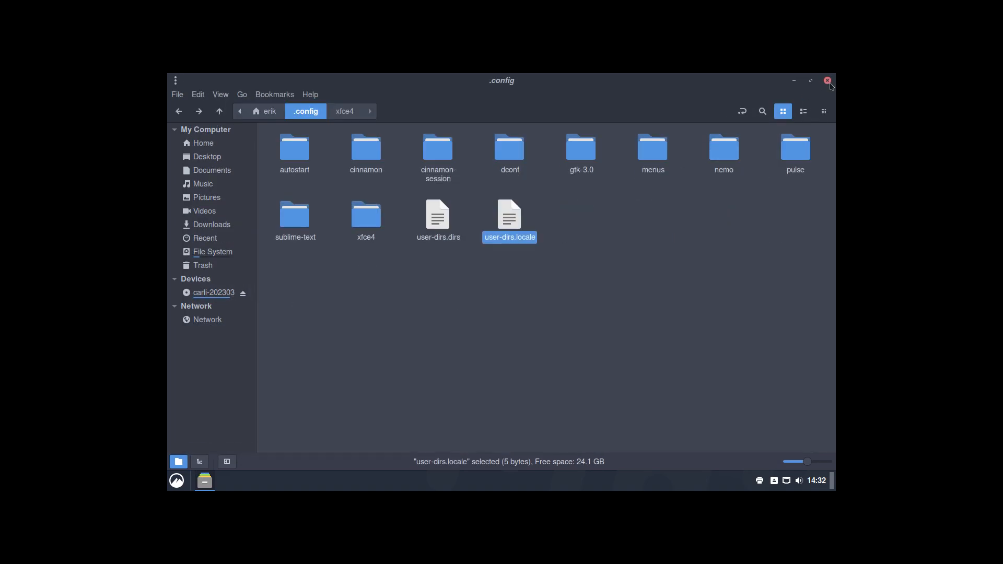
click(828, 81)
click(173, 486)
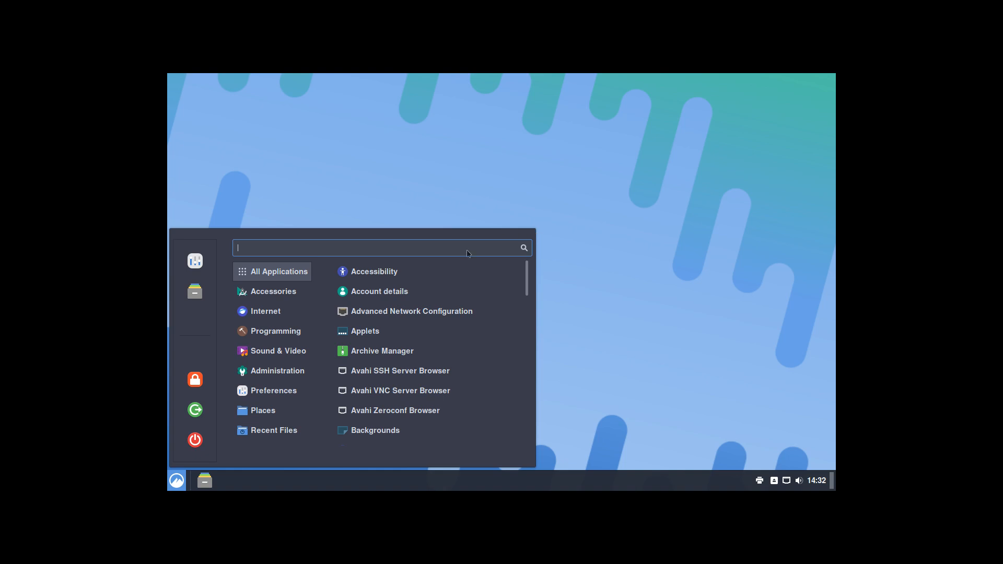
click(199, 303)
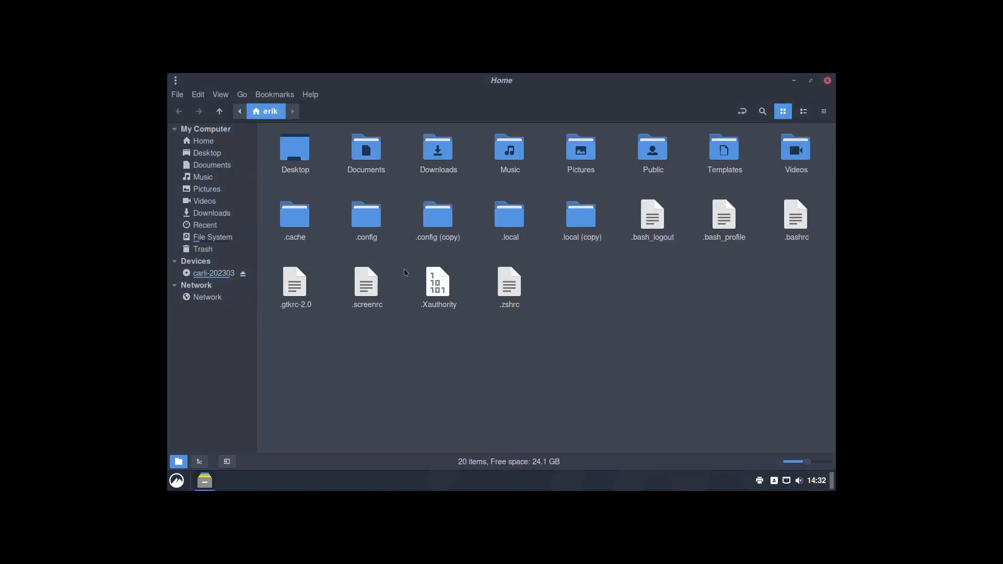
click(366, 219)
click(437, 217)
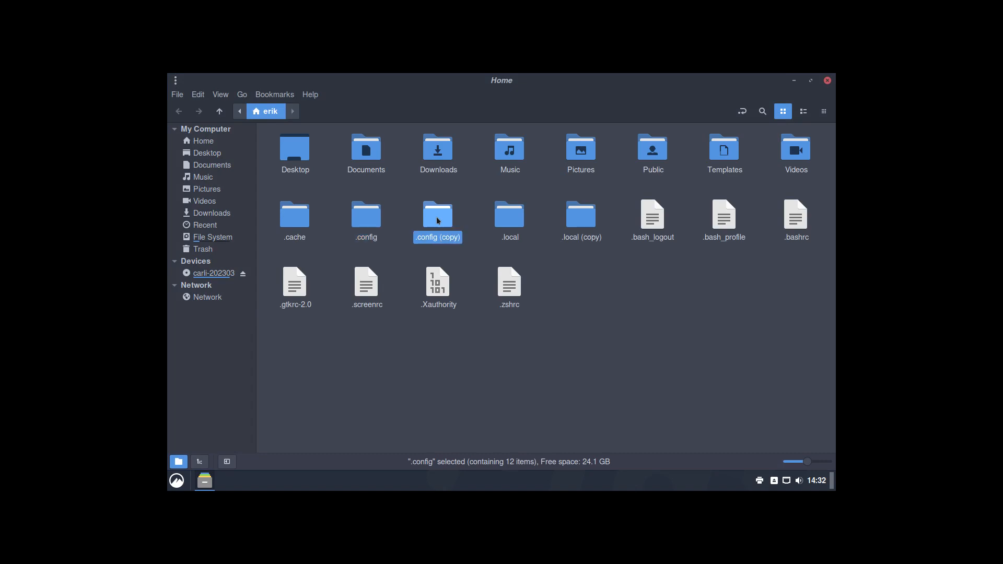
click(477, 393)
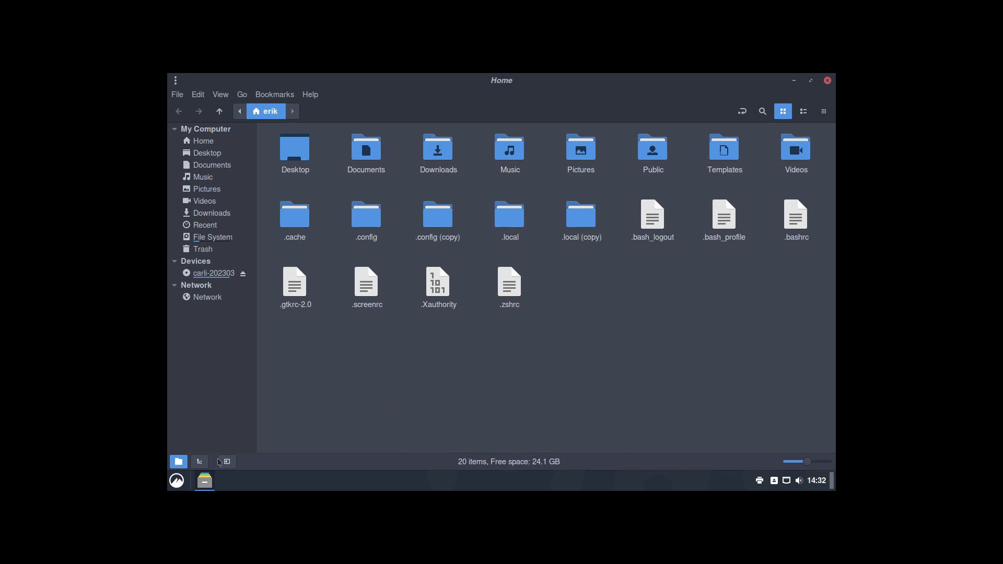
Step: Try menu searches for 'meld', 'ter', 'url' and 'ala'
click(177, 482)
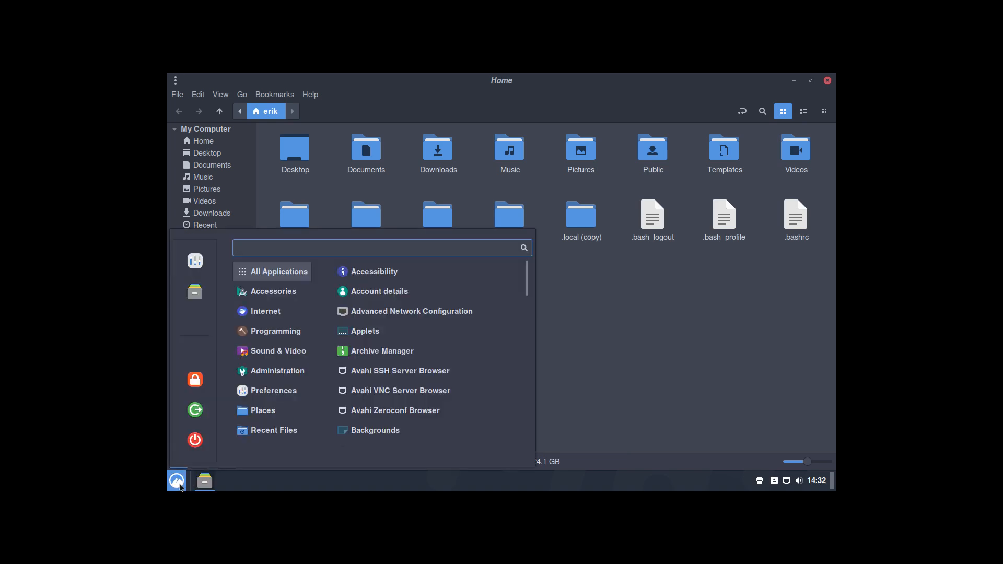
text(meld)
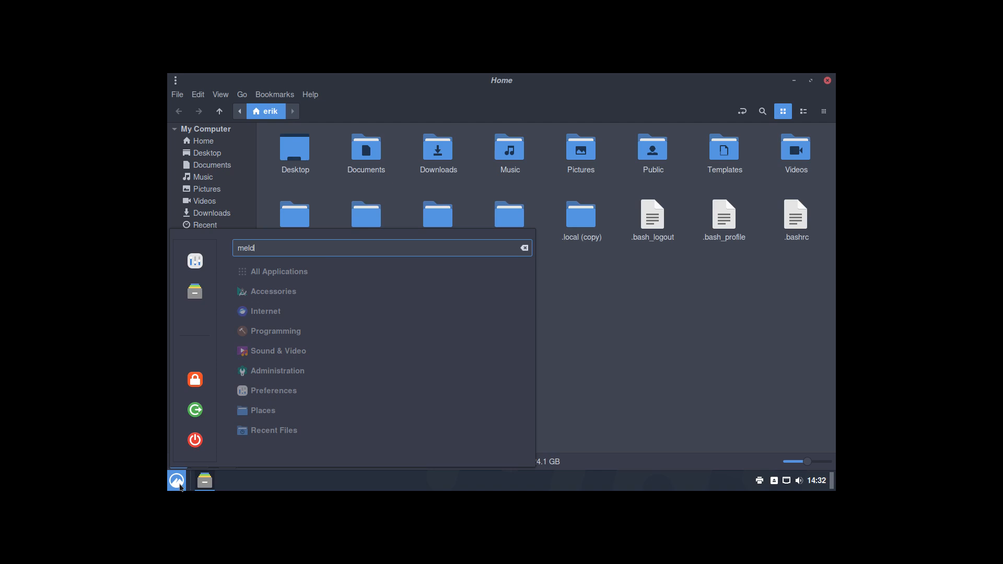
key(BackSpace)
key(BackSpace)
key(BackSpace)
key(BackSpace)
text(ter)
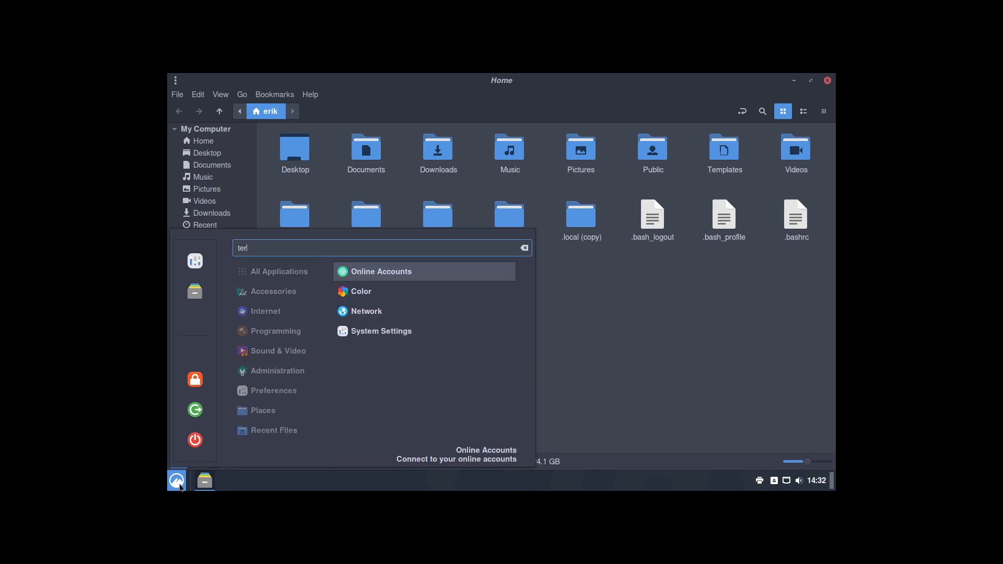
key(BackSpace)
key(BackSpace)
key(BackSpace)
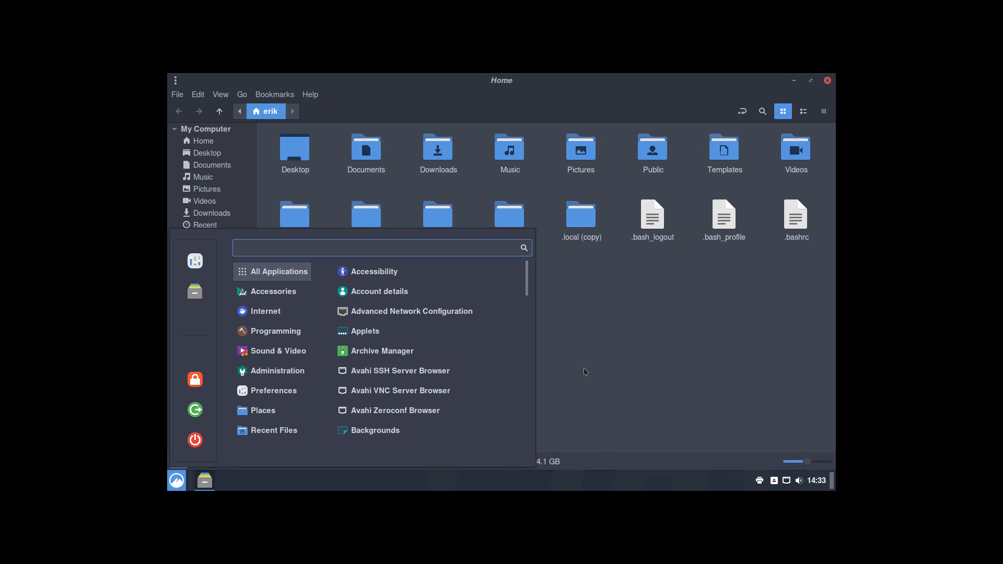
scroll(425, 357, down, 1)
text(ter)
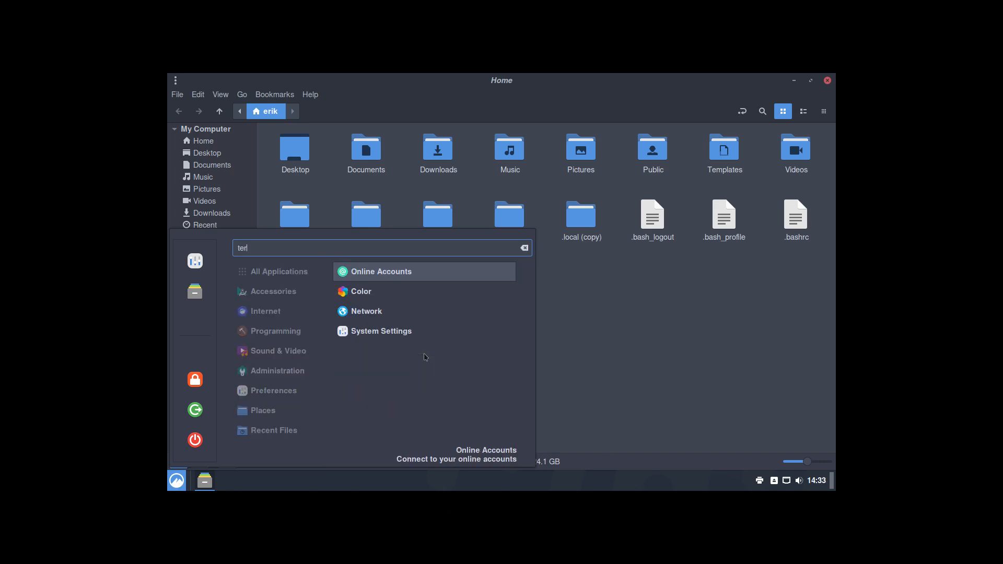
key(BackSpace)
key(BackSpace)
key(BackSpace)
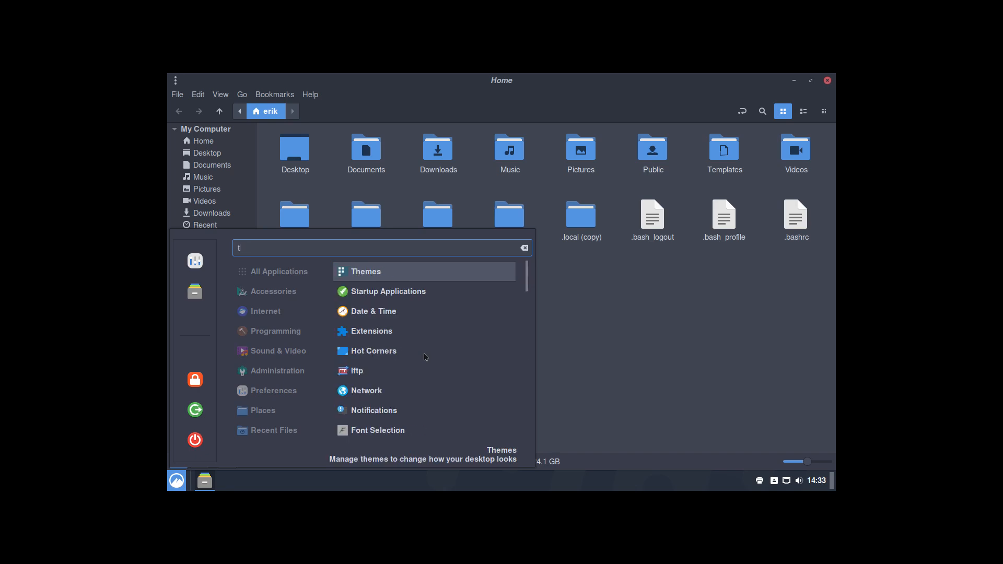
text(url)
key(BackSpace)
key(BackSpace)
key(BackSpace)
text(ala)
key(BackSpace)
key(BackSpace)
key(BackSpace)
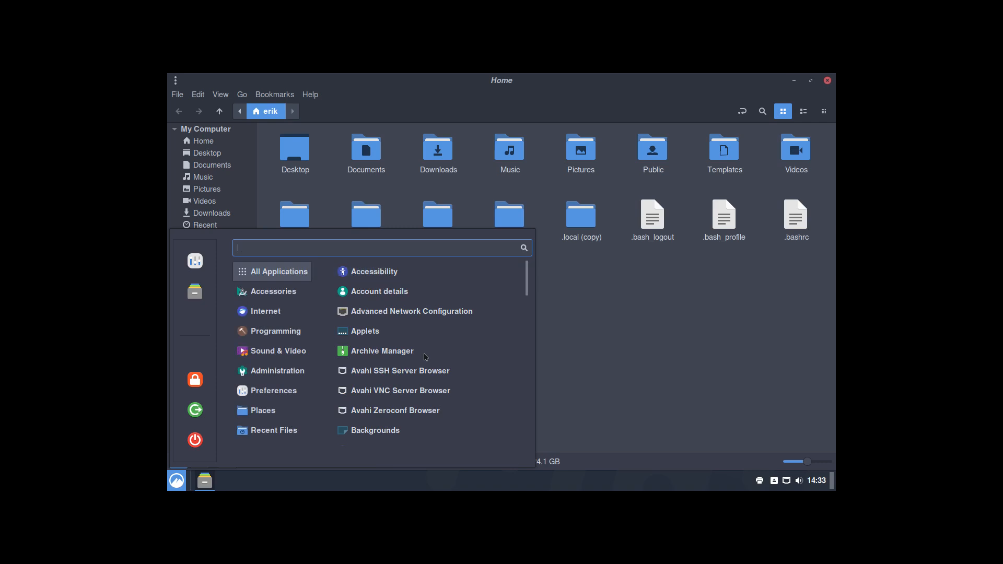
Step: Search for 'term', then switch to the tty3 login console with Ctrl+Alt+F3
text(term)
key(BackSpace)
key(BackSpace)
key(BackSpace)
text(erm)
key(BackSpace)
key(BackSpace)
key(BackSpace)
key(BackSpace)
key(ctrl+alt+F3)
Step: Log in on the tty3 console and try installing gnome-terminal with sudo pacman -S
text(er)
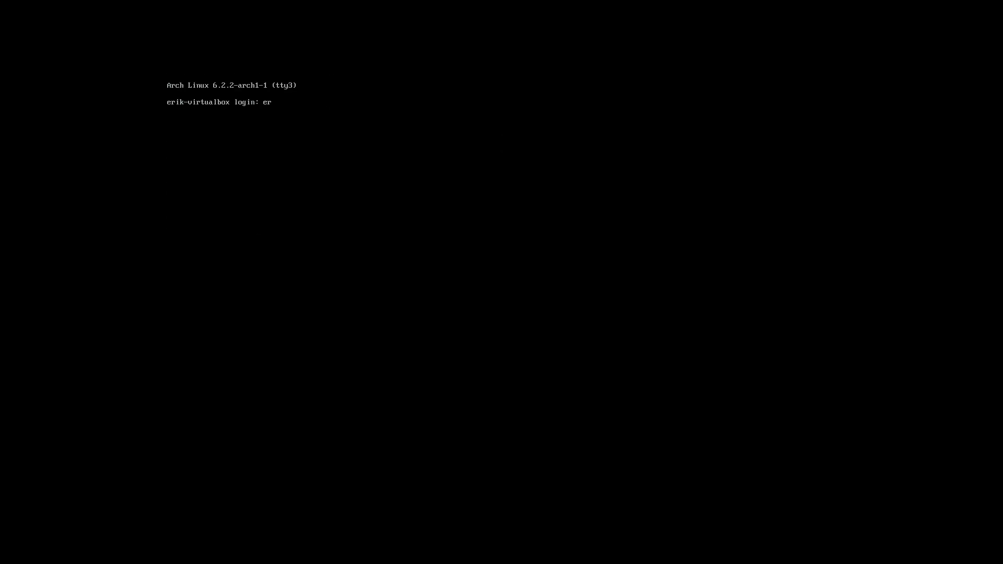
text(ik)
key(Return)
key(Return)
text(sudo pacman -S al)
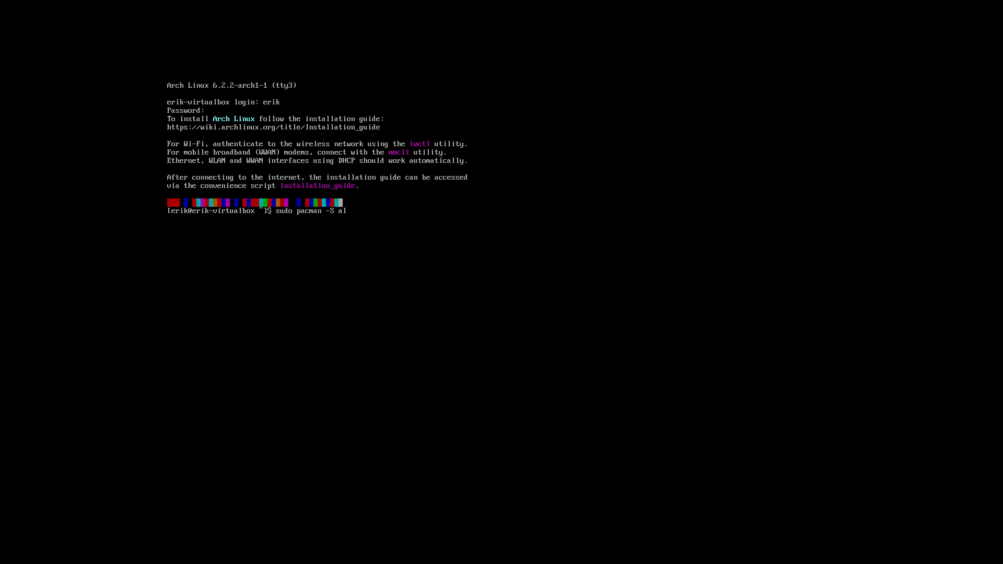
key(BackSpace)
key(BackSpace)
text(gnome-terminal)
key(Return)
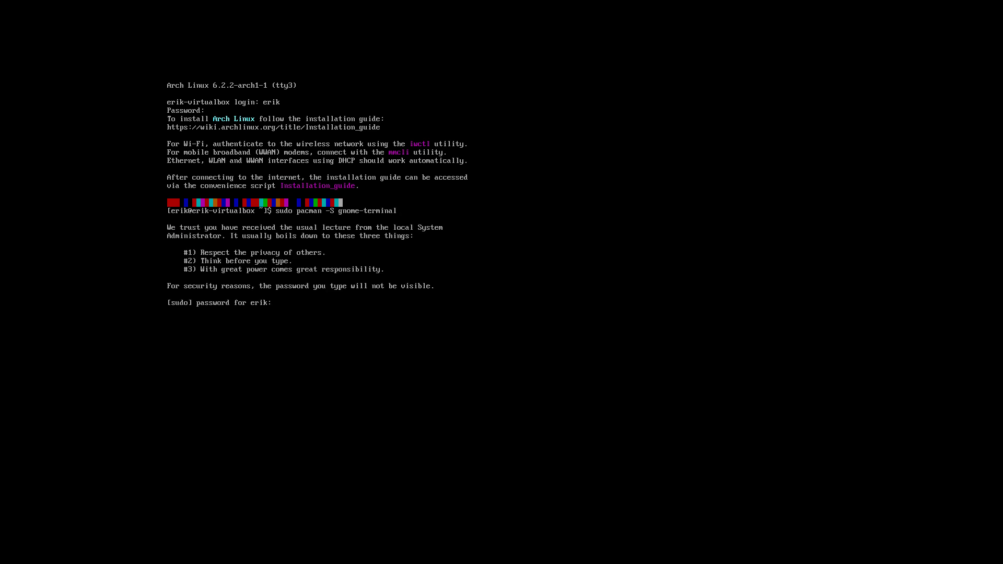
key(Return)
Step: Rerun the install as sudo pacman -Sy gnome-terminal and confirm with Y
key(Up)
key(Down)
key(Up)
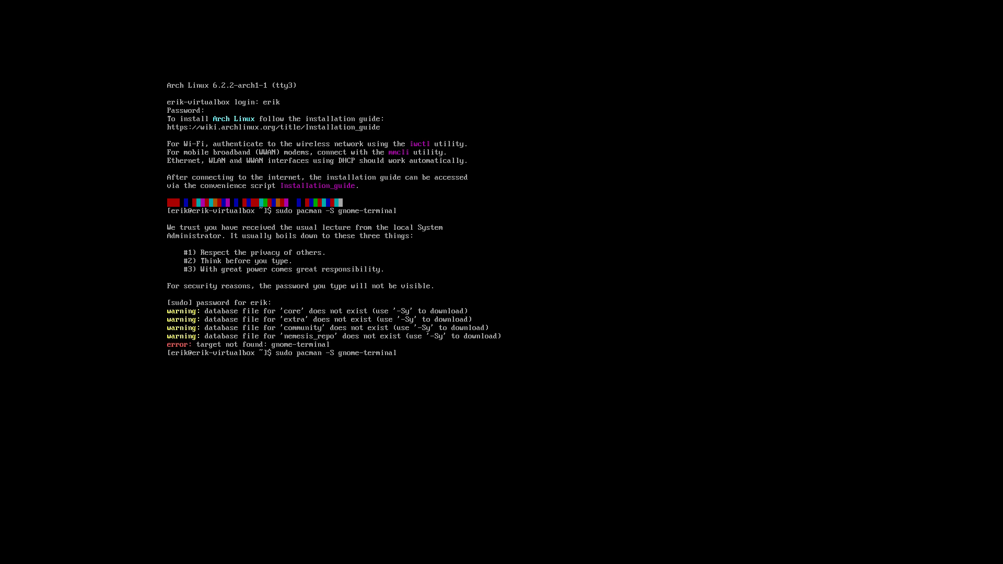
key(Left)
key(Left)
key(Left)
key(Left)
key(Left)
key(Left)
key(Left)
key(Left)
key(Left)
key(Left)
key(Left)
key(Left)
key(Left)
key(Left)
key(Left)
text(y)
key(Return)
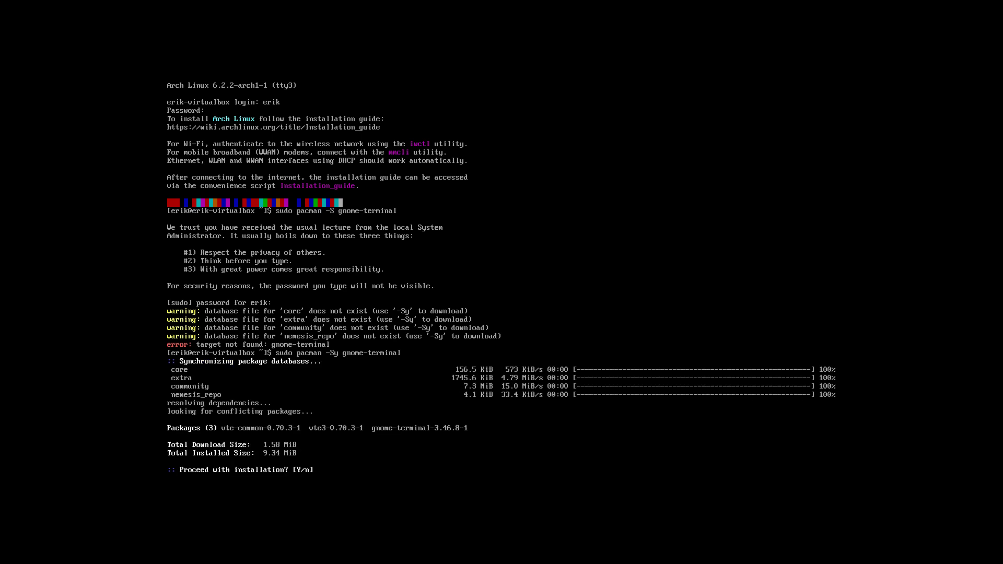
key(Return)
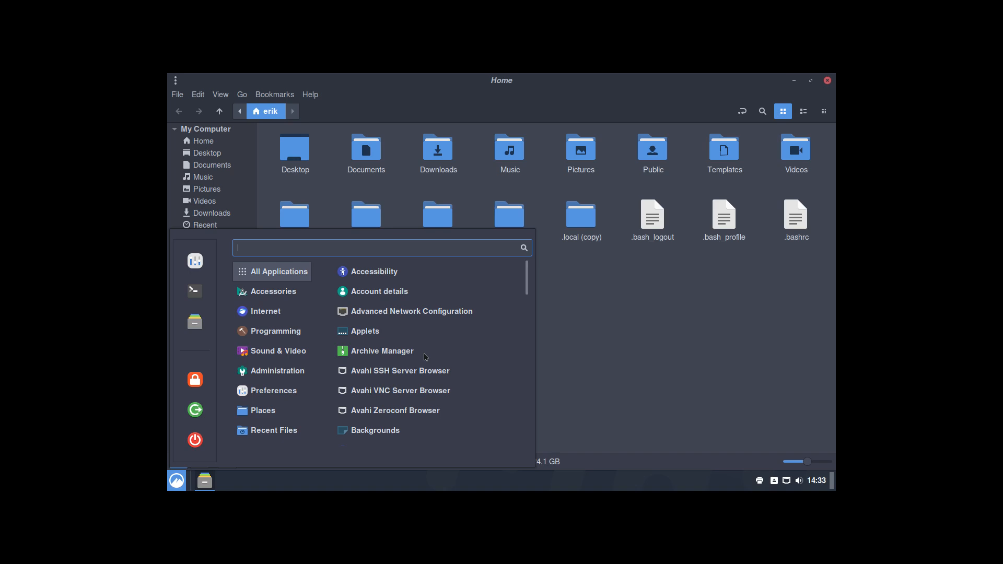
Step: Launch Terminal from a 'ter' menu search, raise the Nemo file manager, and exit VM full screen
text(ter)
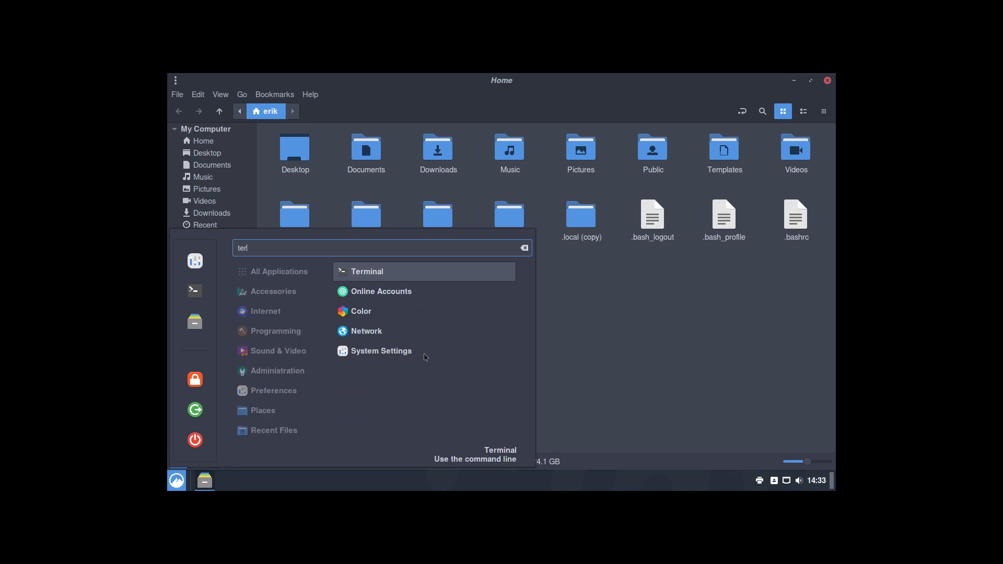
key(Return)
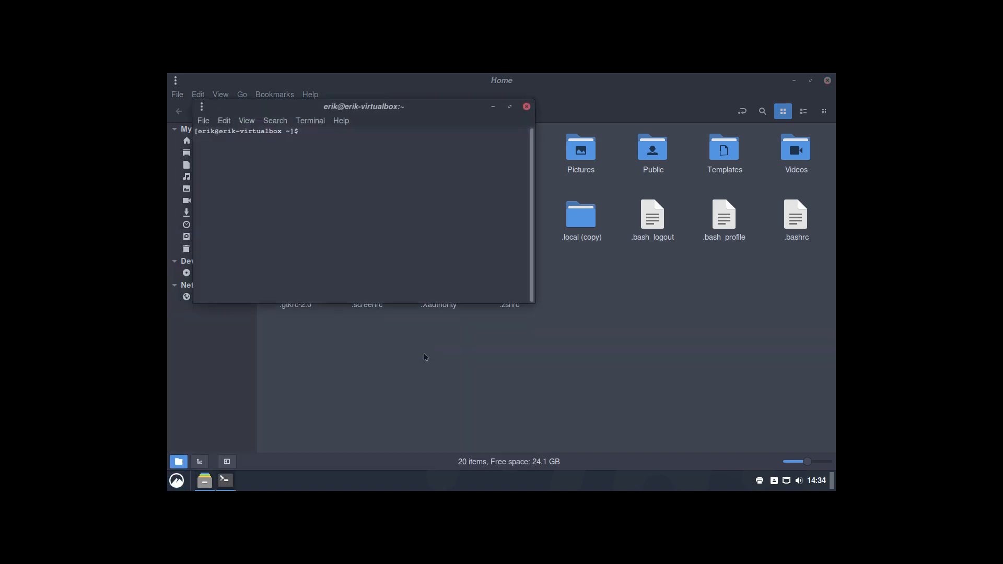
drag(378, 112, 679, 223)
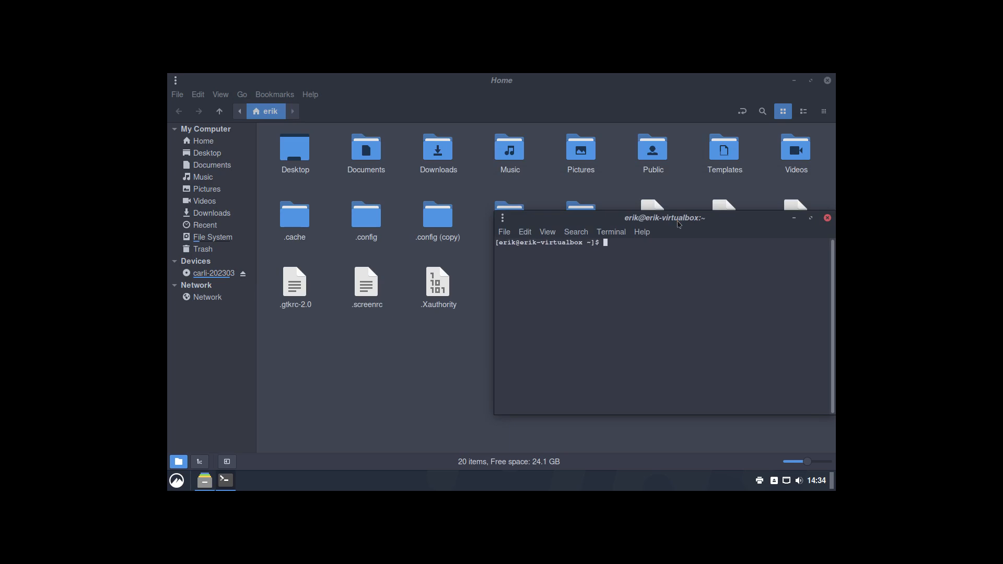
click(478, 176)
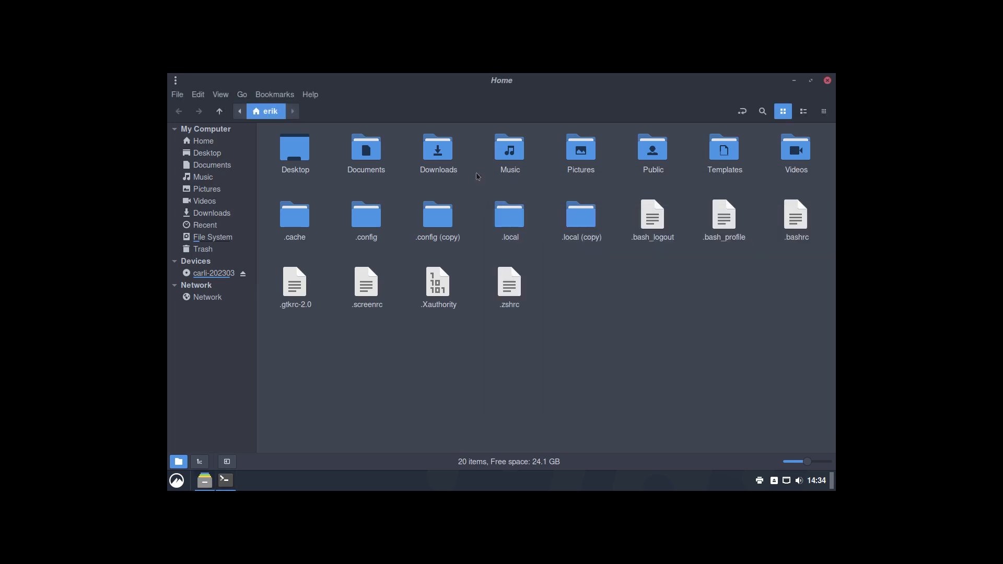
key(ctrl+f)
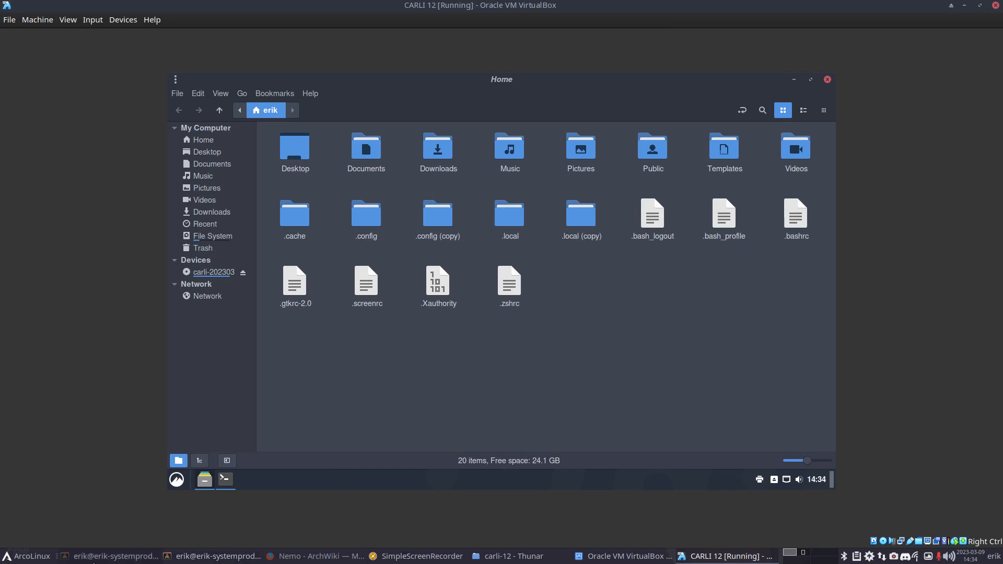
Step: Launch Sublime Text on the host with a 'subl' menu search
click(34, 557)
text(subl)
key(Return)
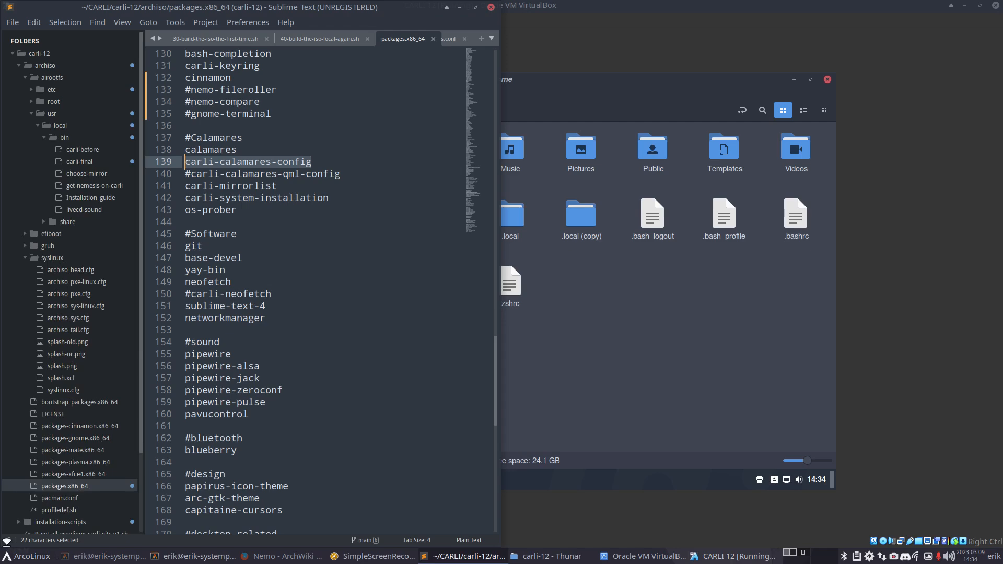
scroll(337, 428, down, 6)
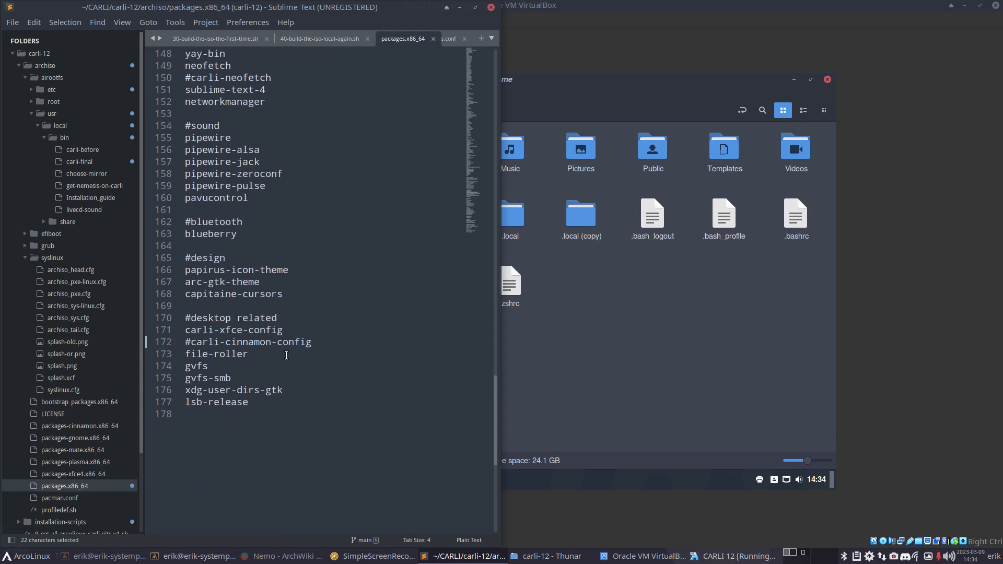
scroll(287, 356, up, 10)
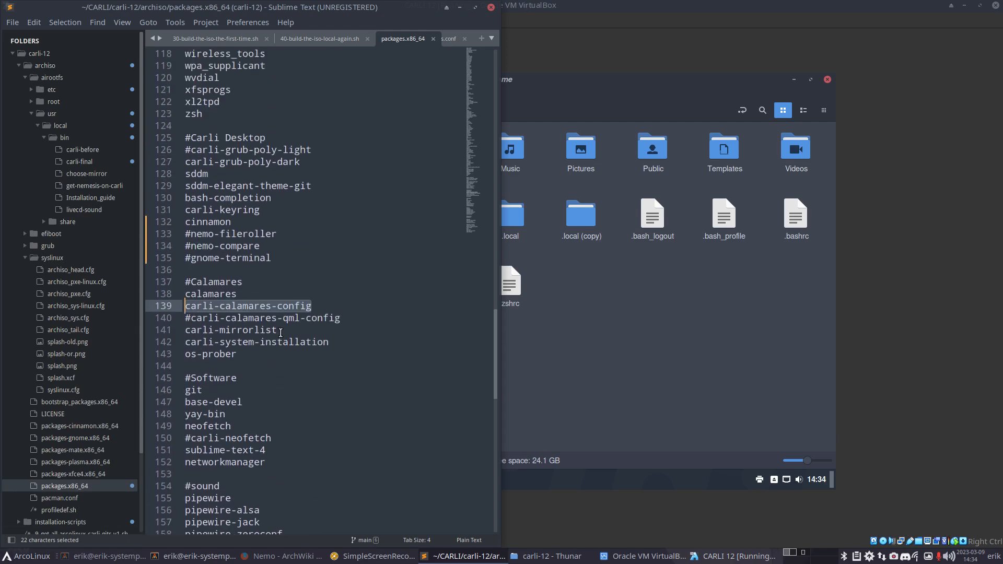
Step: Add gnome-terminal below cinnamon in packages.x86_64, save it, and return to the VM
click(280, 225)
key(Return)
text(gnome-terminal)
key(ctrl+s)
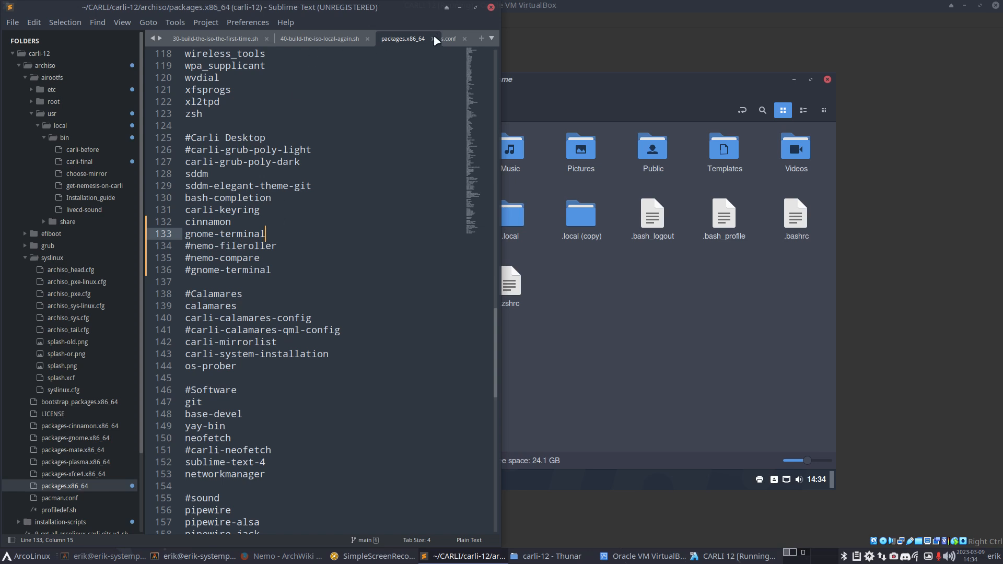
click(636, 312)
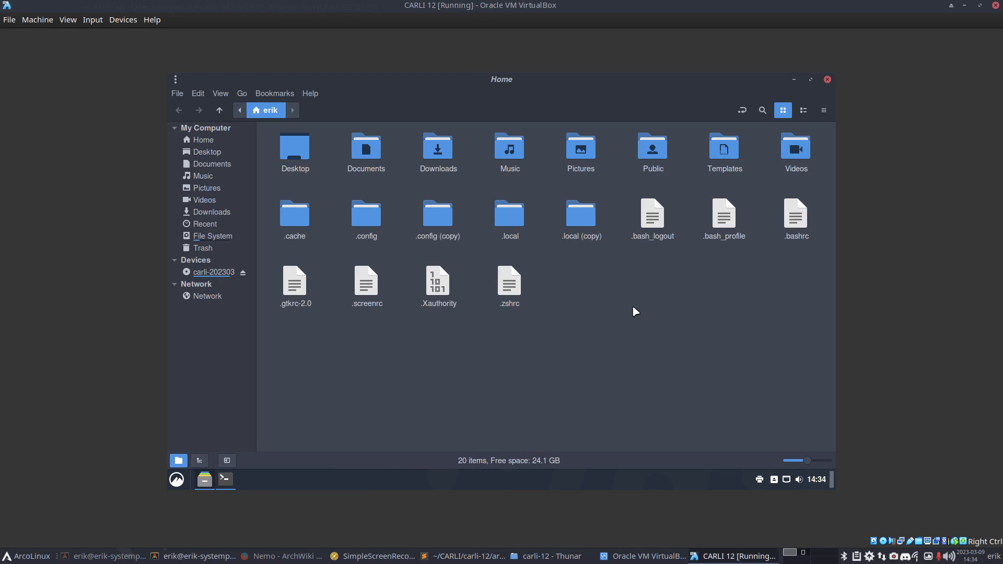
Step: Back in full screen, install meld with sudo pacman -S meld, then close the terminal
key(Control_R+f)
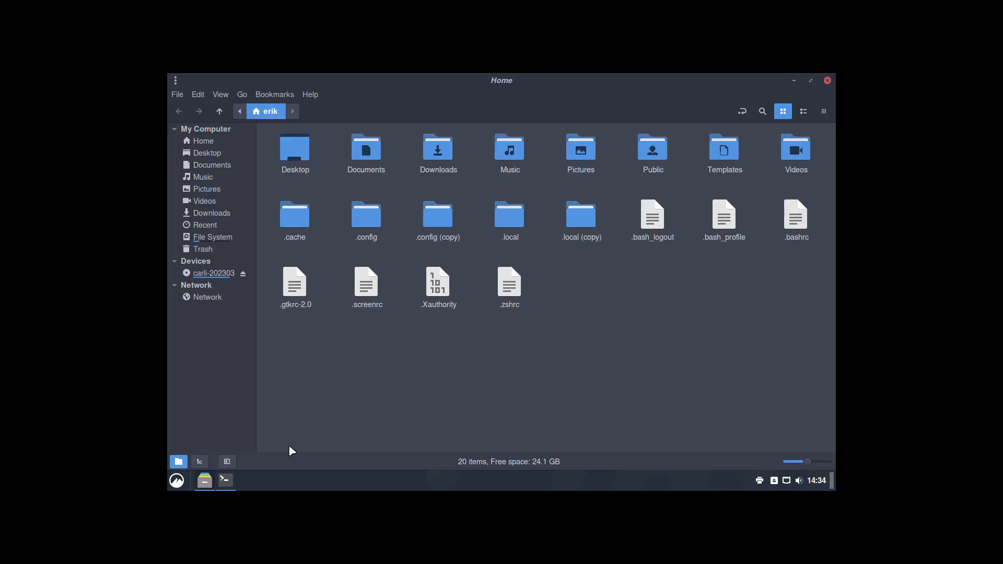
click(226, 480)
text(s)
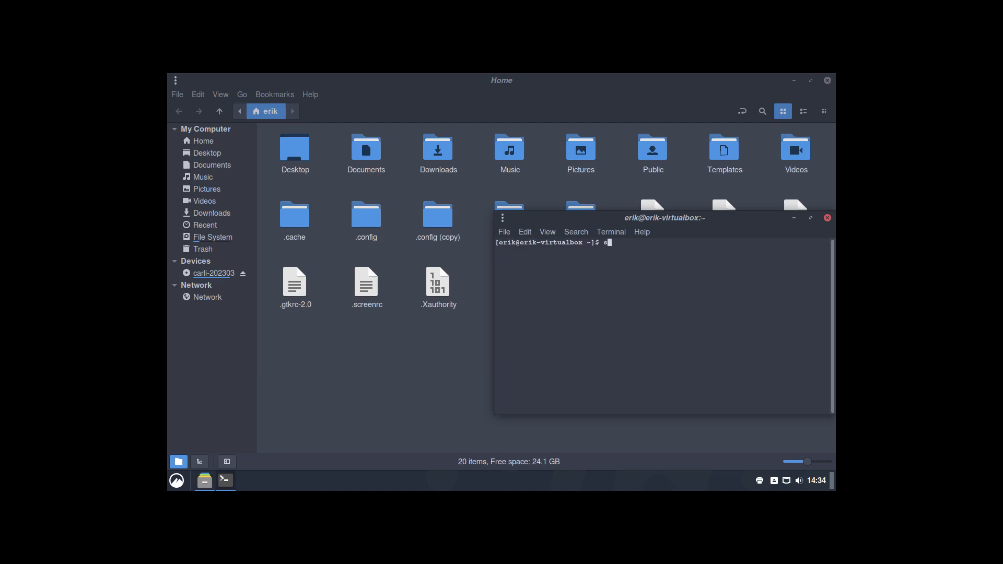
text(udo pacman -S meld)
key(Return)
key(Return)
key(Return)
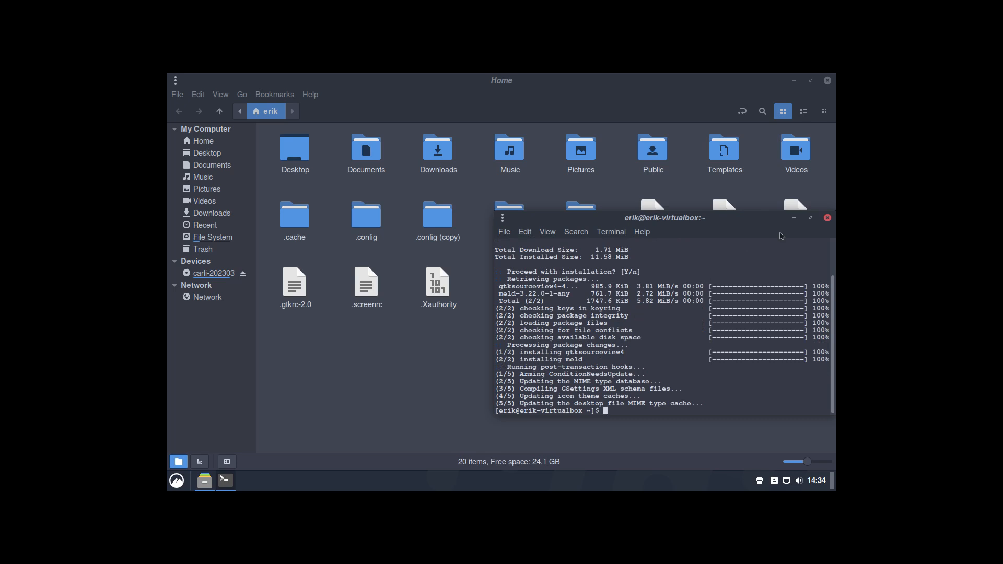
click(828, 218)
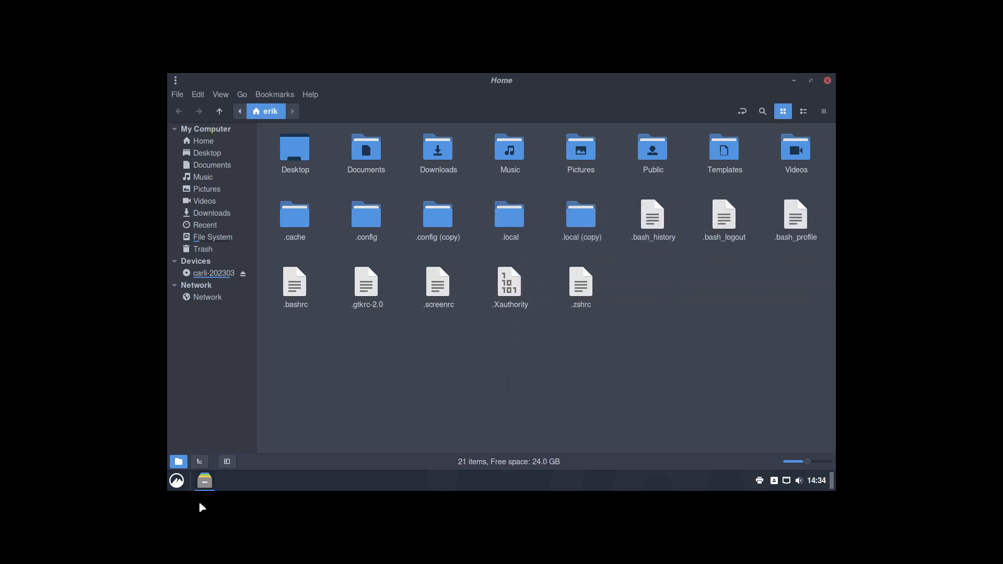
Step: Launch Meld from a 'meld' menu search and start a new Folder comparison
click(177, 482)
text(meld)
key(Return)
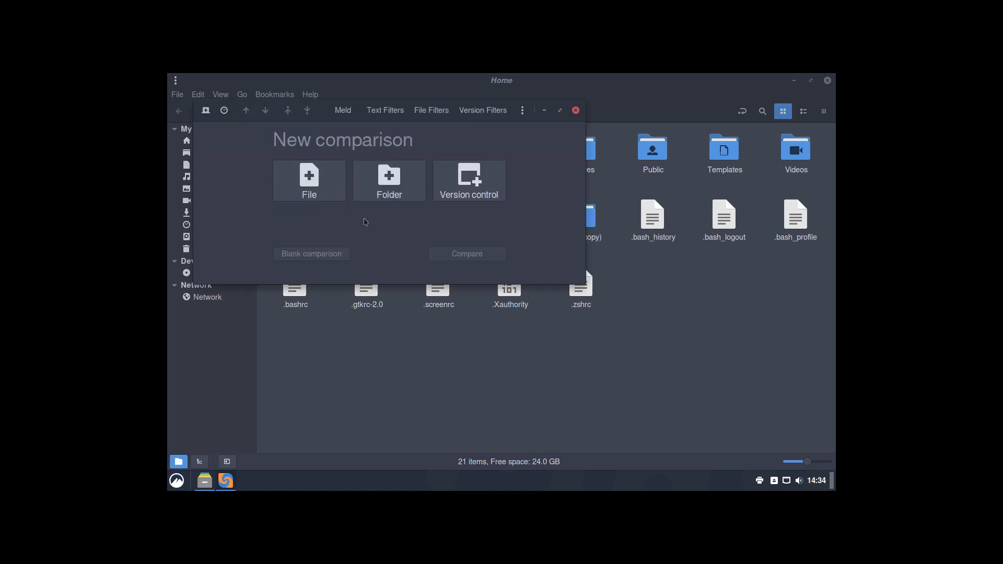
click(398, 186)
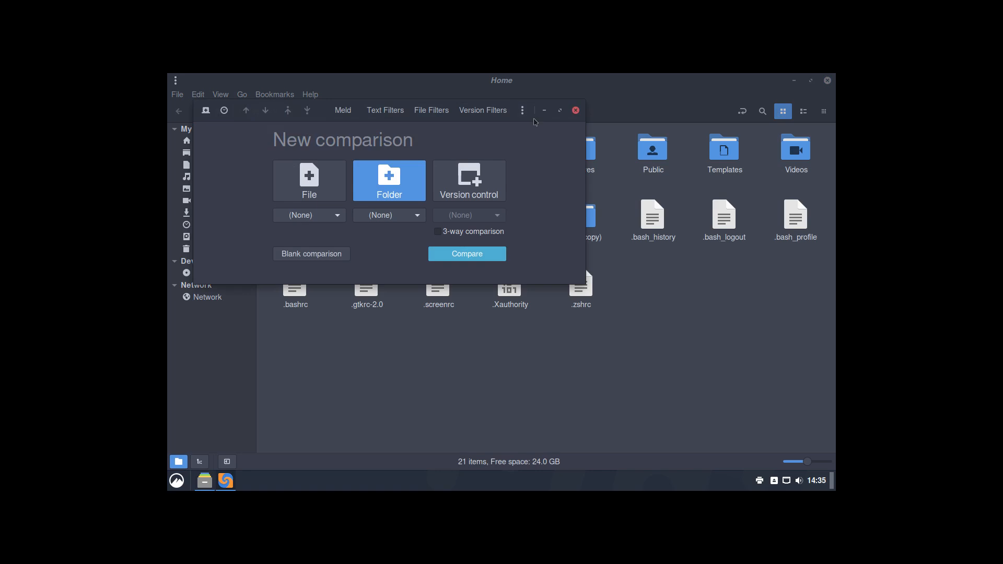
Step: Arrange Meld beside the file manager and drop .config (copy) and .config onto the folder choosers
drag(531, 116, 829, 247)
drag(530, 81, 166, 174)
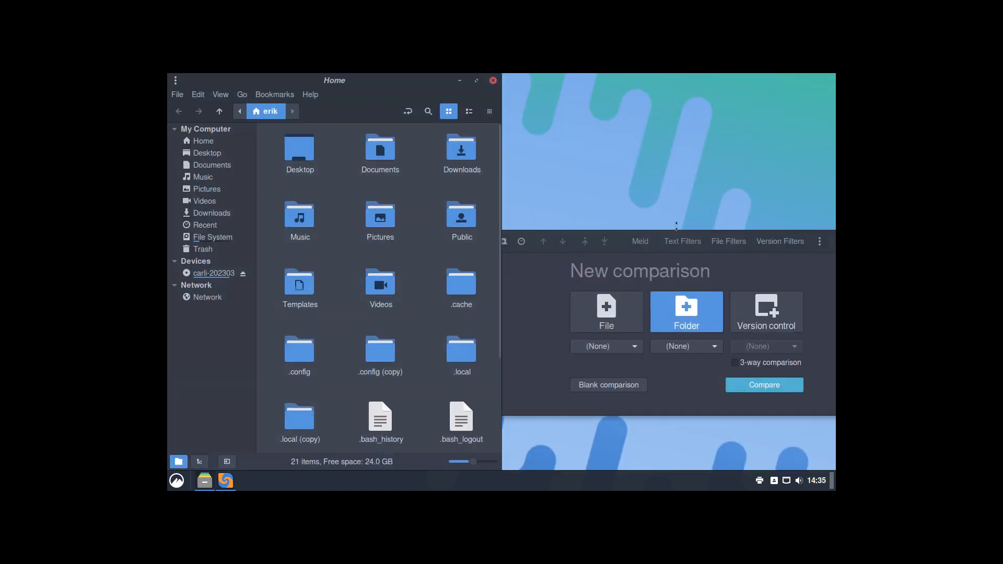
drag(618, 248, 836, 253)
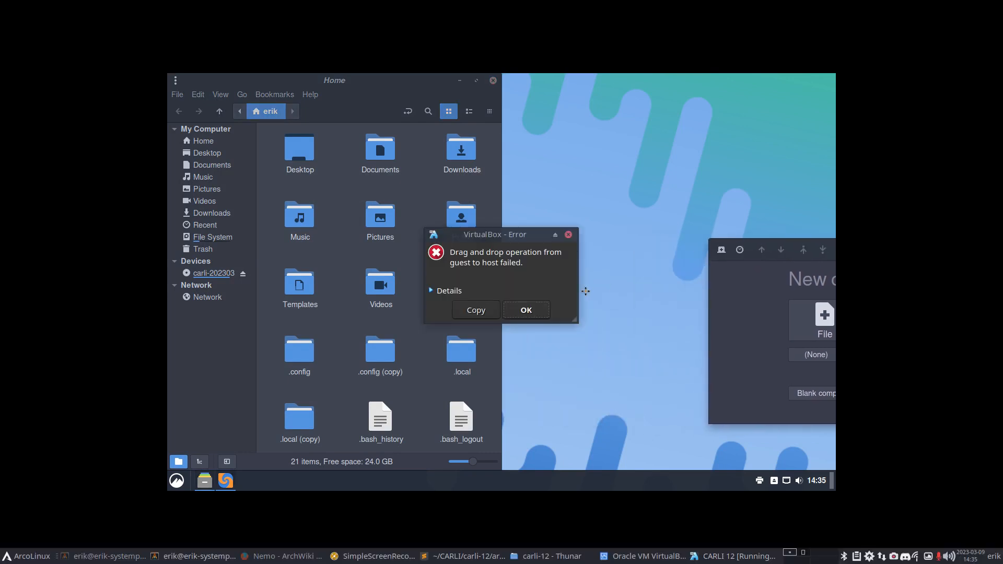
click(539, 314)
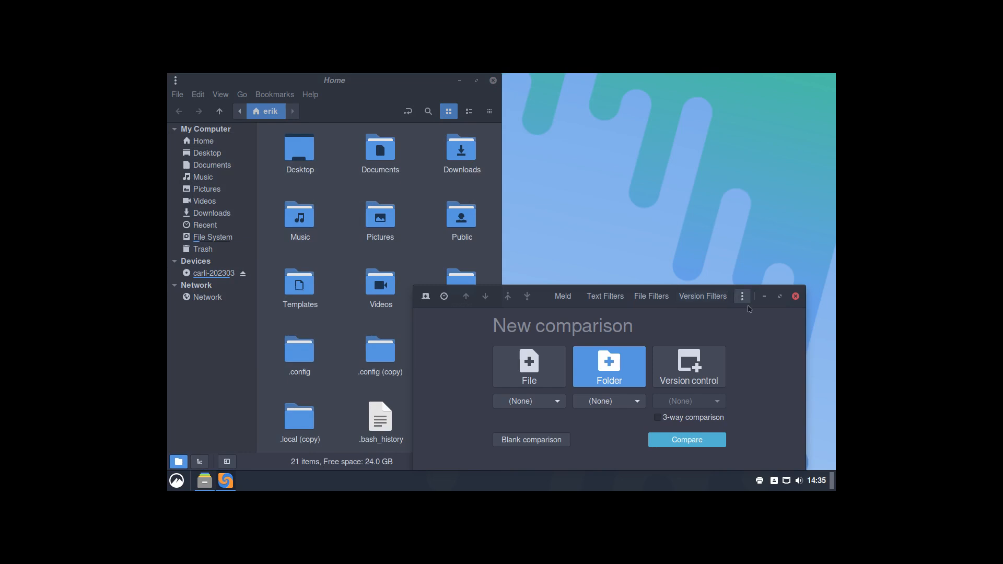
drag(768, 306, 836, 298)
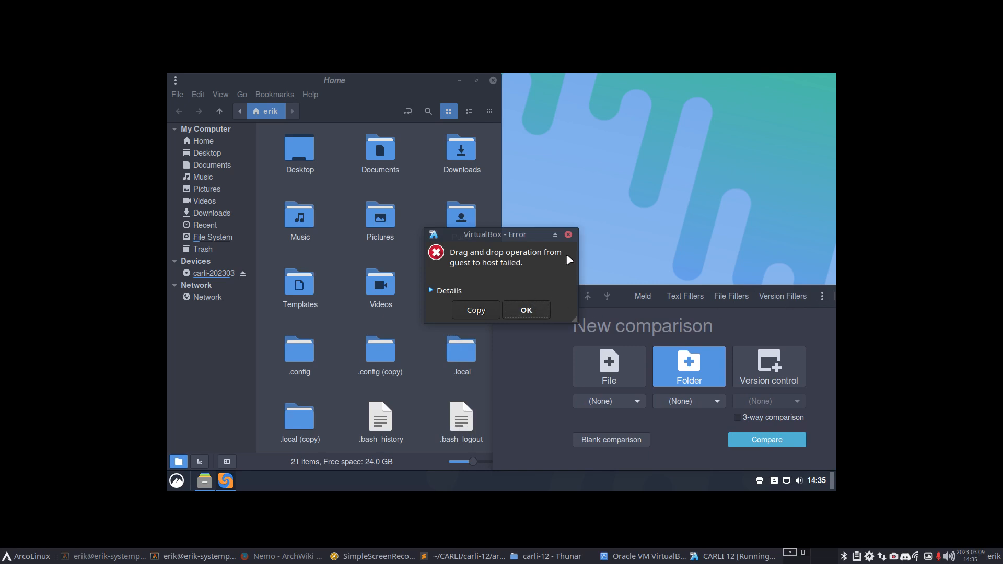
click(569, 236)
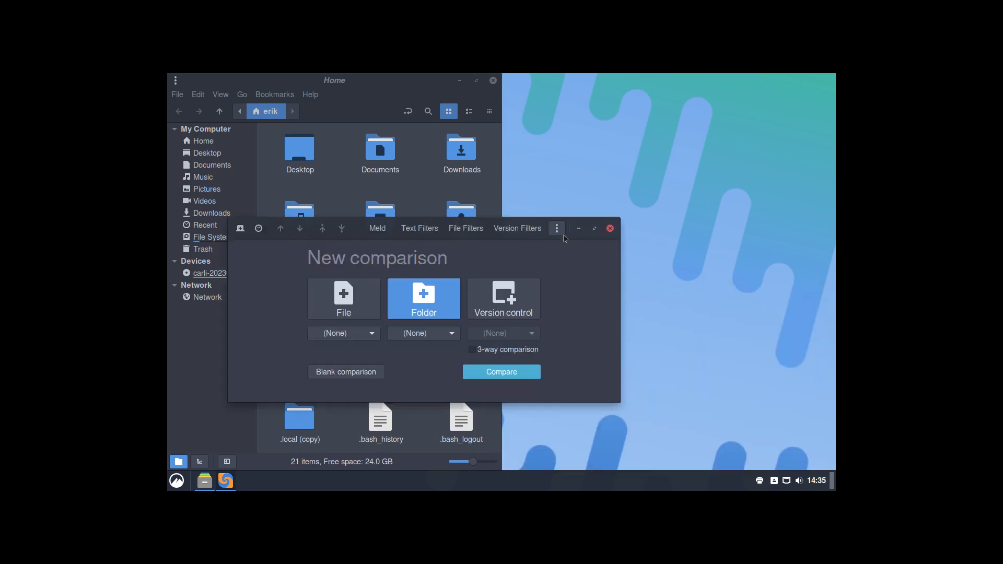
drag(543, 239, 759, 114)
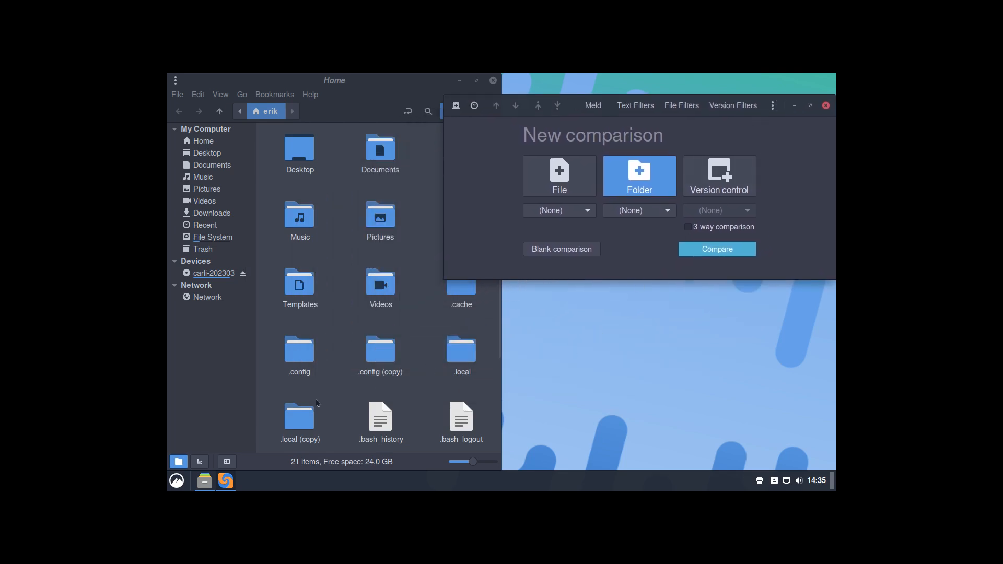
drag(300, 349, 630, 216)
drag(380, 353, 557, 218)
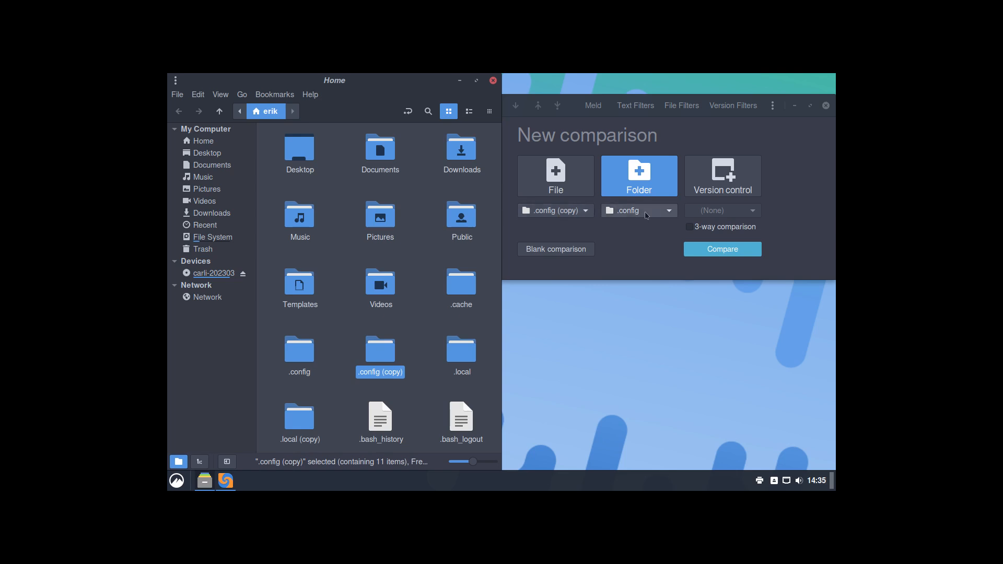
Step: Run the .config comparison, maximize it, and hide items identical in both folders
click(723, 249)
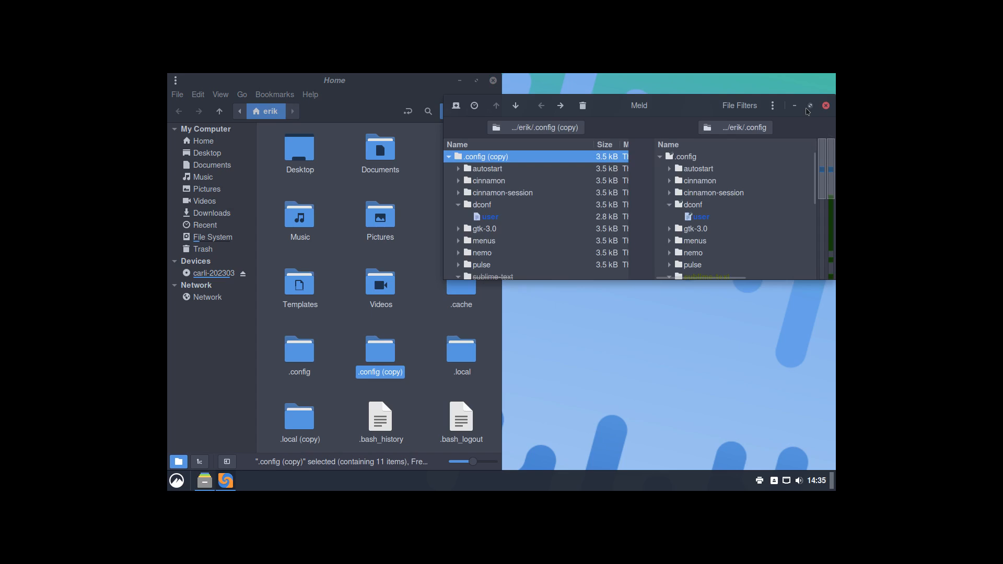
click(810, 107)
click(740, 84)
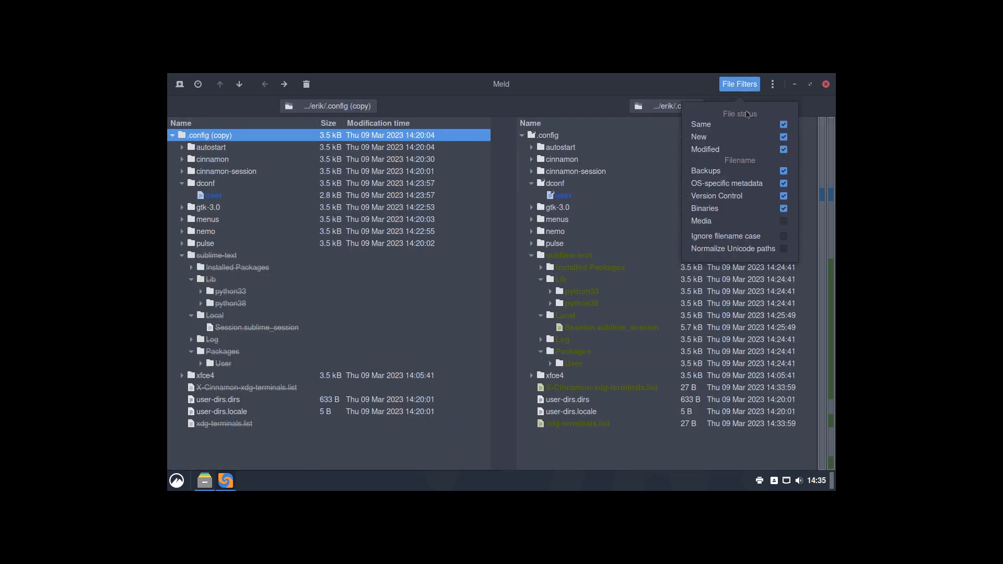
click(784, 126)
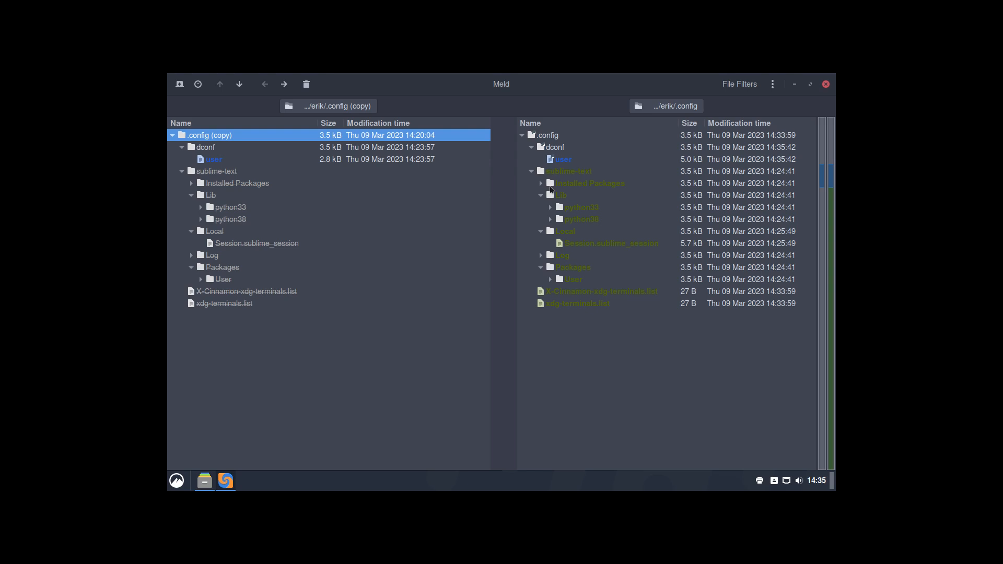
Step: Collapse sublime-text and inspect the differing dconf user and xdg-terminals list files
click(564, 159)
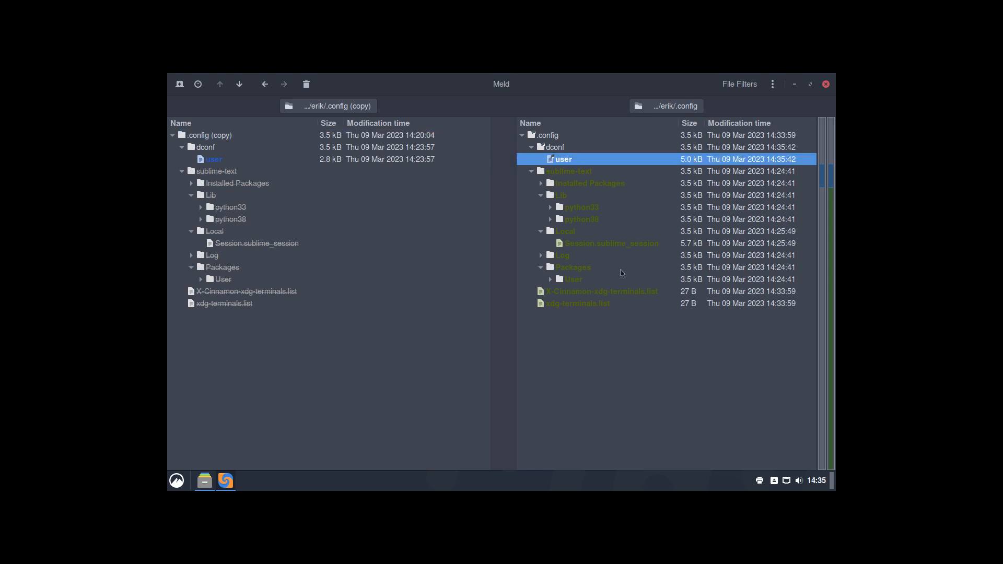
click(531, 172)
click(578, 184)
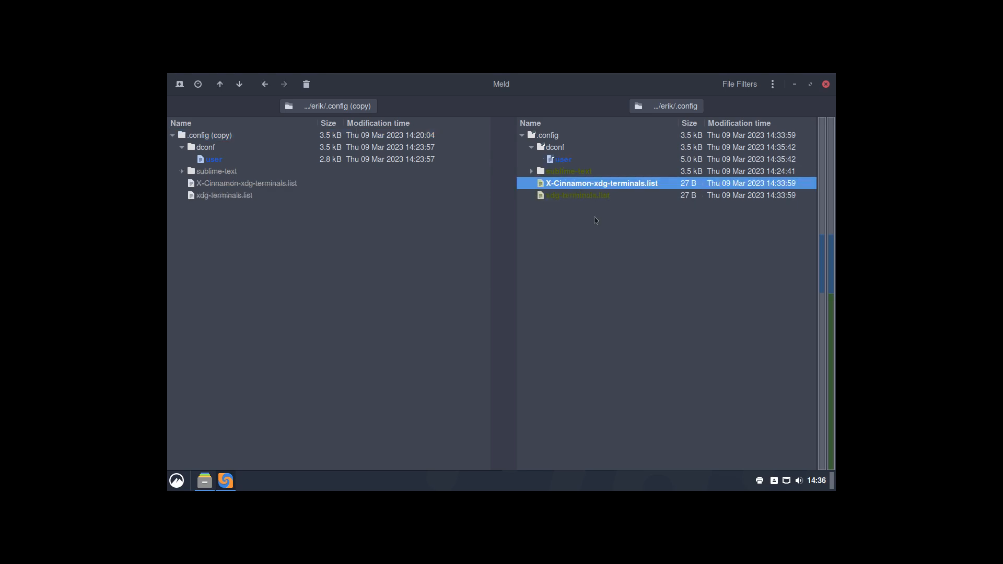
key(Down)
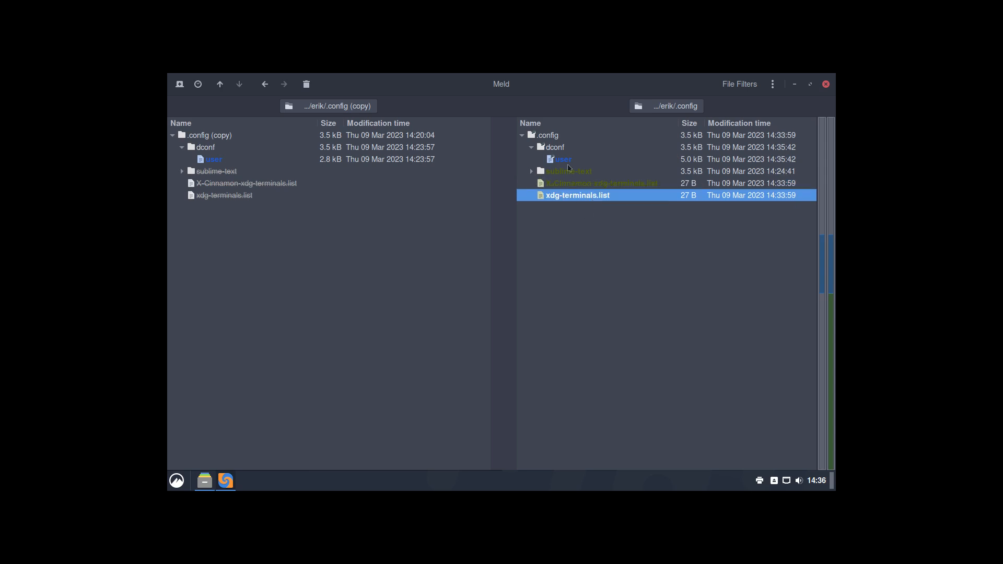
click(569, 164)
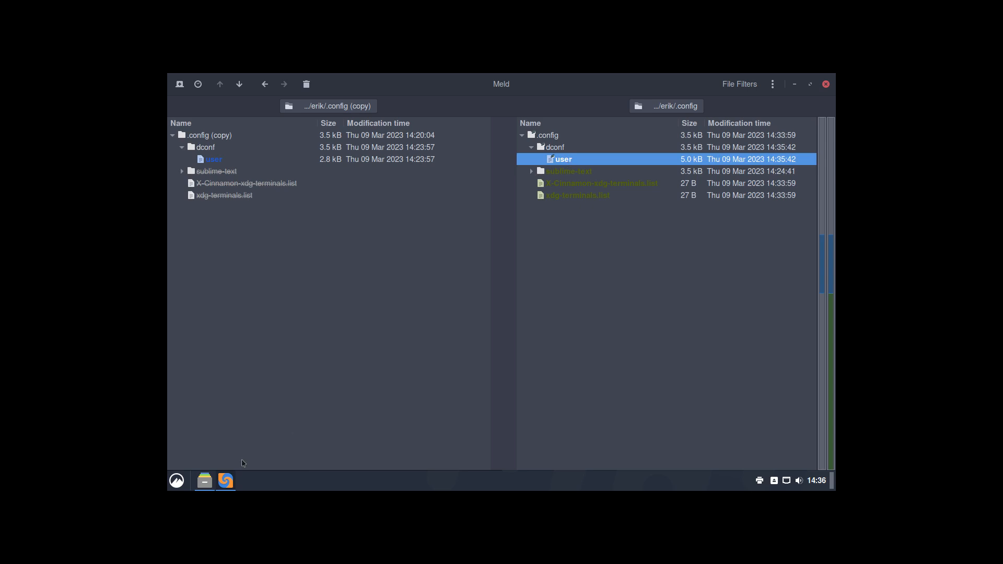
click(180, 483)
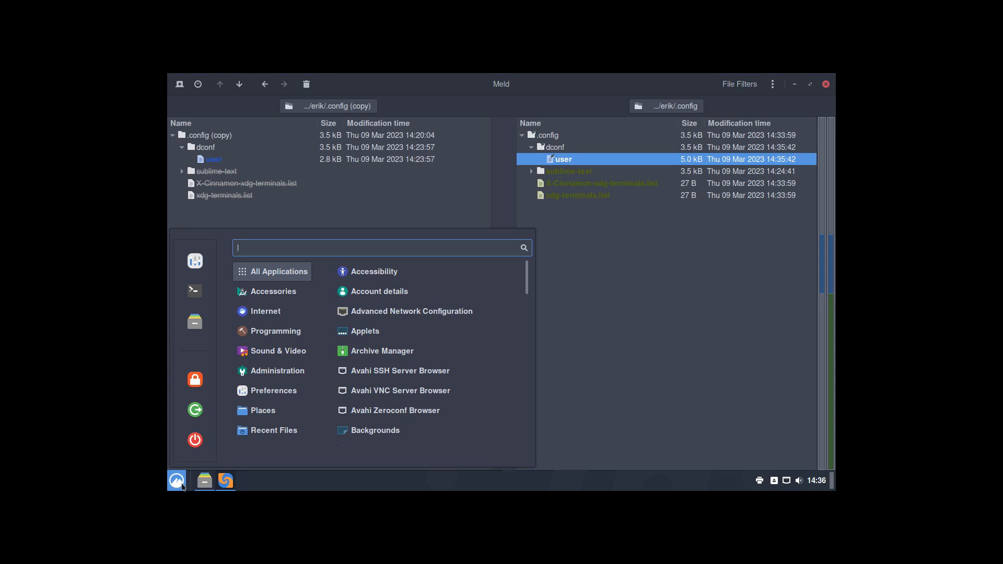
Step: From a newly launched Terminal, install dconf-editor with sudo pacman -S dconf-editor, then leave full screen
text(ter)
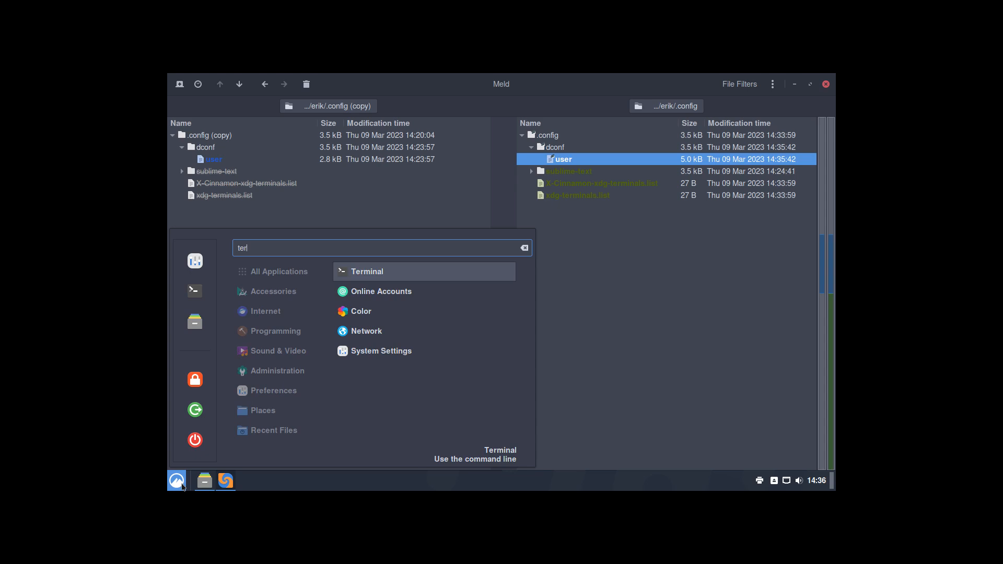
click(197, 291)
text(sudo pacman -S dconf)
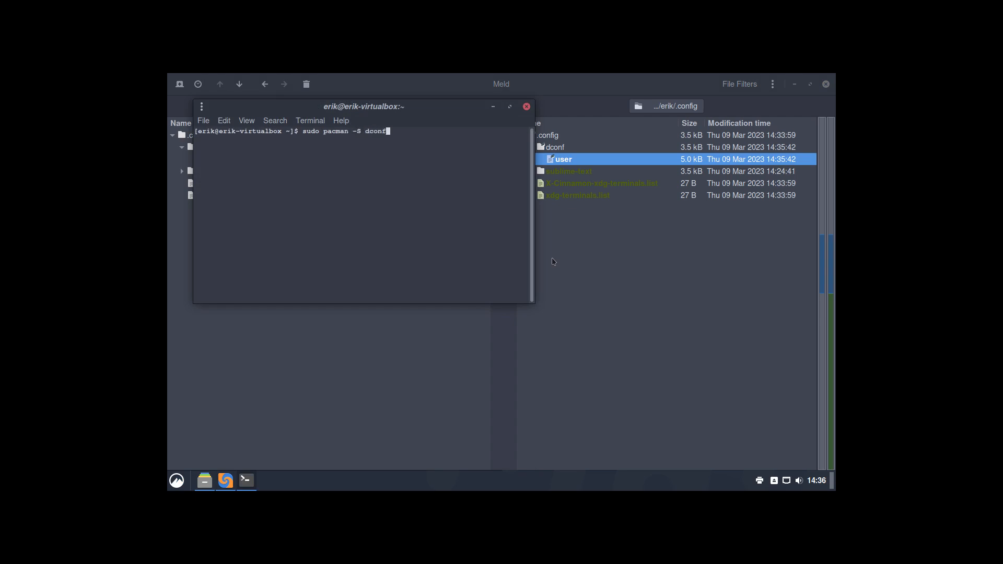
key(Tab)
key(Tab)
text(-editor)
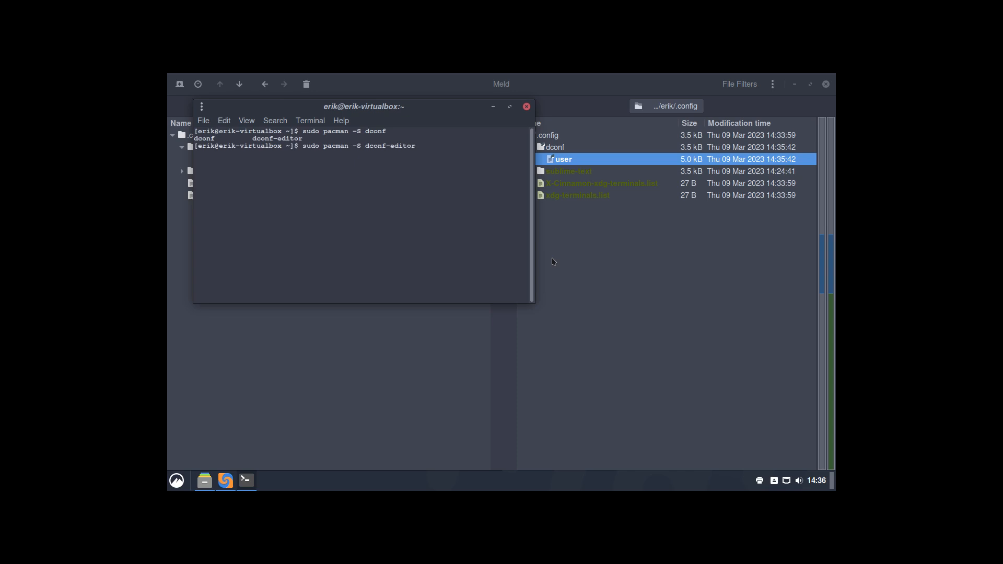
key(Return)
key(Return)
key(Return)
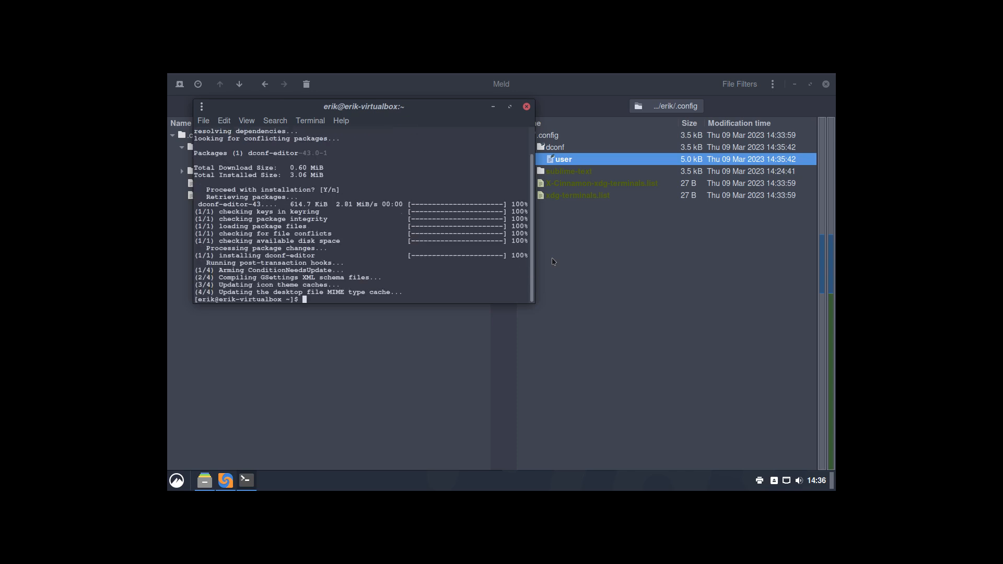
key(Control_R+f)
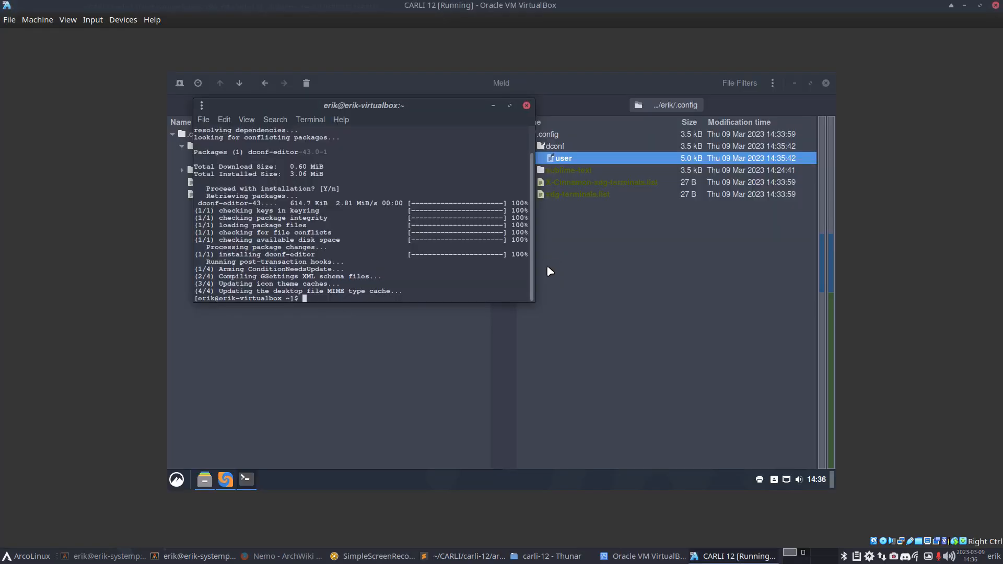
Step: Add dconf-editor on line 134 below gnome-terminal in packages.x86_64, save, and return to the VM
click(460, 557)
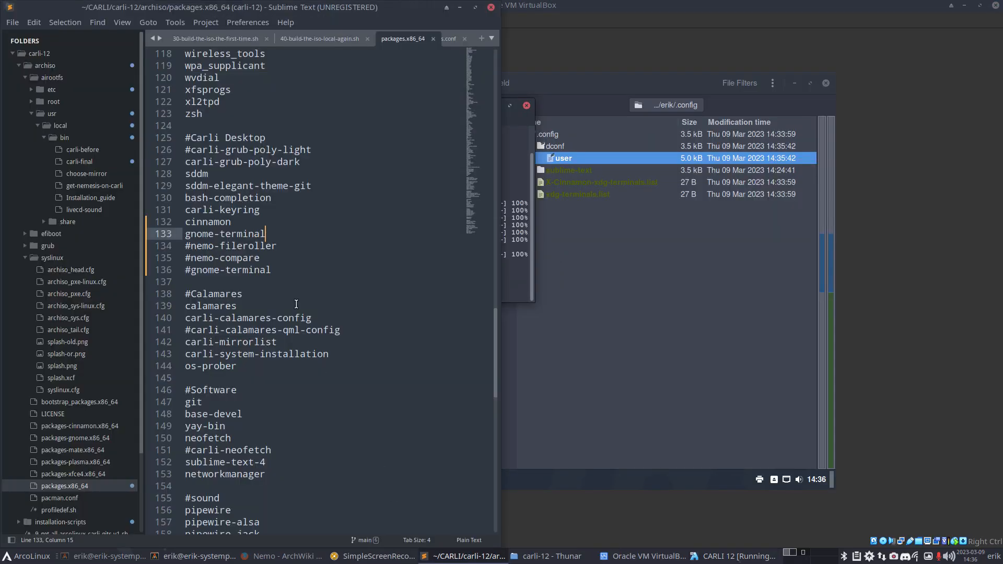
key(Return)
text(dconf-term)
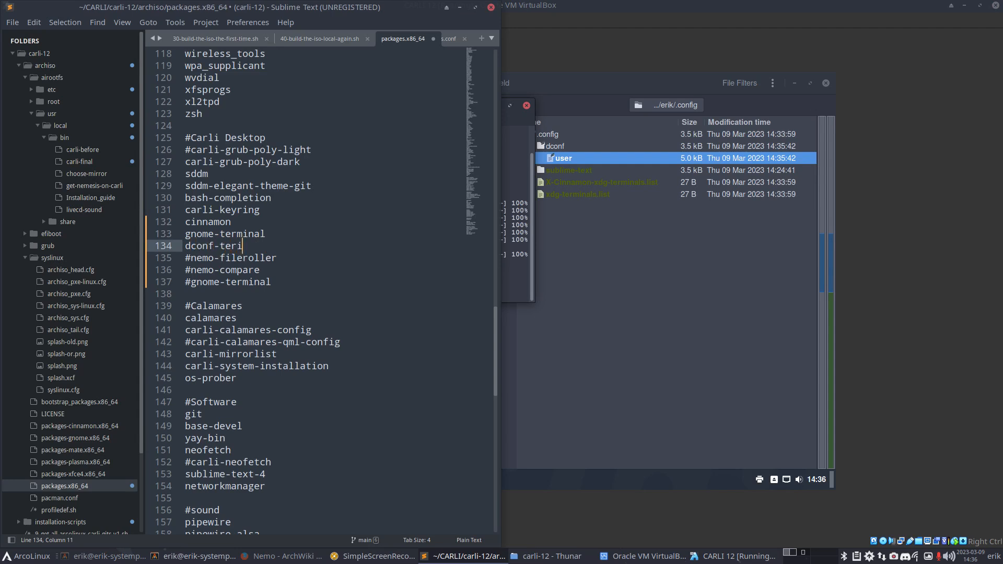
key(BackSpace)
key(BackSpace)
key(BackSpace)
key(BackSpace)
text(editor)
key(ctrl+s)
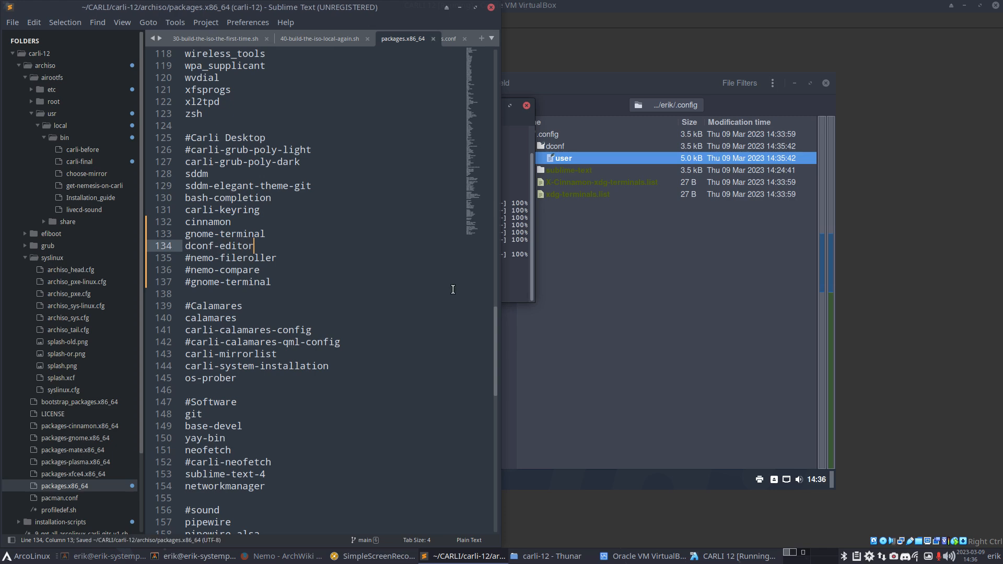
click(625, 287)
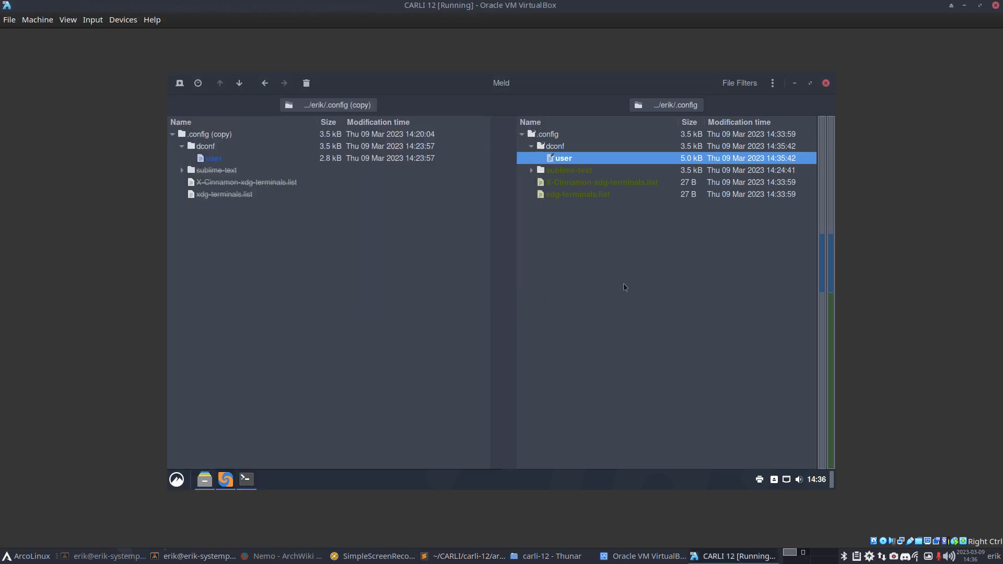
Step: Run dconf-editor from the terminal, untick the next-time warning, accept it, and move the window up-right
click(246, 479)
text(dconf)
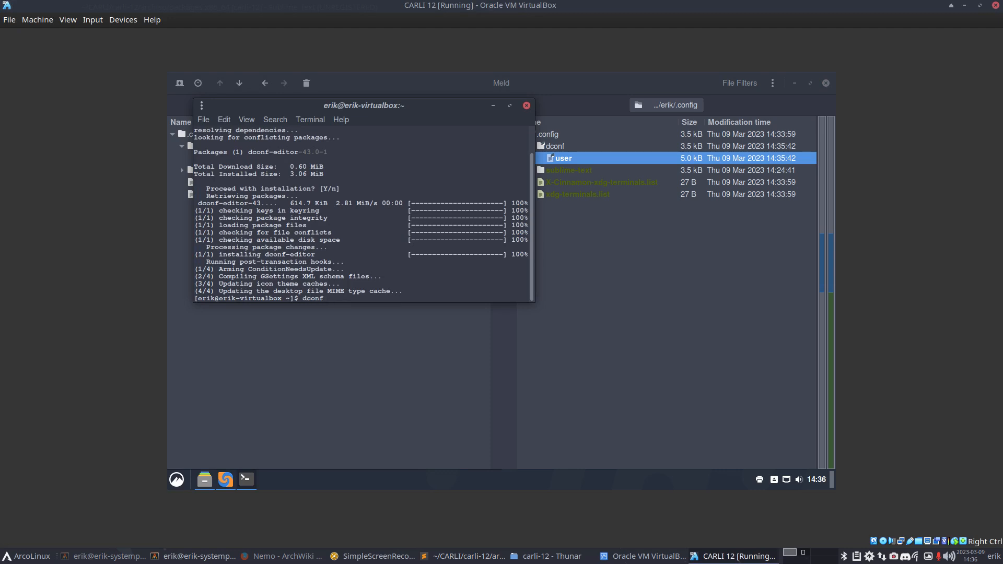
text(-editor)
key(Return)
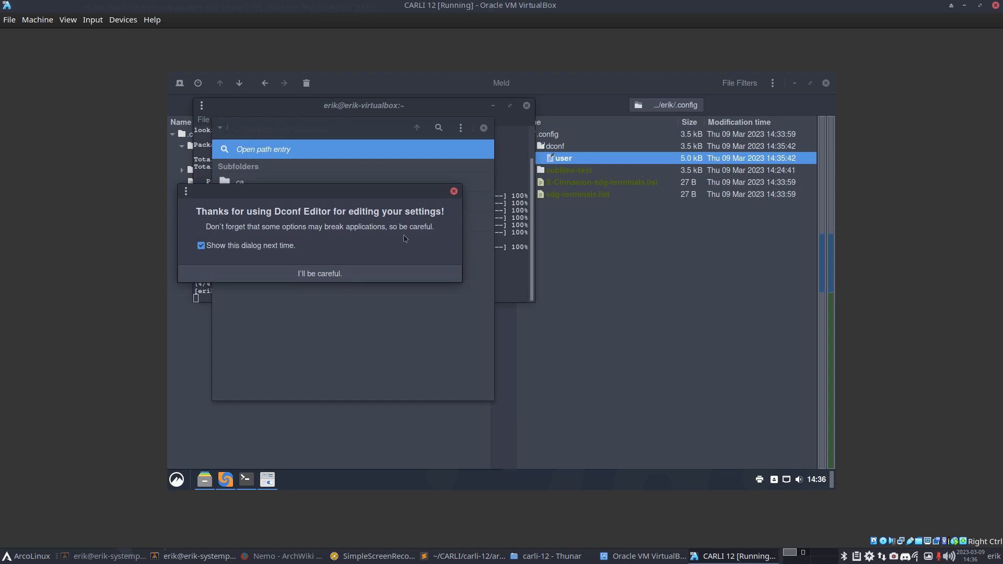
click(271, 248)
click(329, 274)
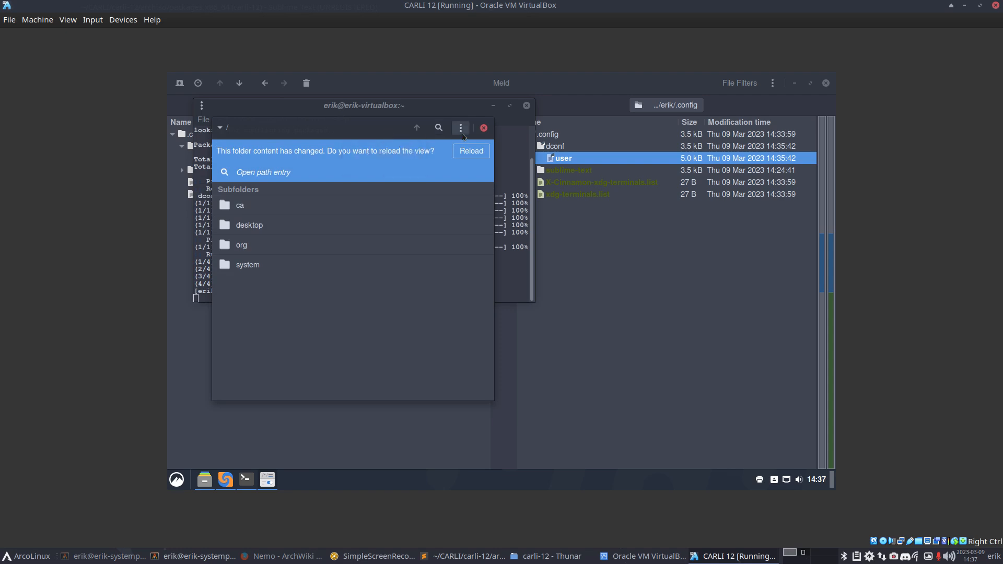
drag(387, 132, 594, 140)
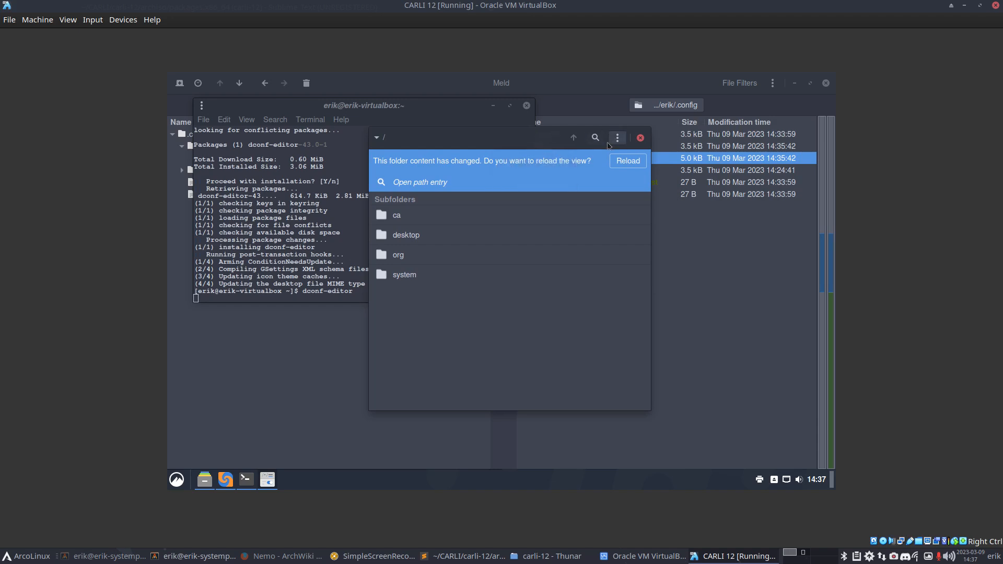
drag(450, 133, 464, 51)
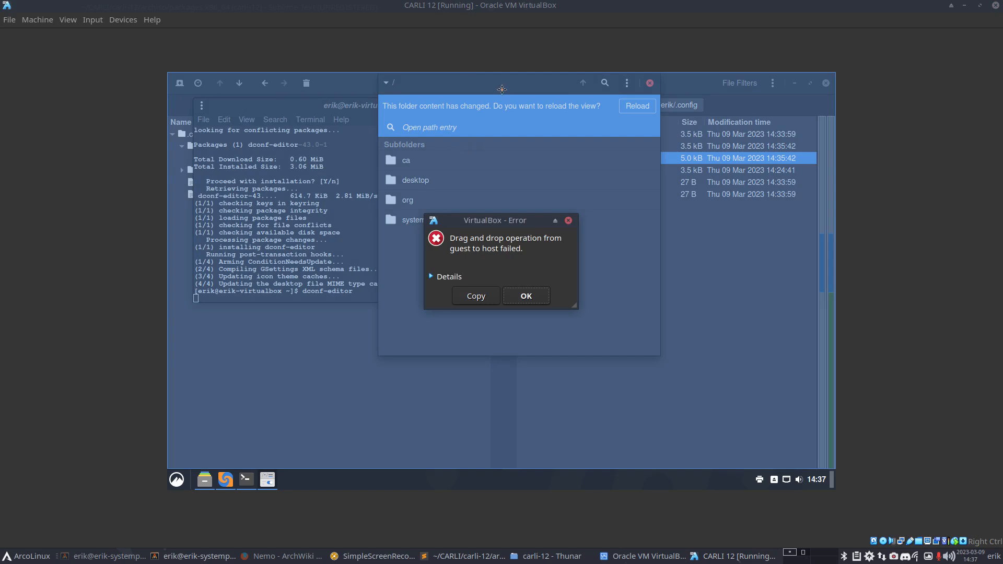
Step: Dismiss the drag-and-drop error, shut down the CARLI 12 VM, and open its settings in VirtualBox Manager
click(526, 296)
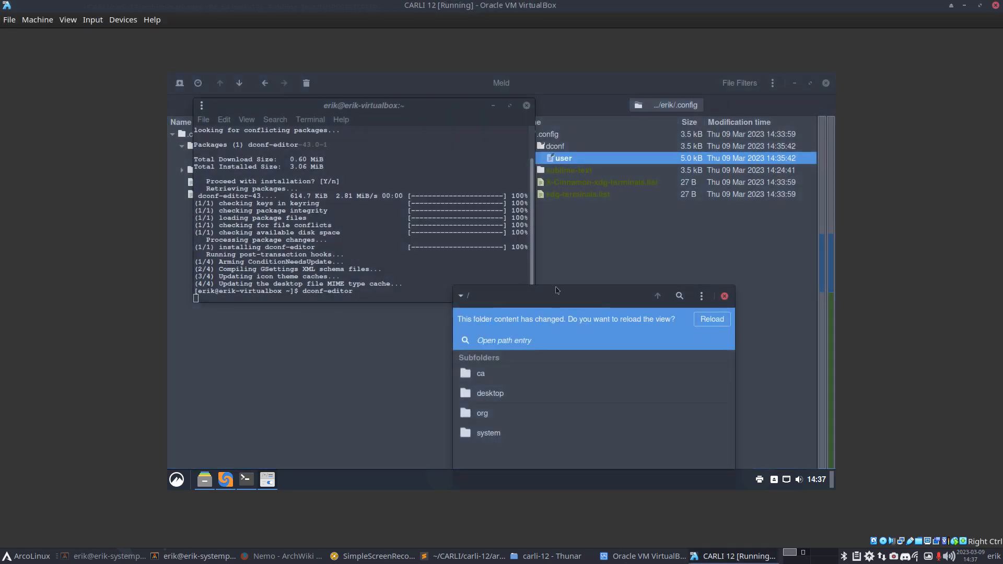
click(183, 478)
click(195, 439)
click(594, 300)
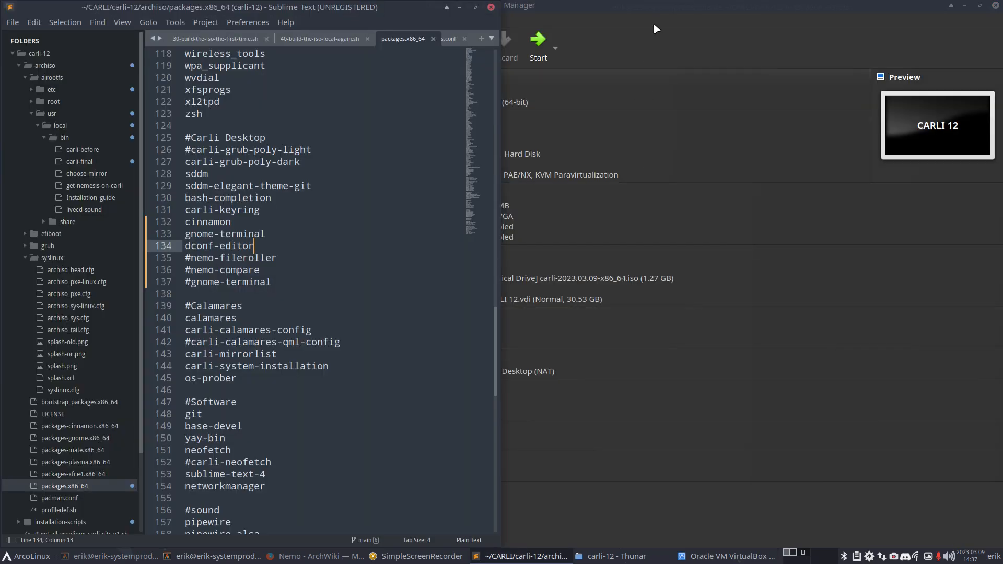
click(653, 23)
click(467, 43)
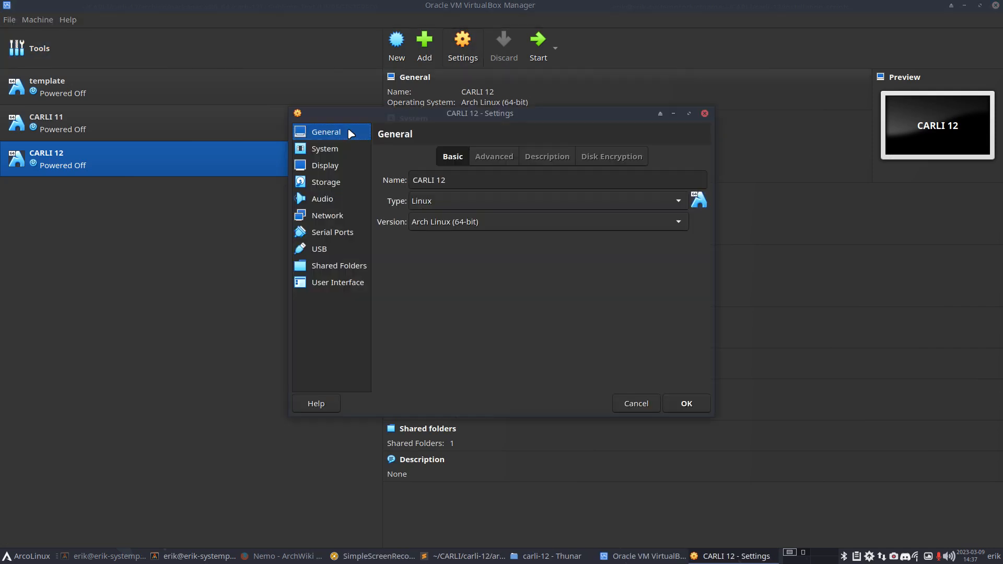
Step: Set Shared Clipboard and Drag'n'Drop to Disabled in CARLI 12's advanced general settings
click(479, 160)
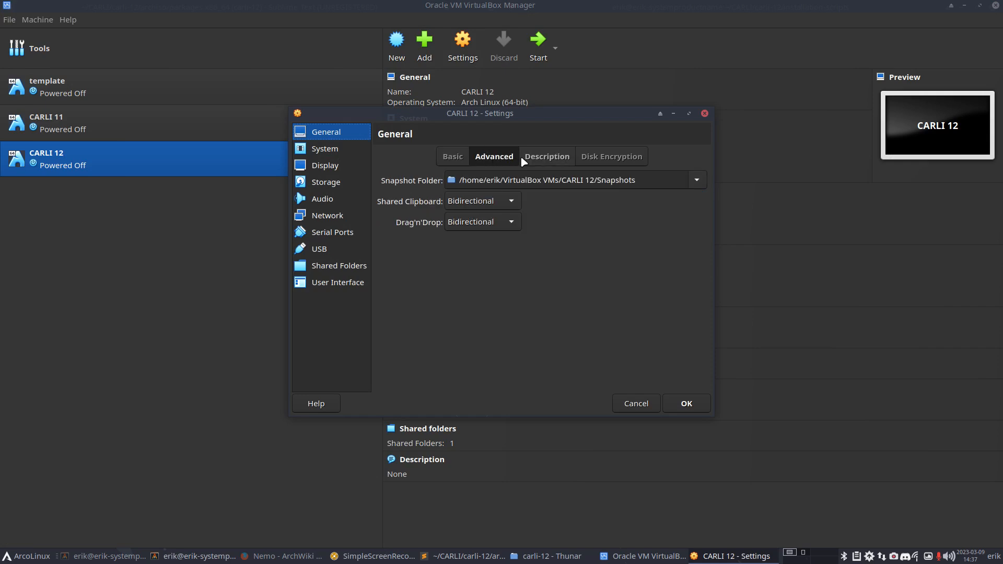
click(511, 203)
click(491, 161)
click(501, 222)
click(488, 174)
click(685, 405)
Step: Start the CARLI 12 VM in full screen and boot the default menu entry
click(528, 56)
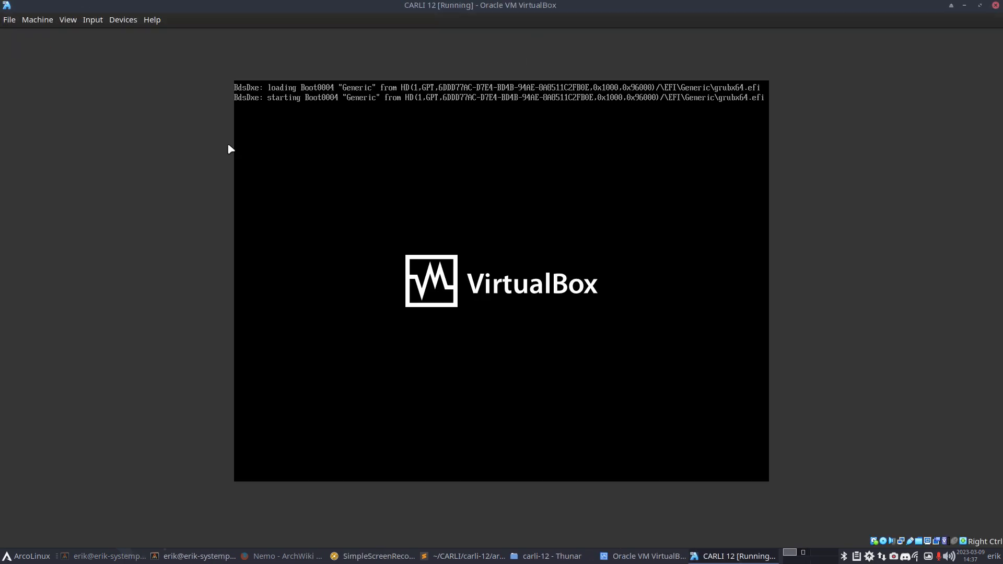
key(ctrl+f)
key(Return)
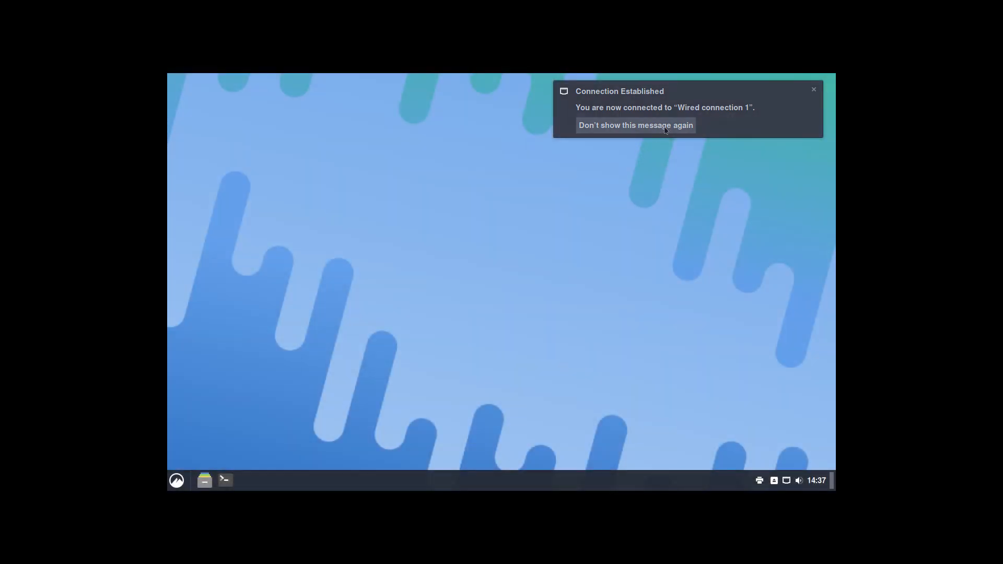
Step: Dismiss the connection notice, then open a terminal and try maximize, quarter and left-half snapping
click(664, 131)
click(225, 480)
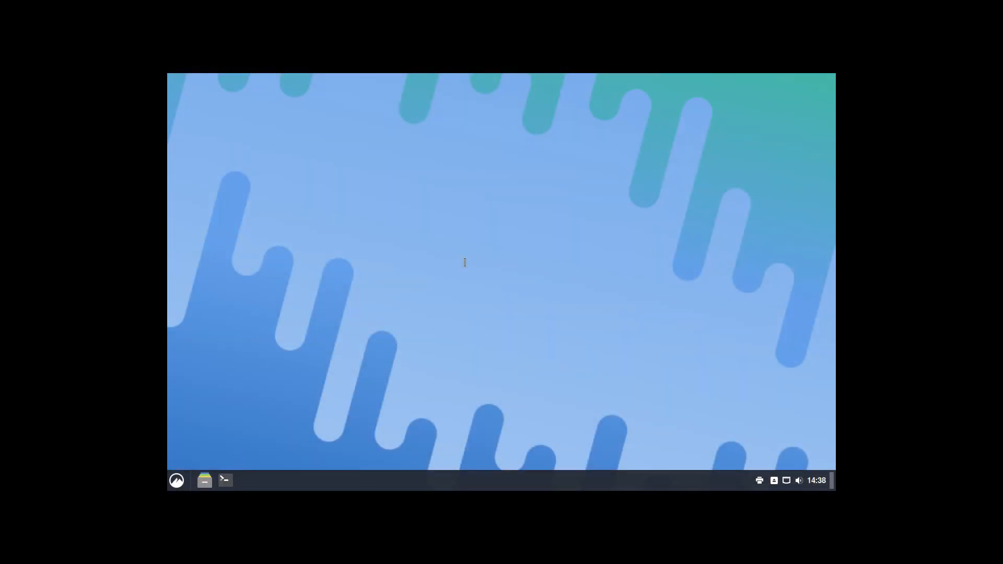
drag(507, 145, 510, 39)
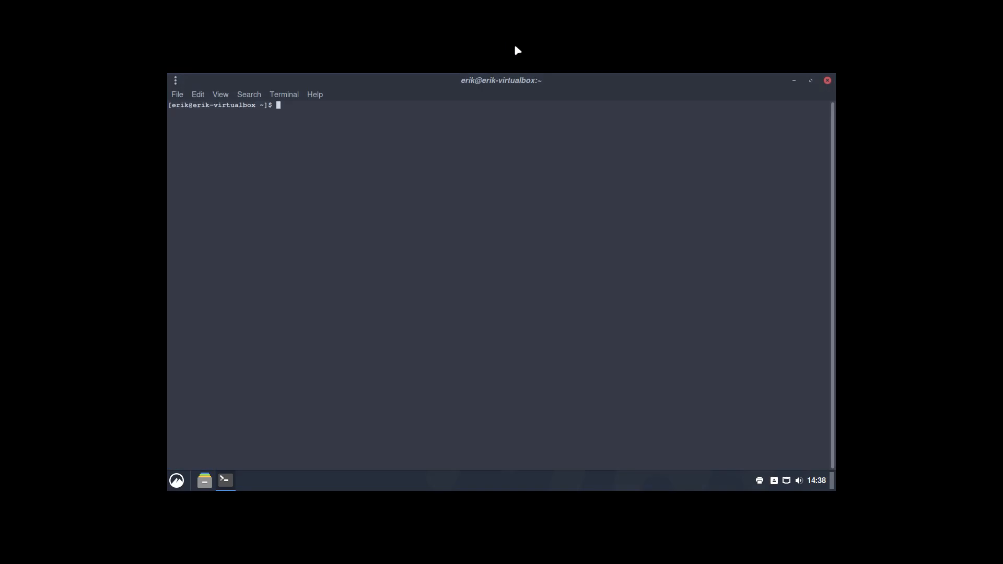
drag(531, 81, 32, 215)
drag(263, 83, 872, 481)
drag(723, 289, 62, 217)
double_click(296, 83)
Step: Close the terminal and launch dconf Editor from a menu search
click(827, 81)
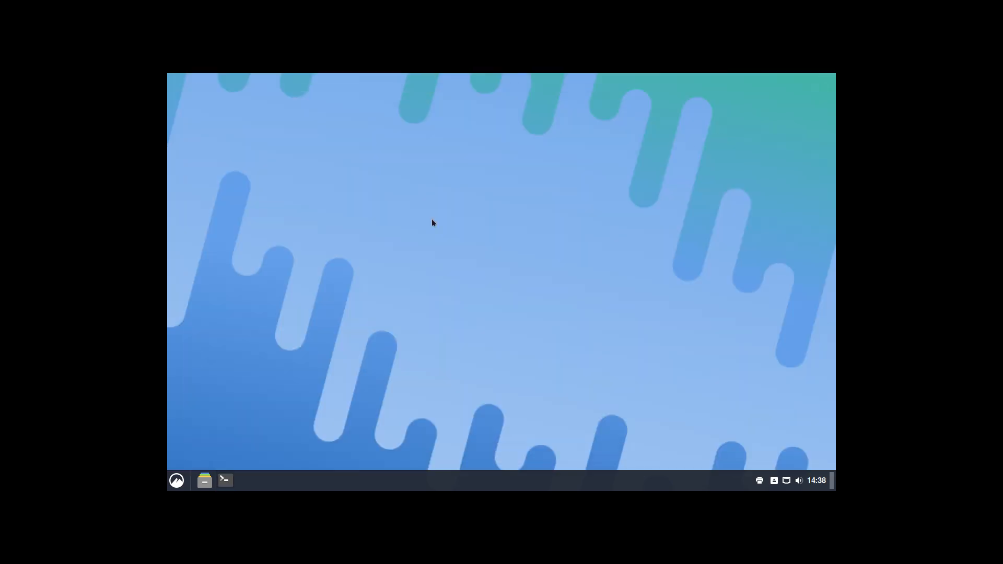
click(173, 485)
text(ded)
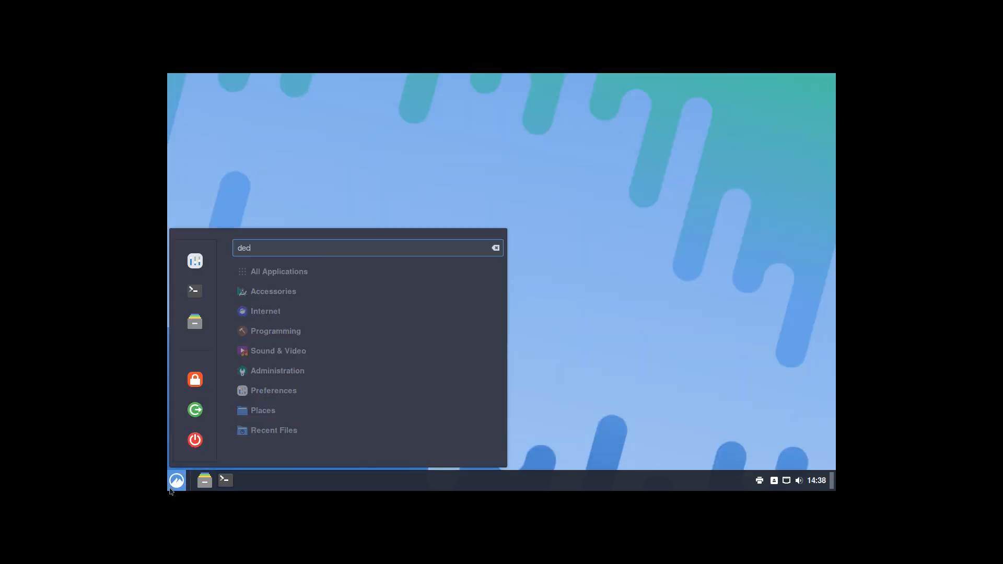
key(BackSpace)
key(BackSpace)
text(c)
key(Return)
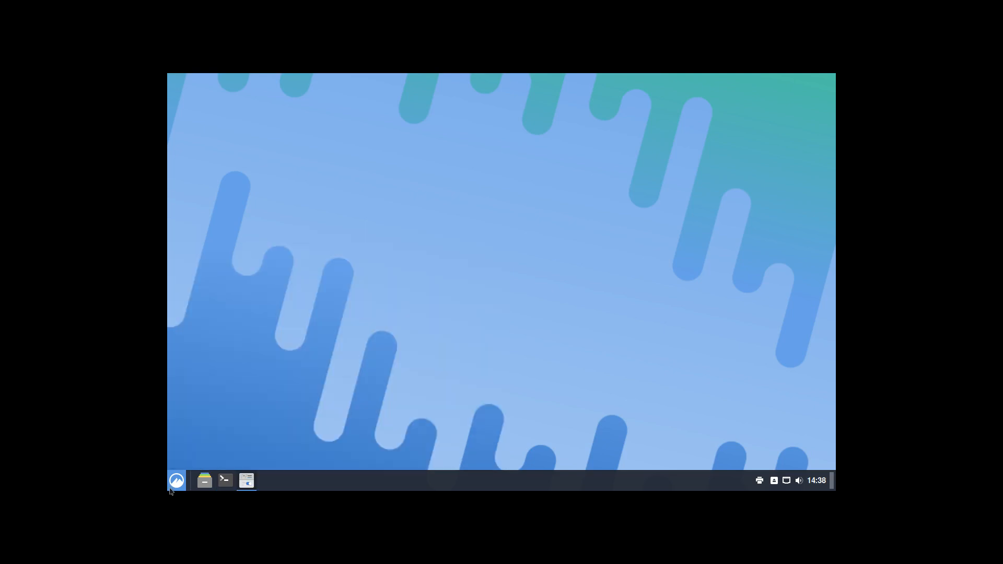
Step: Maximize dconf Editor and browse ca/desrt/dconf-editor to see its keys
drag(361, 122, 560, 68)
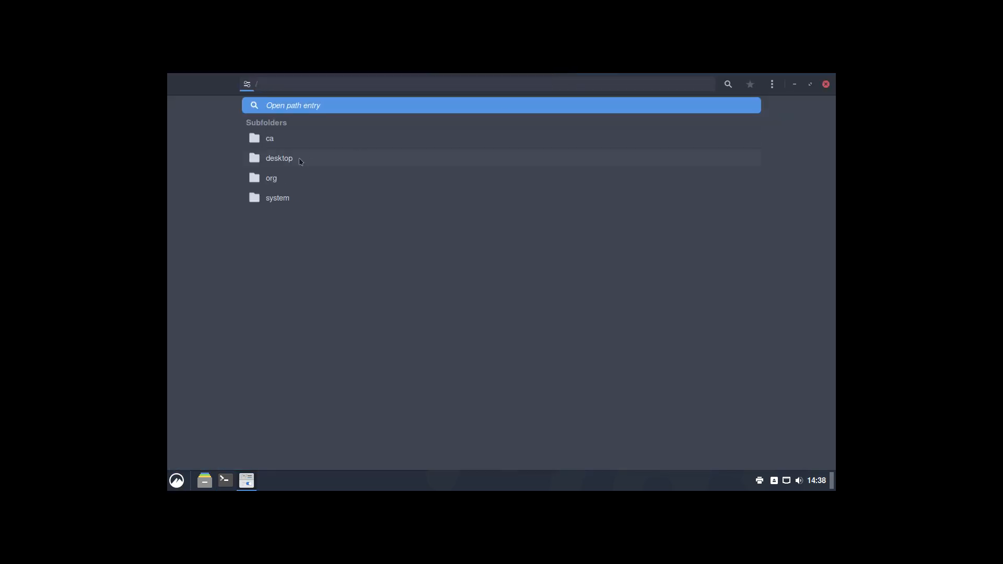
click(282, 146)
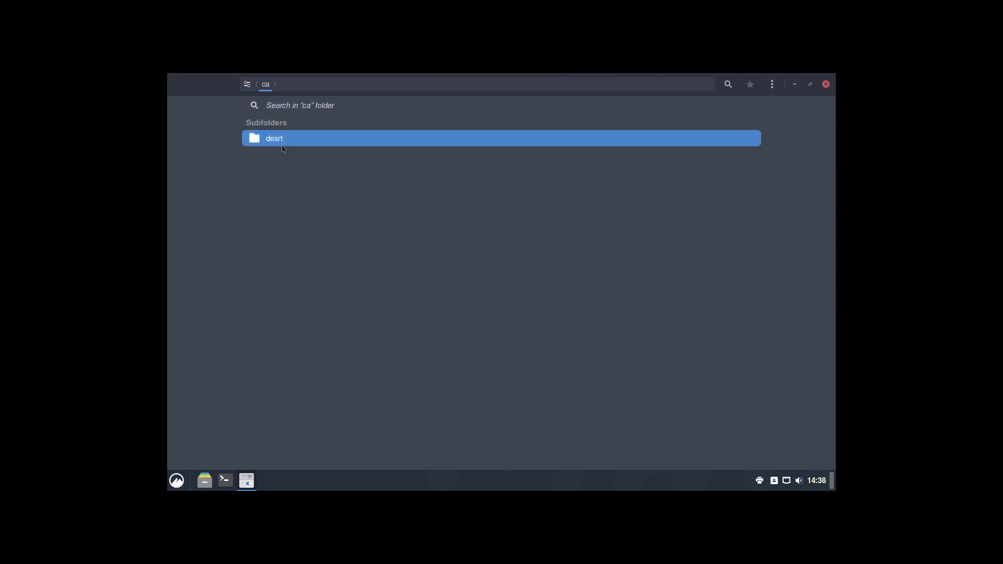
click(282, 141)
click(283, 146)
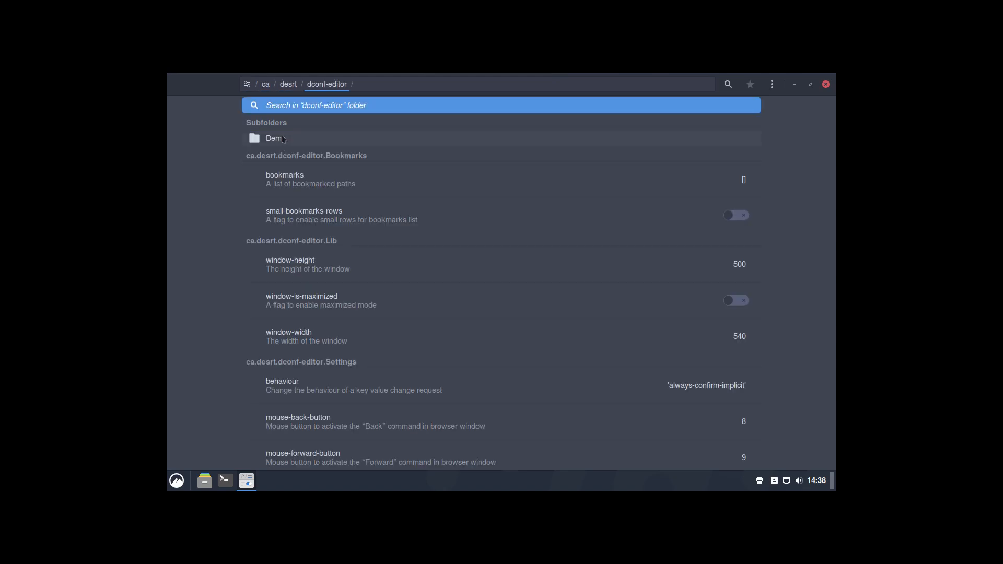
Step: From the root, browse desktop/gnome/crypto, then return to the root
click(249, 85)
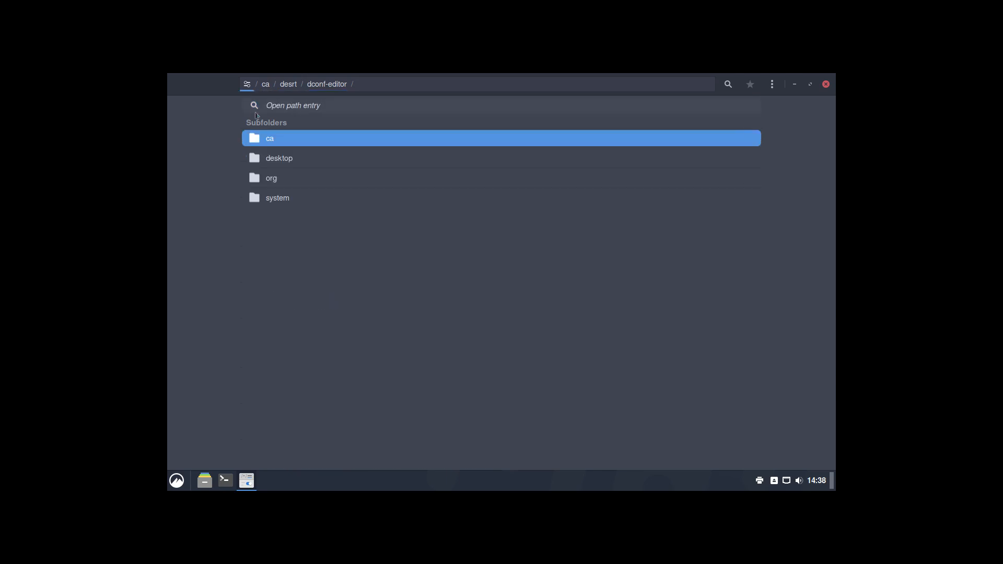
click(273, 156)
click(282, 142)
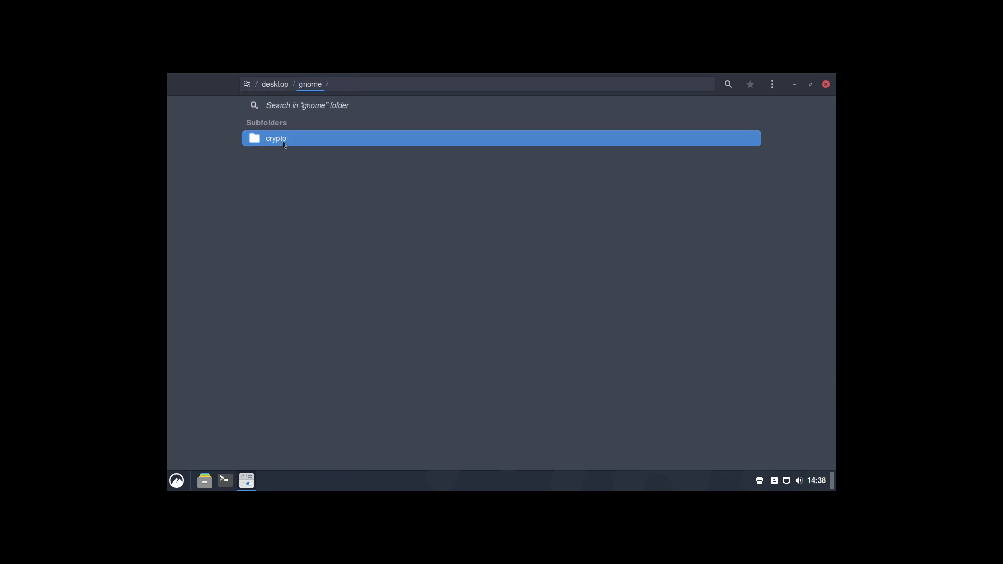
click(285, 144)
click(248, 84)
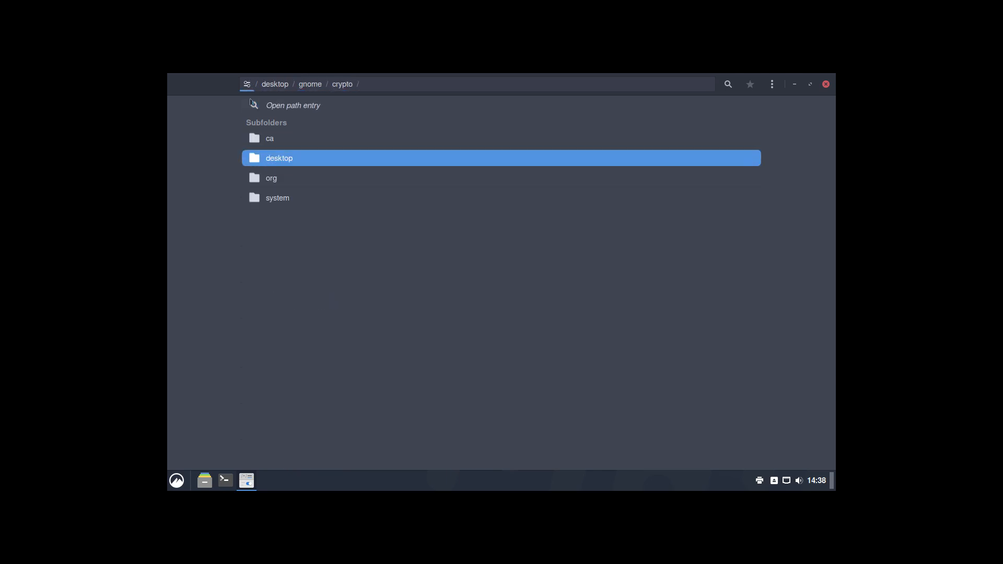
Step: Open org/cinnamon/background, inspect the mode key, and return to the key list
click(268, 183)
click(282, 163)
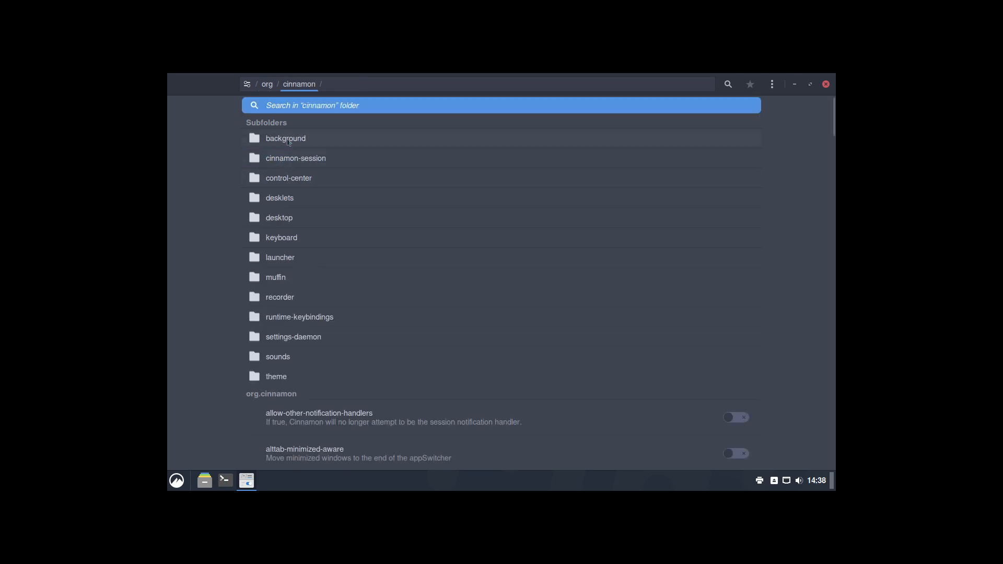
click(288, 140)
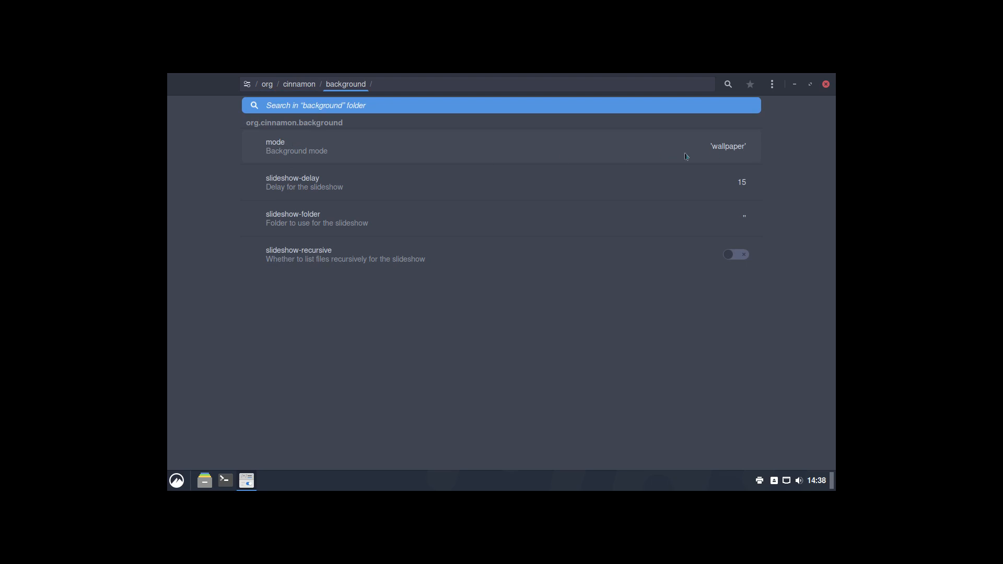
click(621, 152)
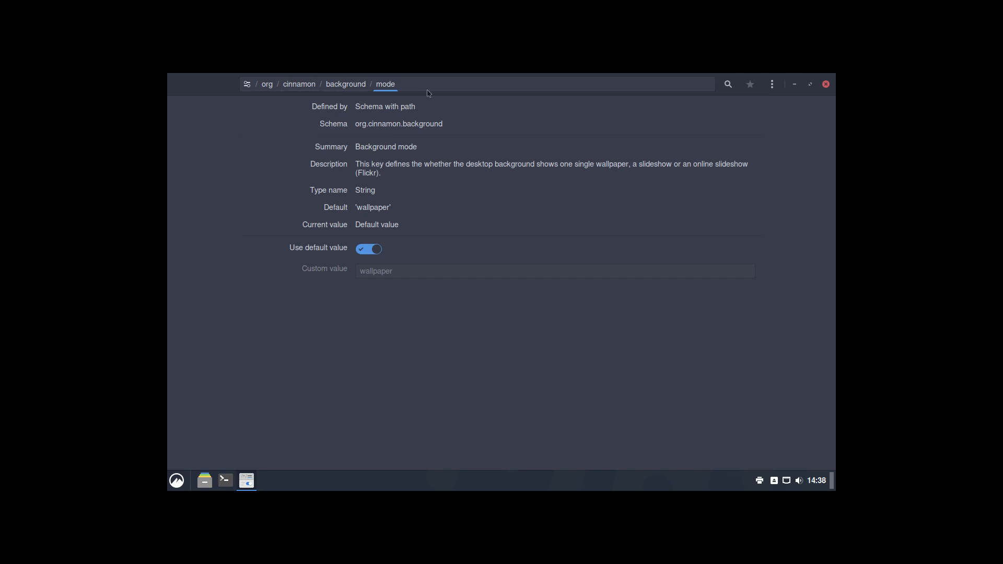
click(341, 88)
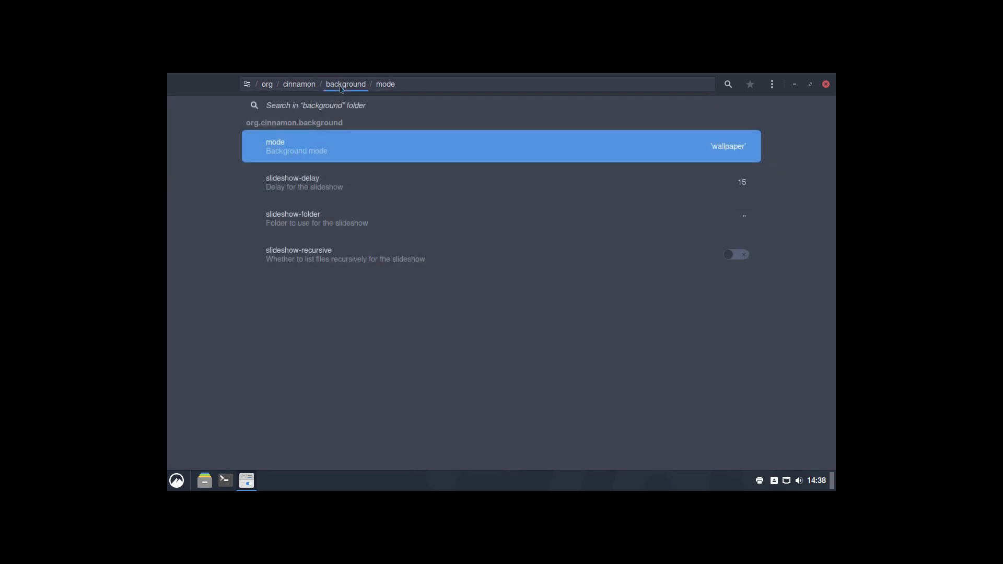
Step: Browse the cinnamon-session, control-center and desklets folders under org/cinnamon
click(311, 87)
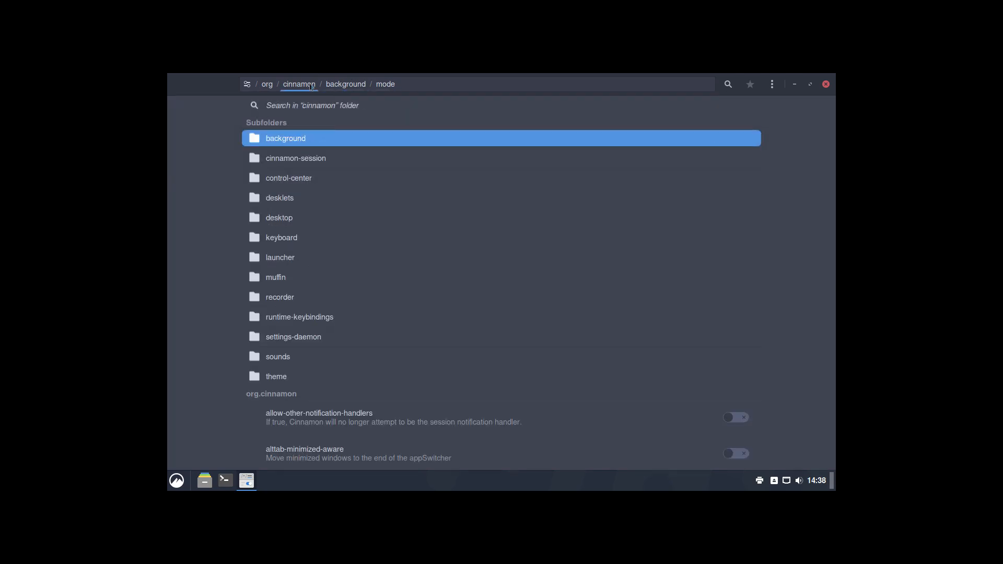
click(314, 163)
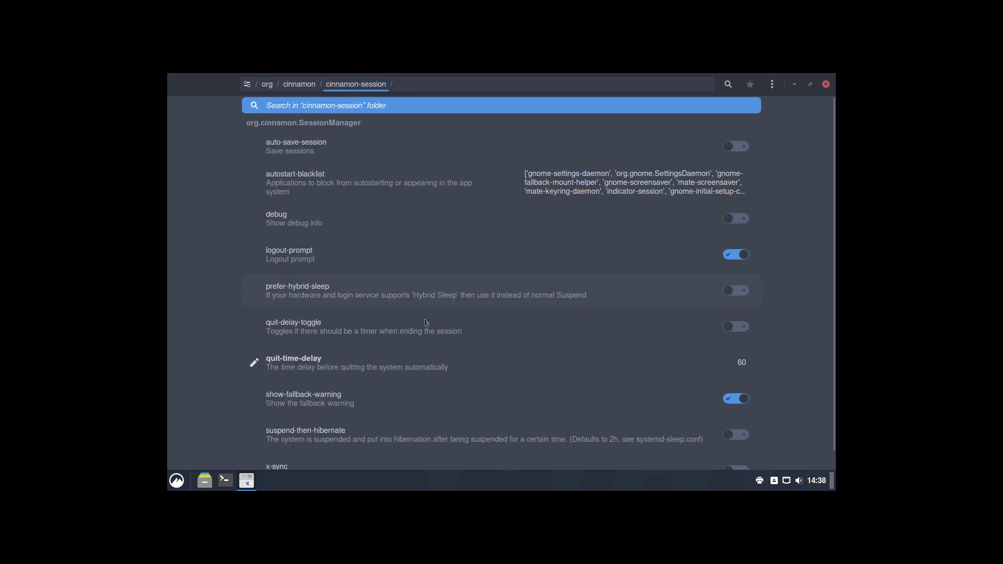
scroll(365, 345, down, 1)
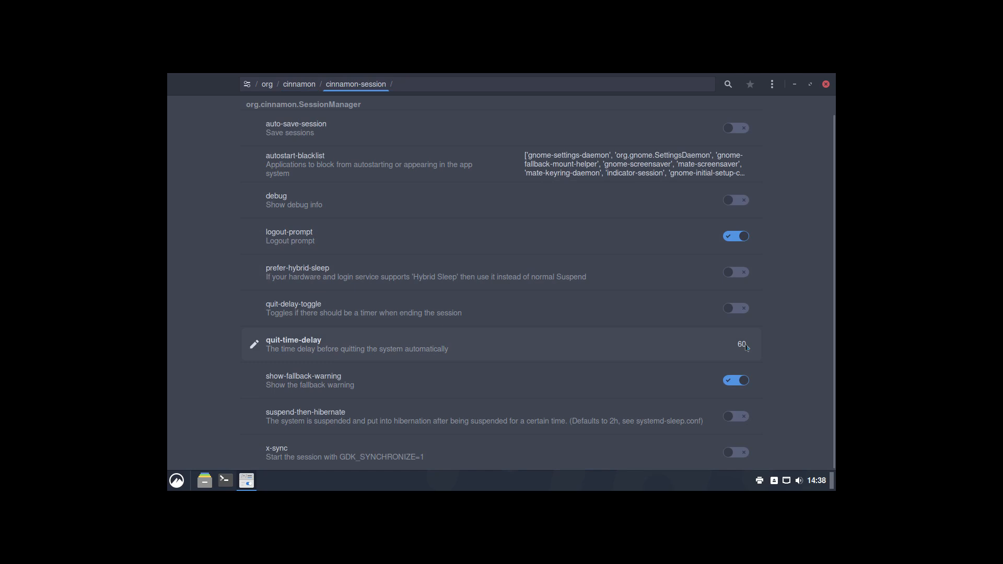
click(298, 87)
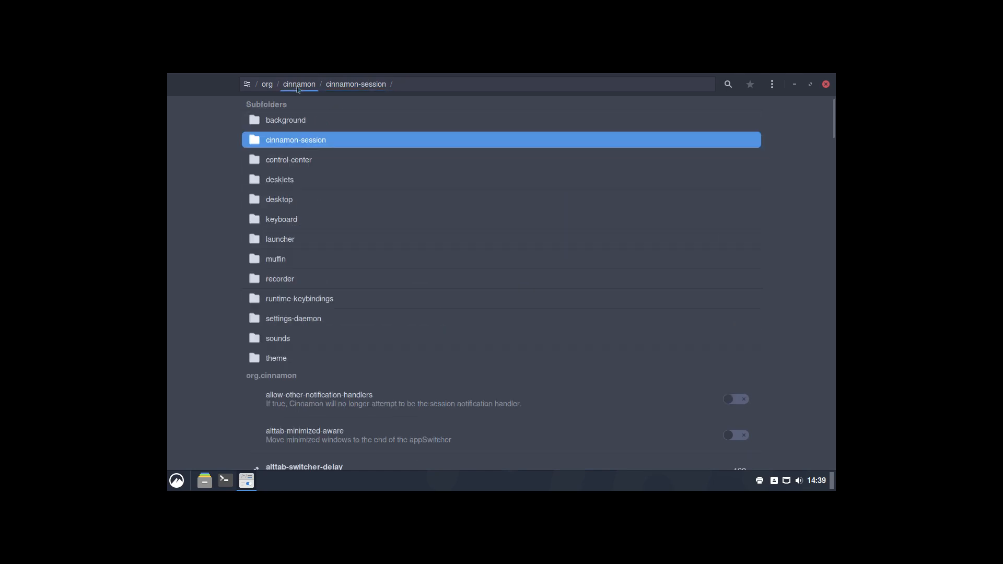
click(300, 160)
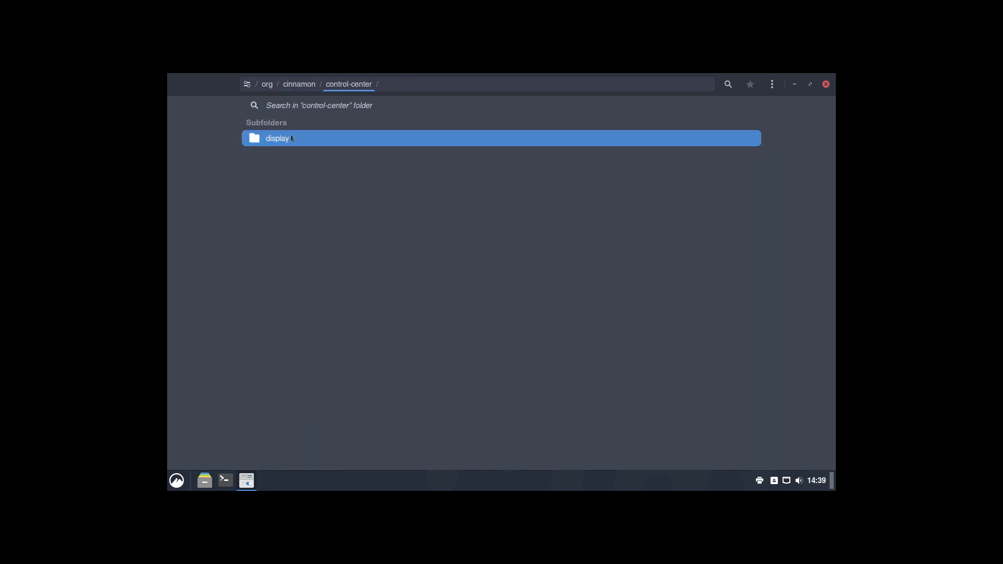
click(295, 87)
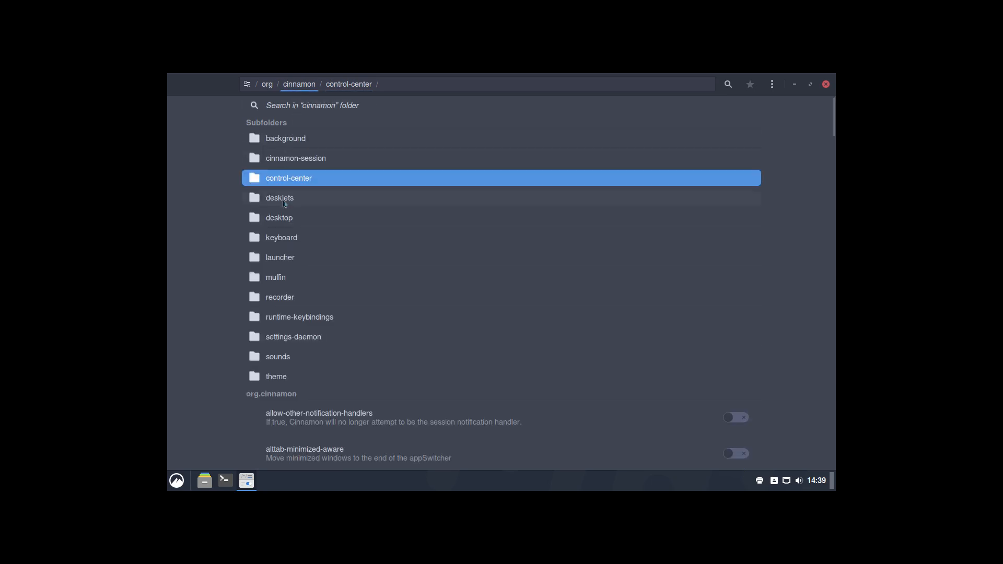
click(285, 201)
click(301, 90)
Step: Open cinnamon desktop/background, then go up and open desktop/applications
click(288, 224)
click(293, 178)
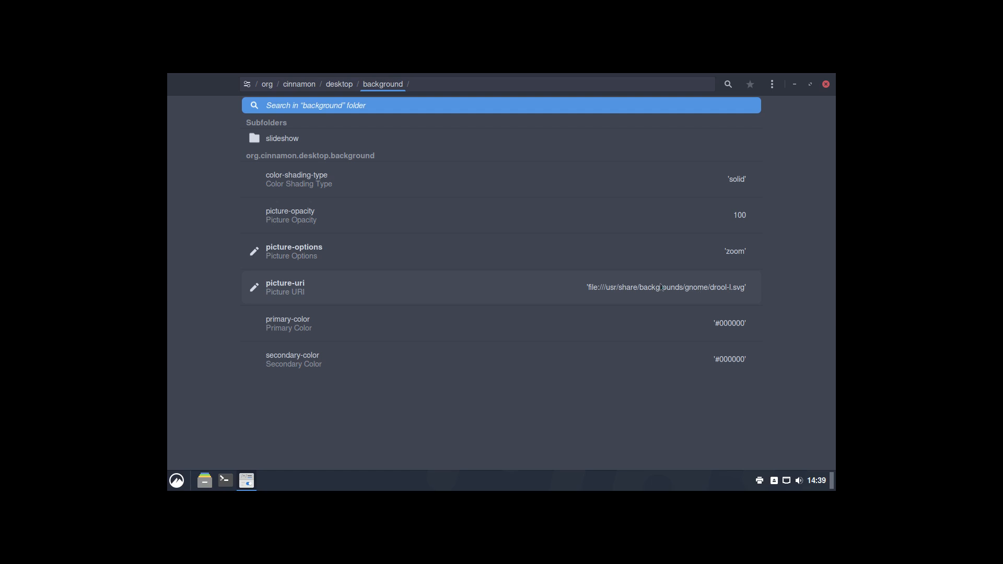
click(342, 87)
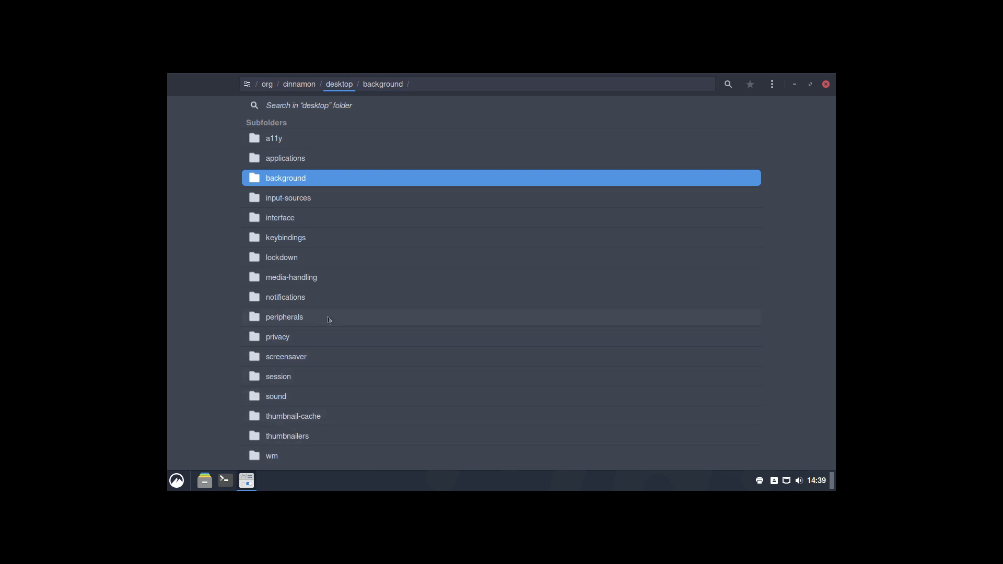
key(Up)
key(Return)
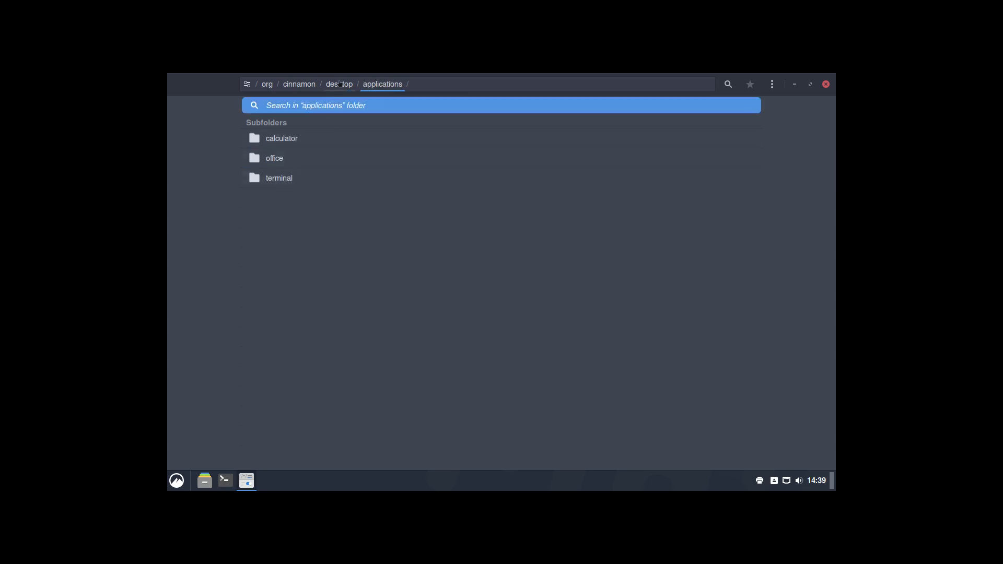
Step: Browse the input-sources and interface folders under org/cinnamon/desktop
click(339, 84)
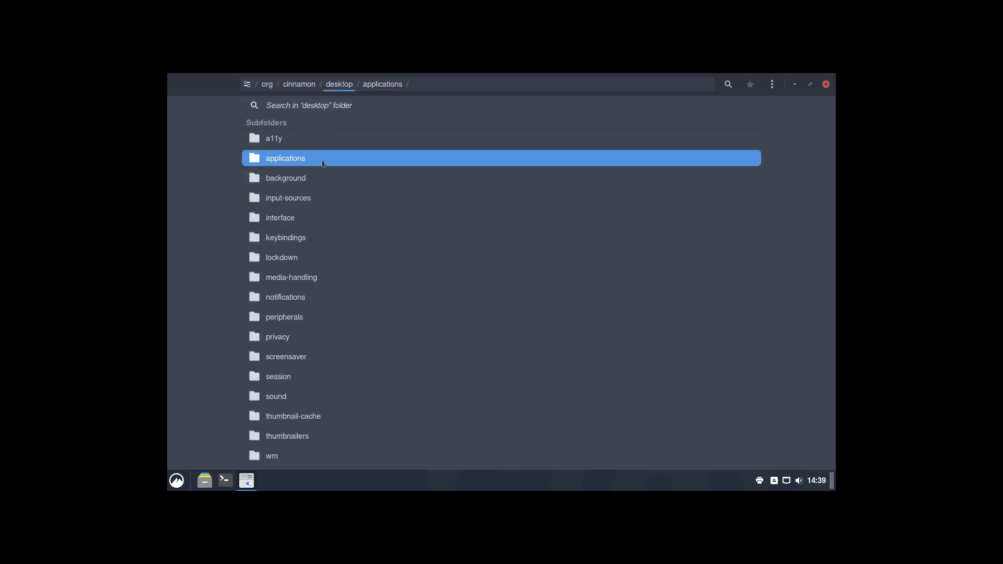
click(296, 203)
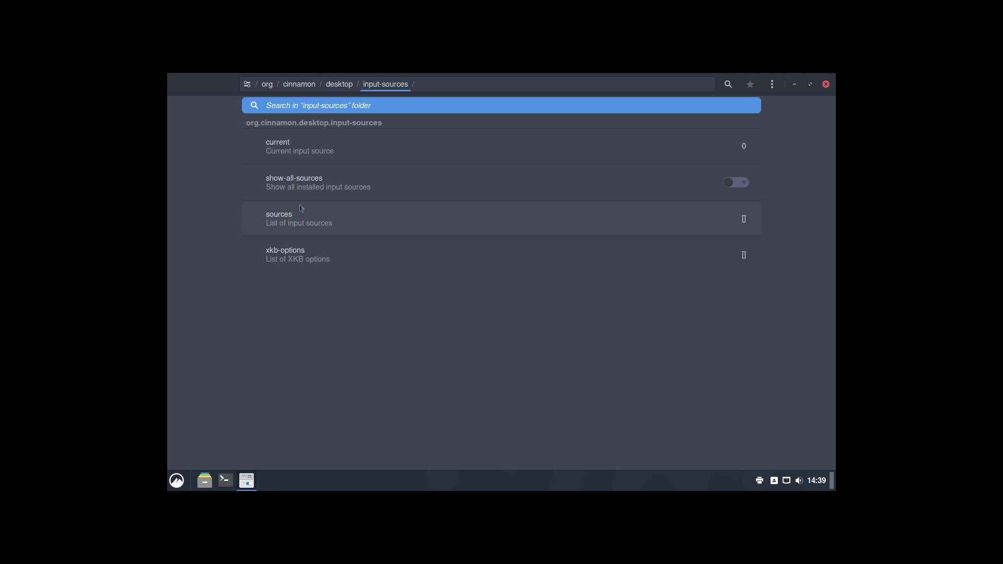
click(339, 85)
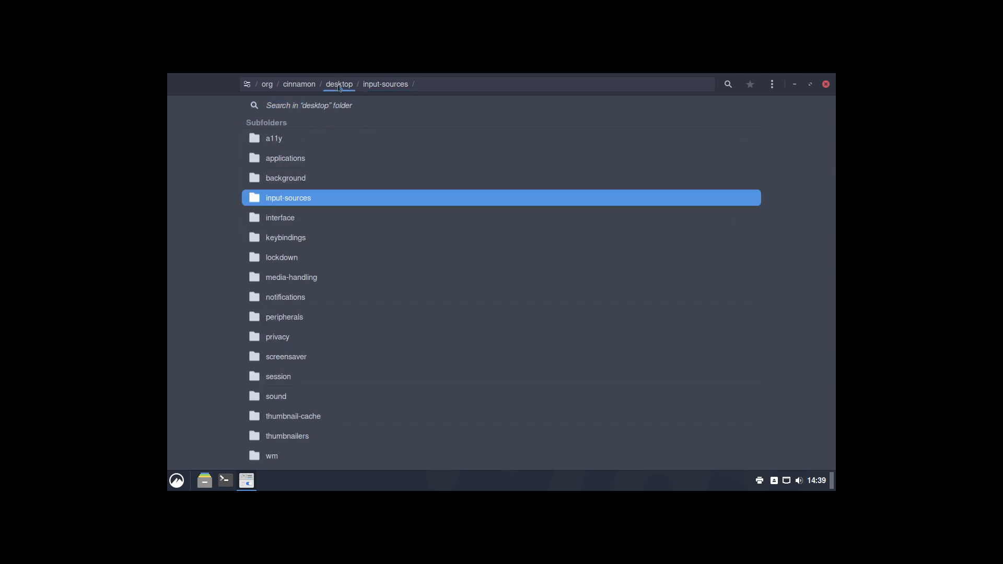
click(316, 220)
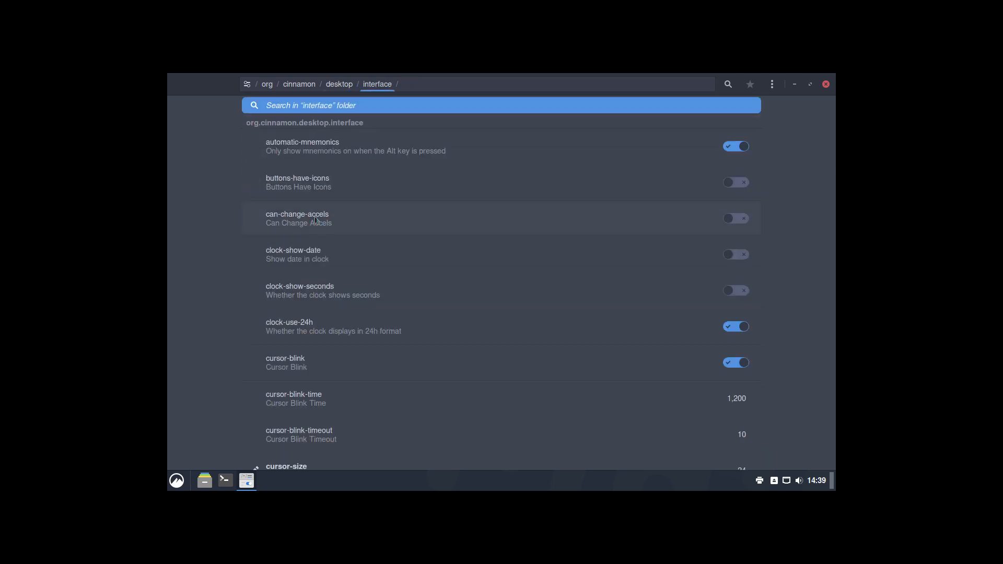
click(335, 86)
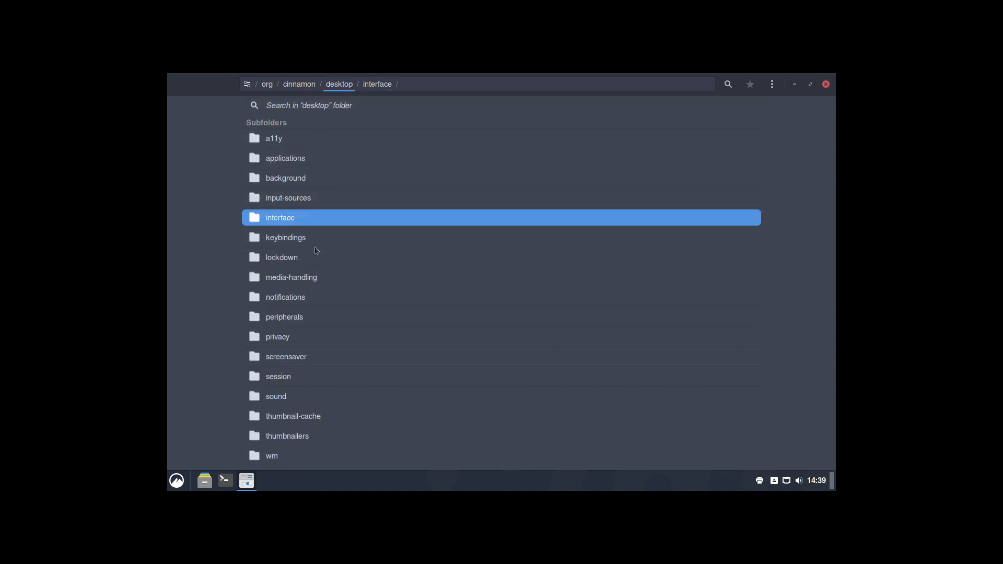
Step: View cinnamon/keyboard, then org/freedesktop, and finally open org/gnome
click(295, 87)
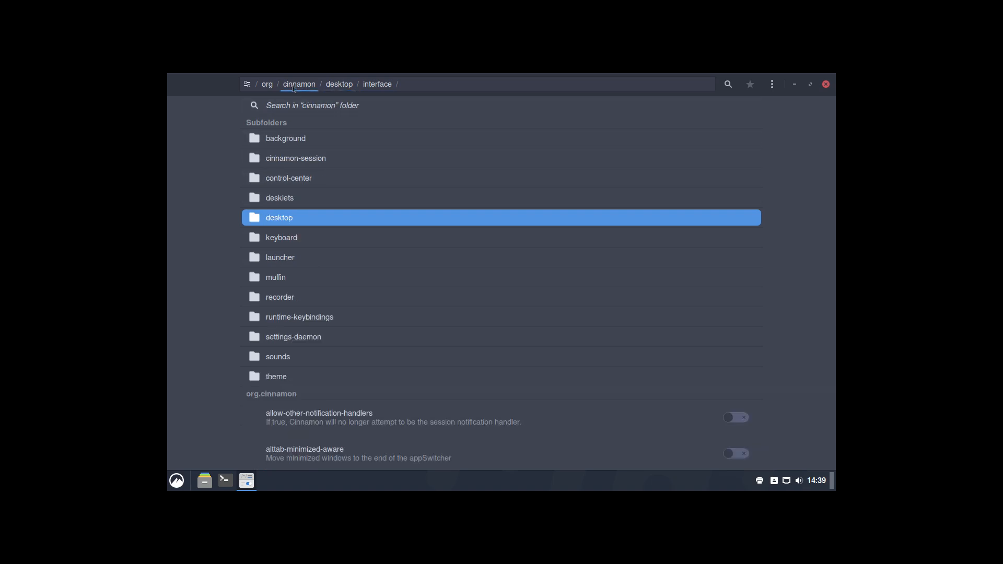
click(297, 238)
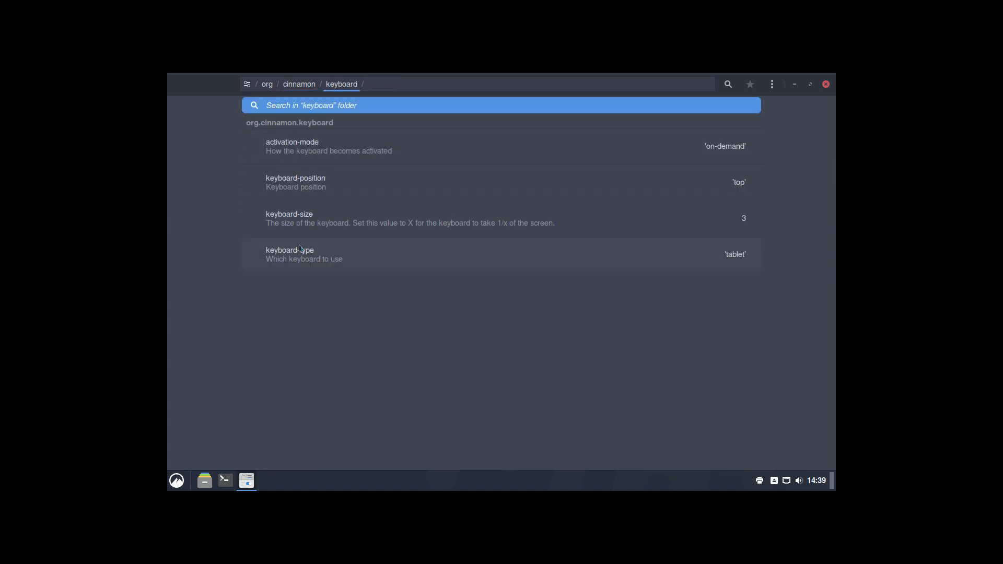
click(290, 94)
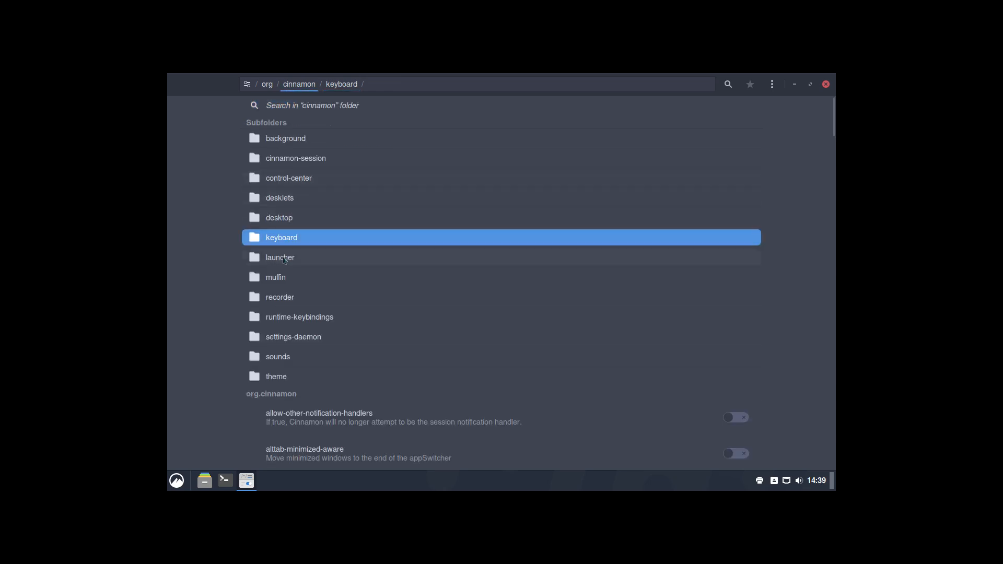
click(268, 85)
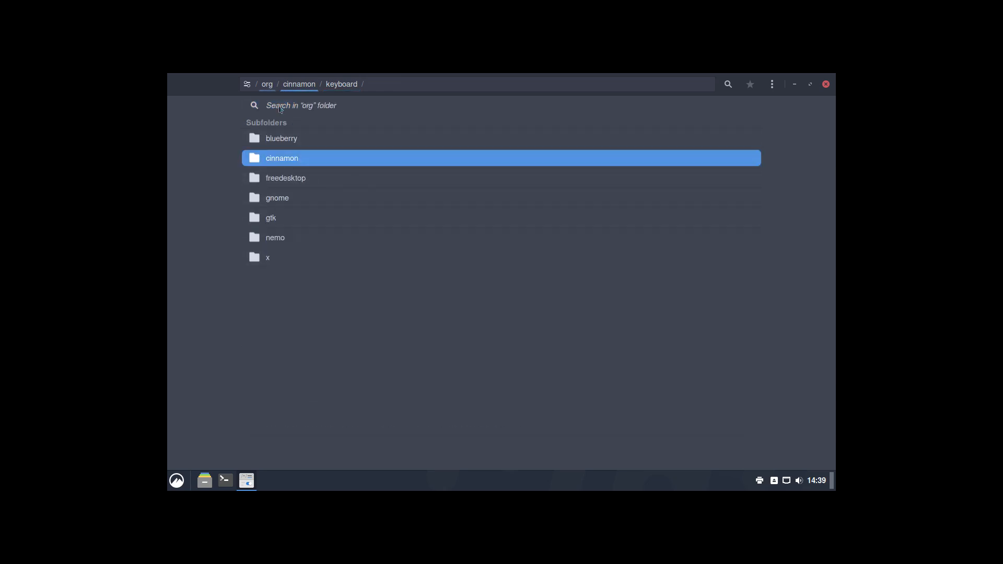
click(286, 179)
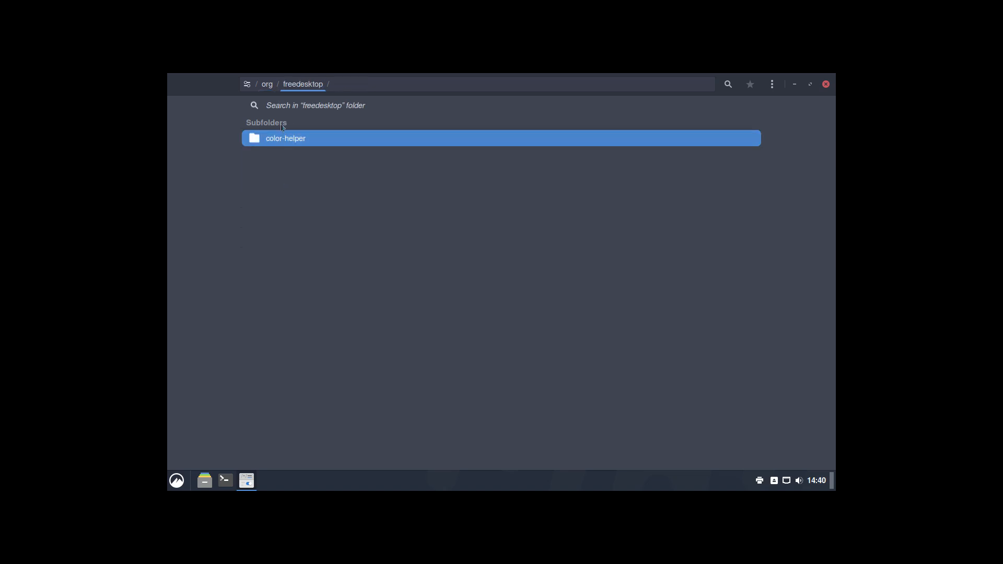
click(267, 85)
click(295, 199)
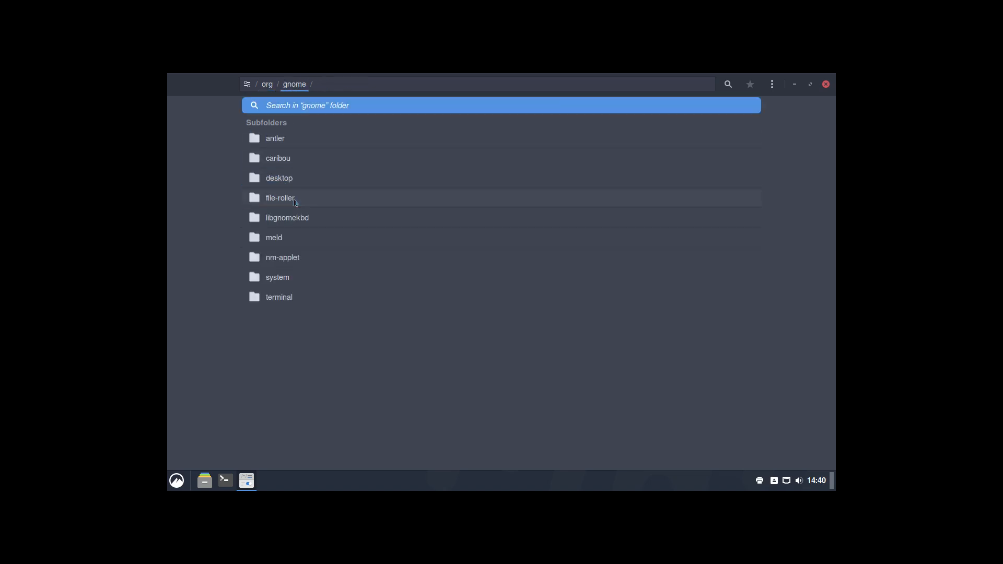